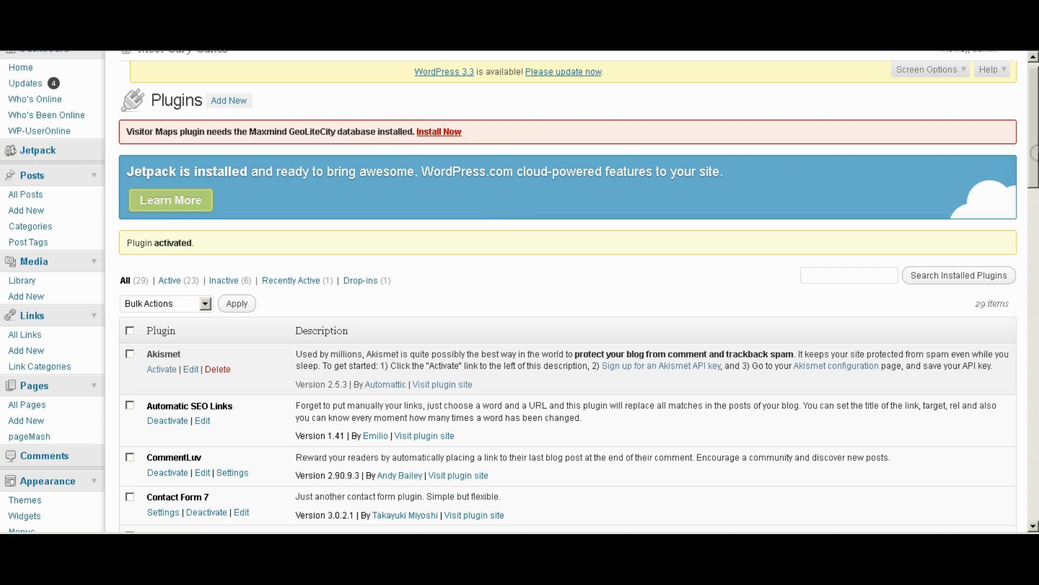
Install the Maxmind GeoLiteCity database for Visitor Maps and check the successful test lookup.
left_click_drag(1034, 143, 1034, 333)
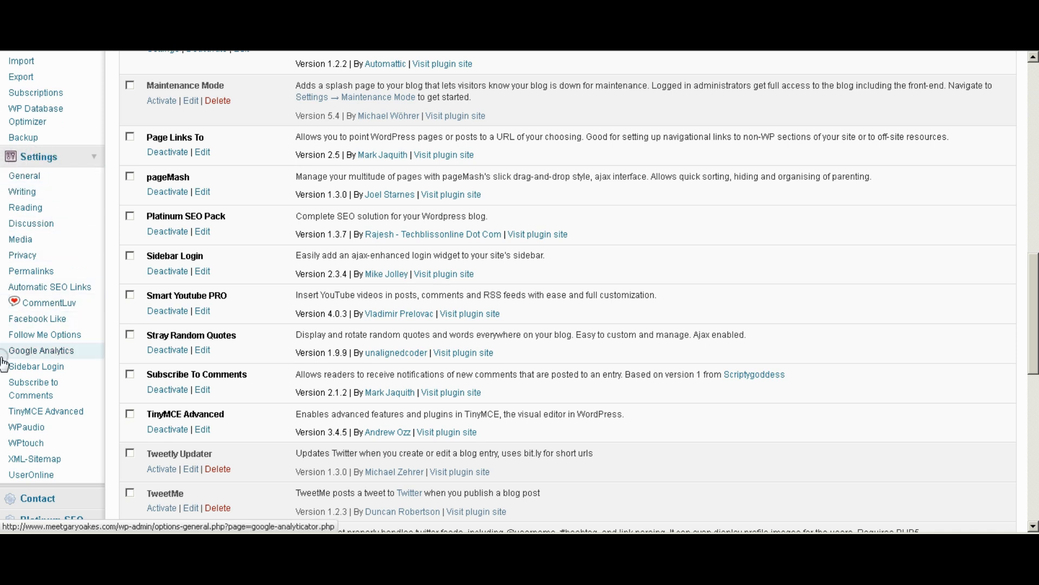
left_click(93, 443)
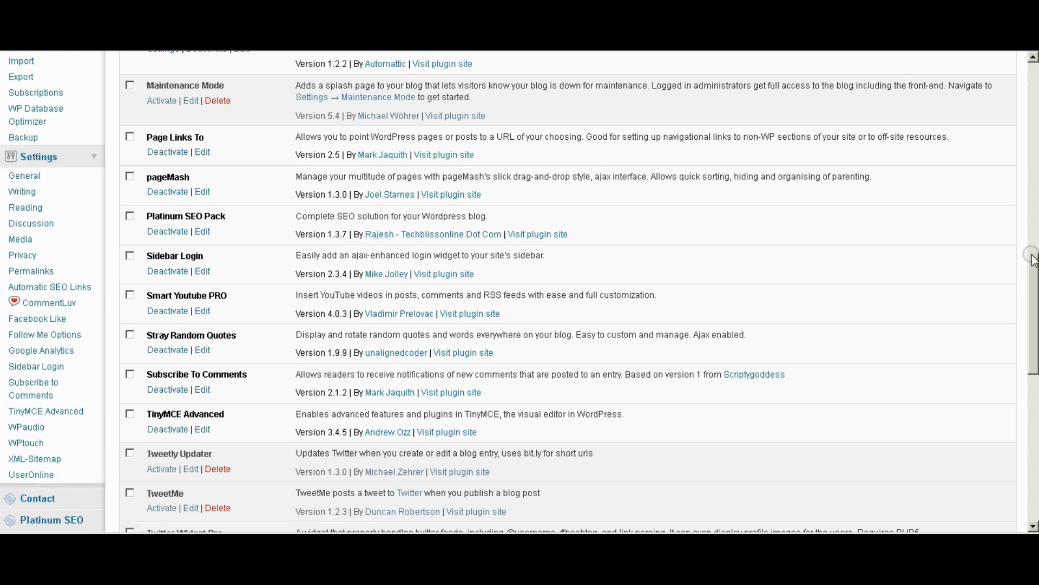
left_click_drag(1031, 273, 1031, 313)
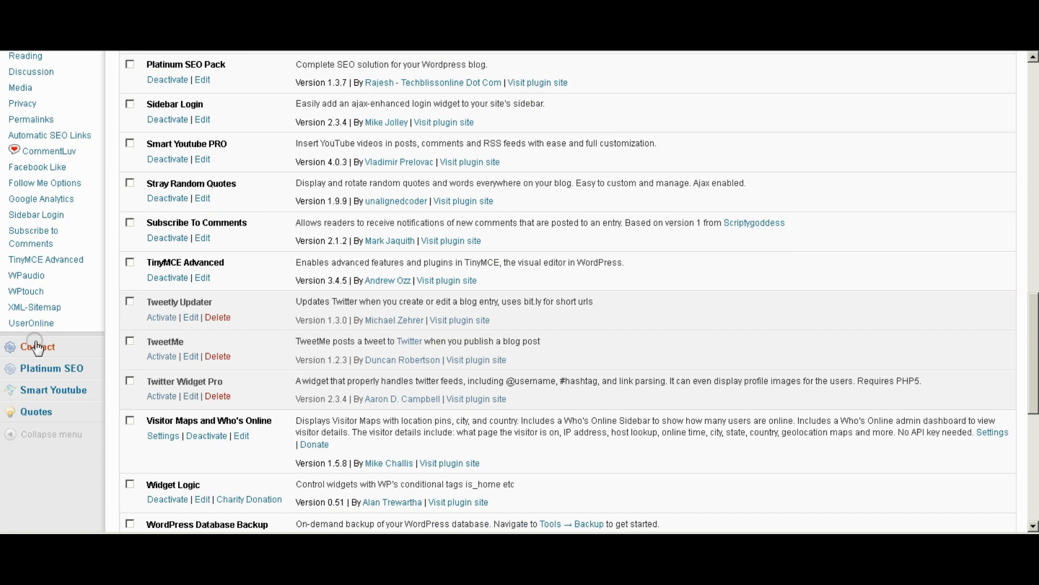
left_click(48, 372)
left_click_drag(1033, 411, 1034, 181)
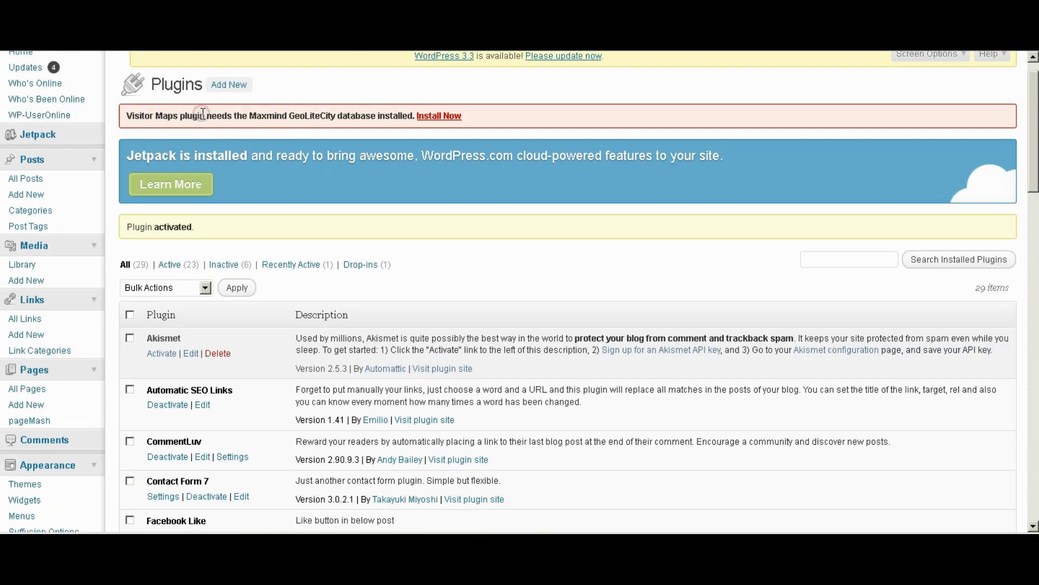
left_click(439, 116)
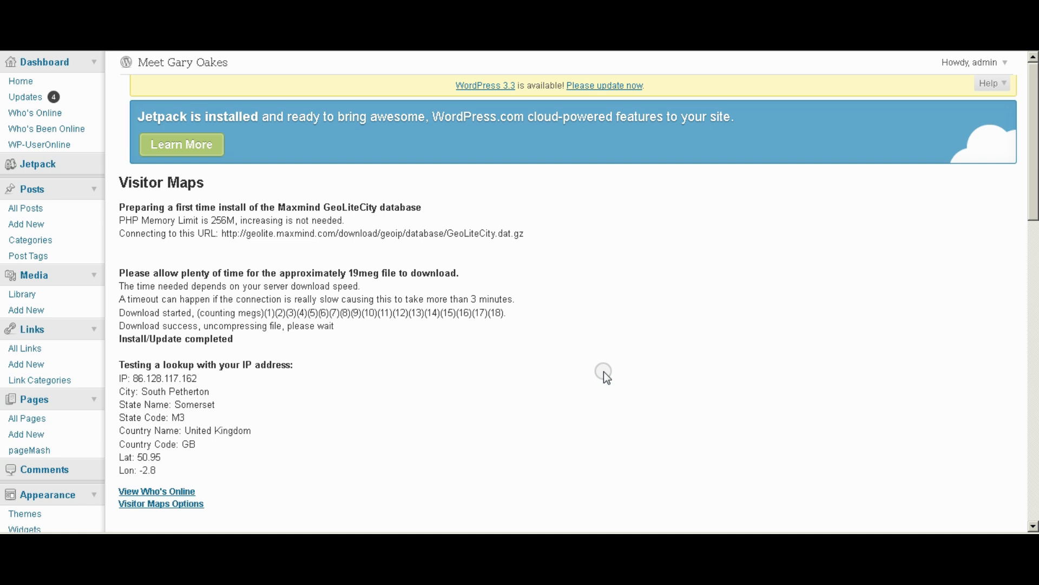
scroll(503, 361, "down", 3)
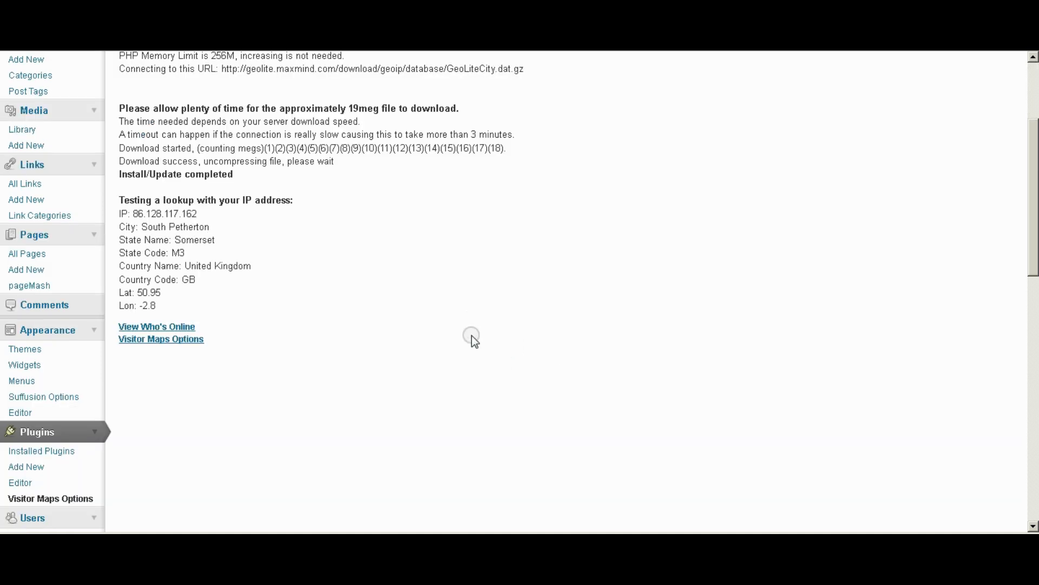
scroll(472, 336, "up", 3)
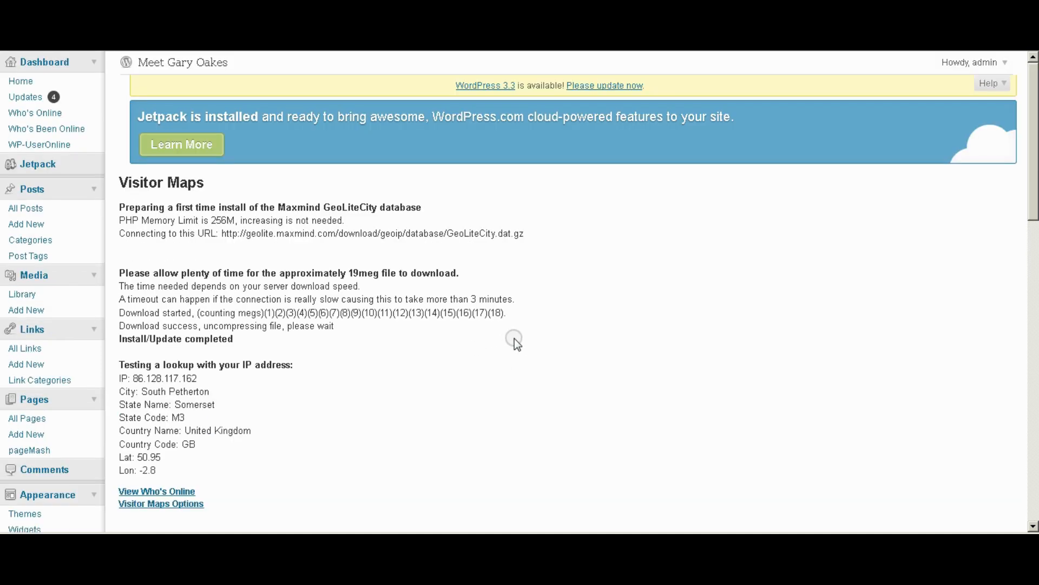
scroll(158, 355, "down", 5)
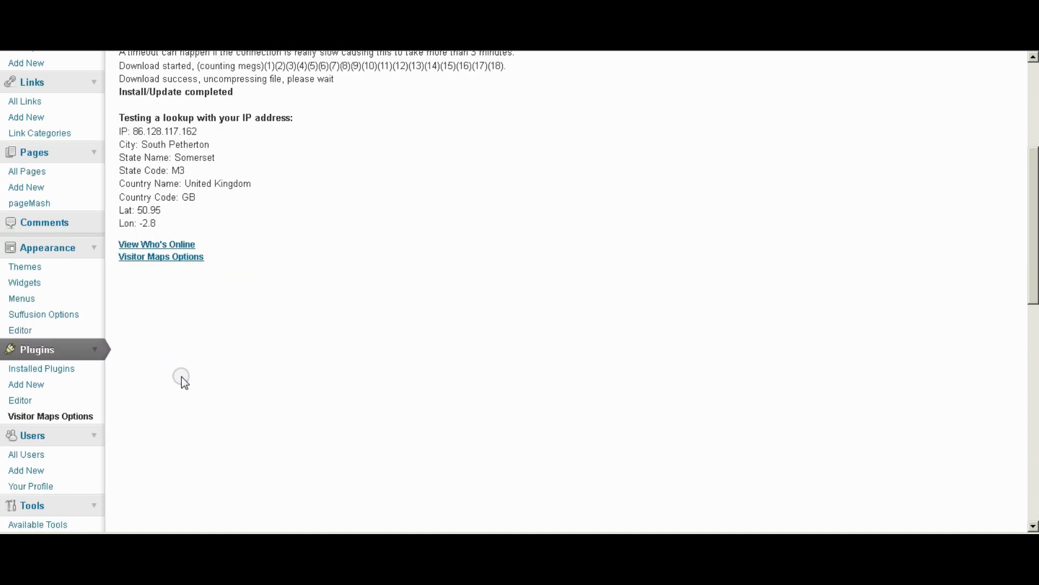
left_click(38, 367)
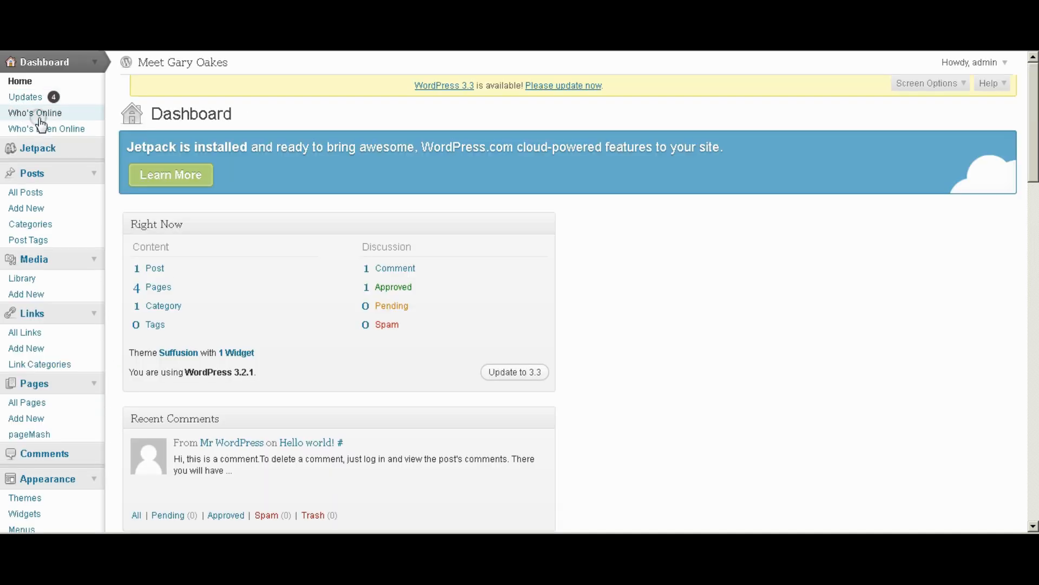
Check Who's Online, then view Who's Been Online down to its world map of visits.
left_click(35, 113)
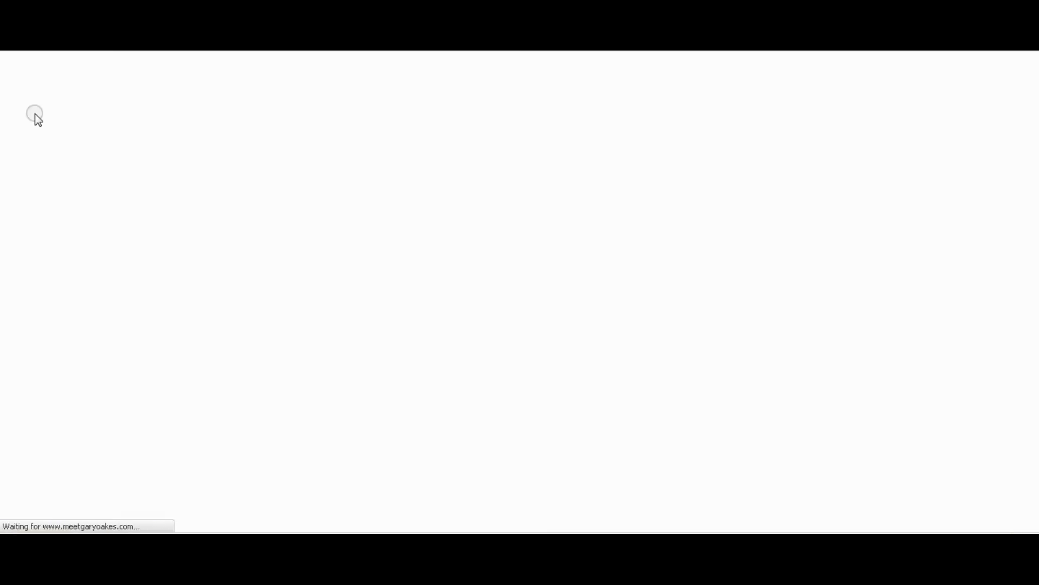
left_click(380, 318)
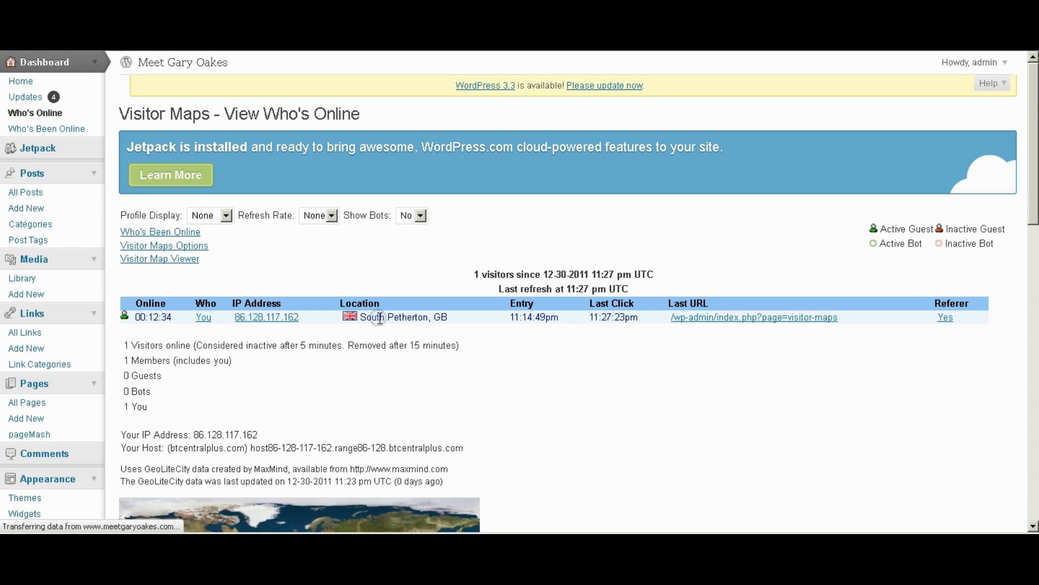
left_click(26, 130)
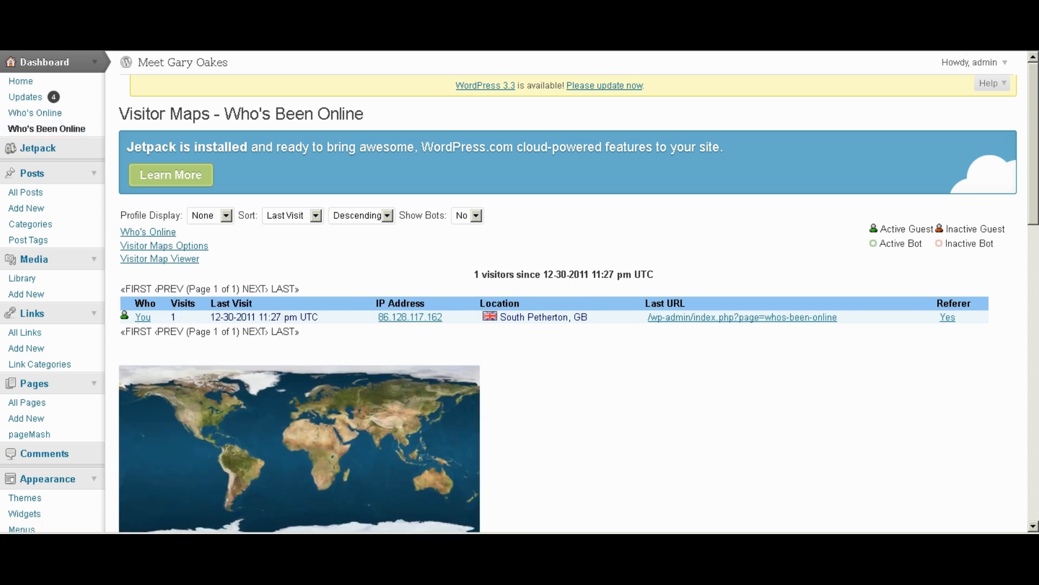
scroll(95, 178, "down", 1)
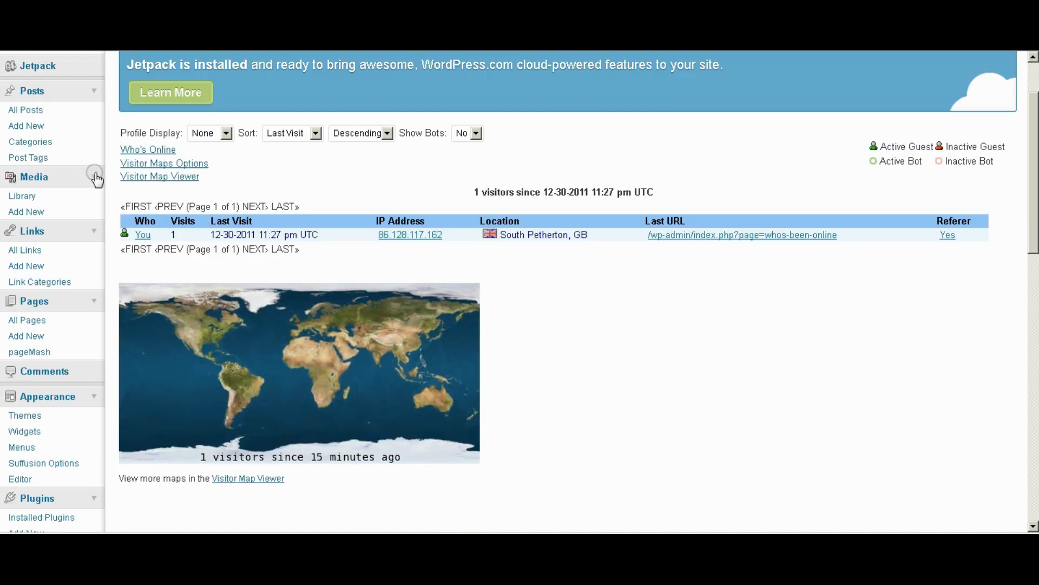
scroll(96, 178, "down", 1)
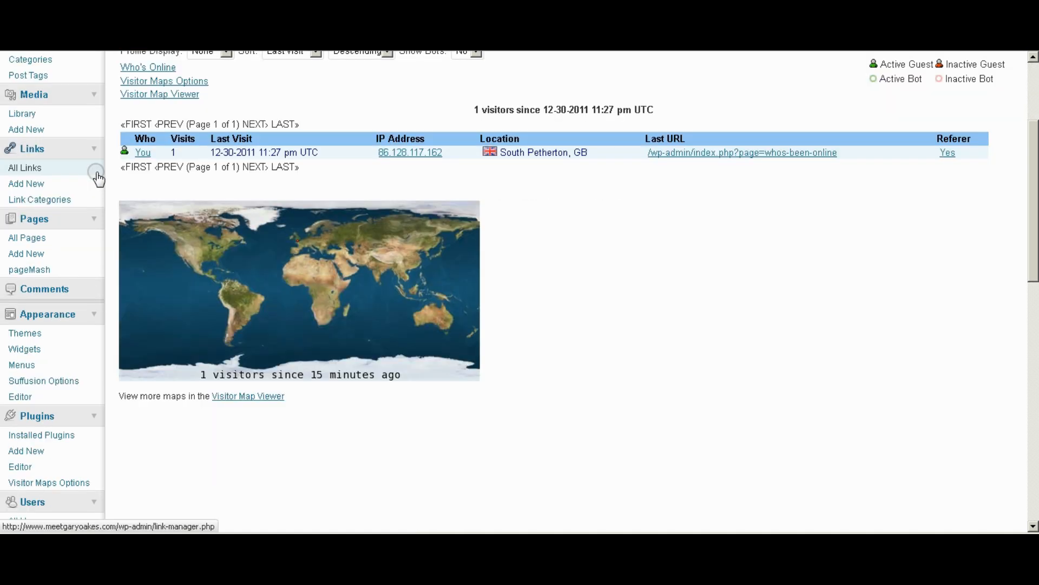
scroll(98, 177, "down", 1)
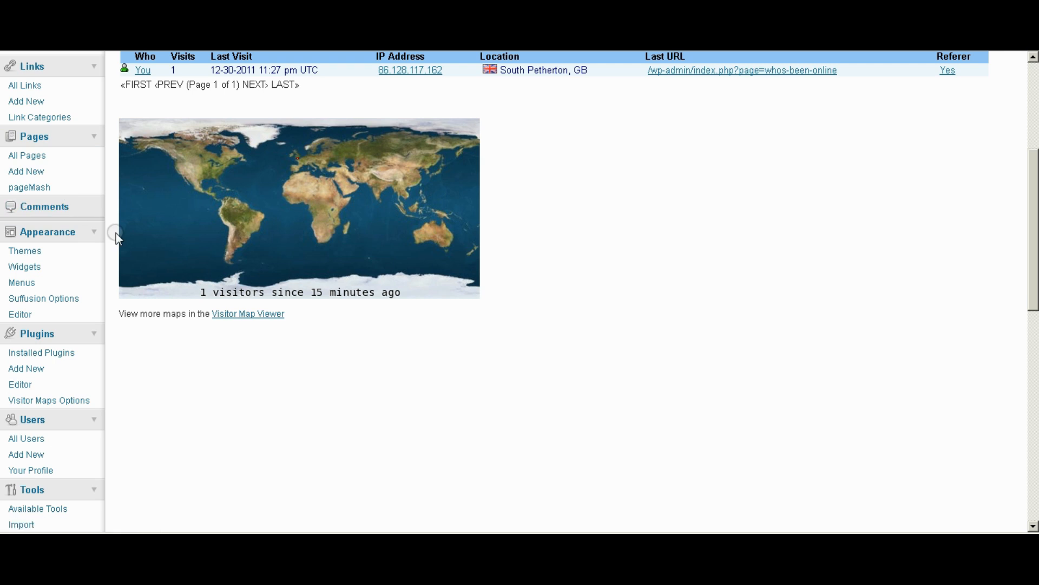
scroll(116, 232, "down", 1)
scroll(93, 214, "down", 1)
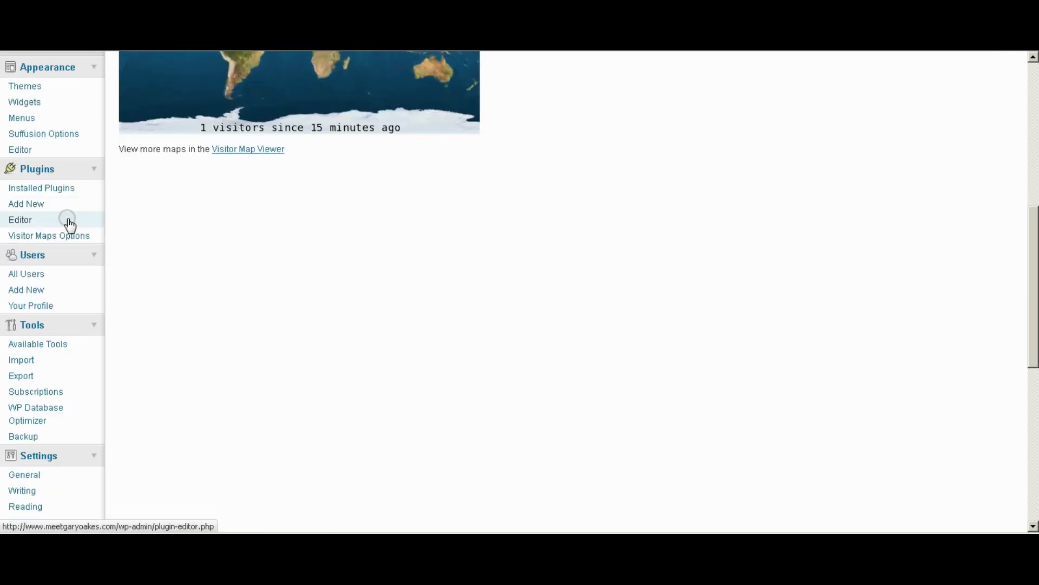
Browse the Visitor Maps Options settings and the WP Database Optimizer table list with wp_visitor_maps tables.
left_click(46, 236)
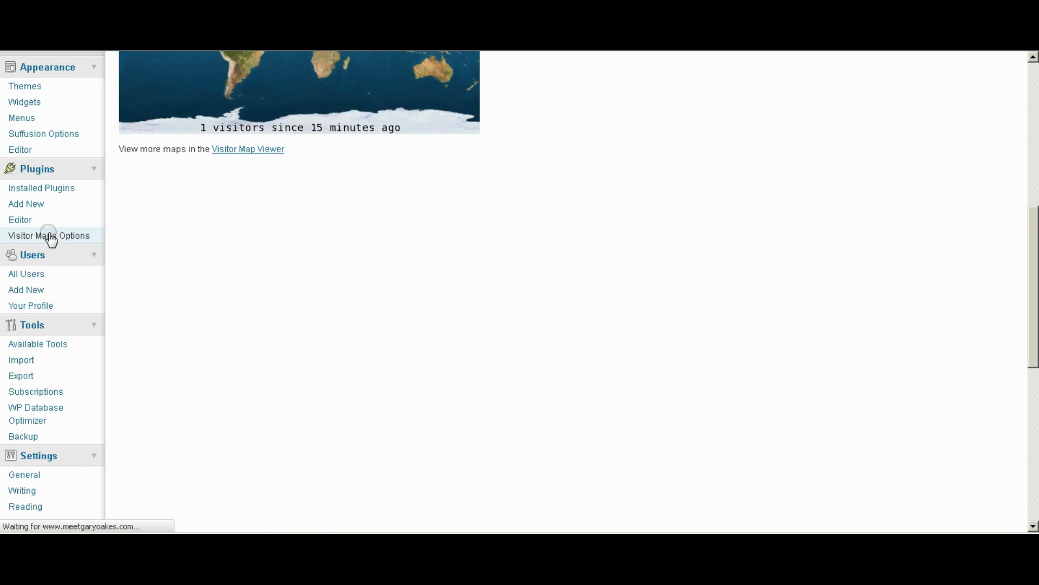
scroll(756, 317, "down", 8)
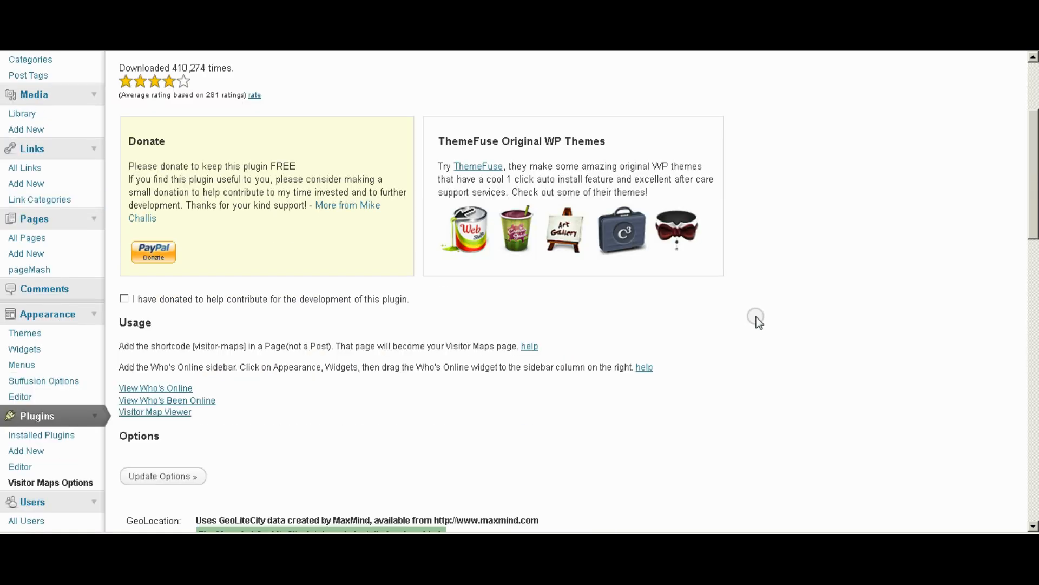
scroll(756, 317, "down", 2)
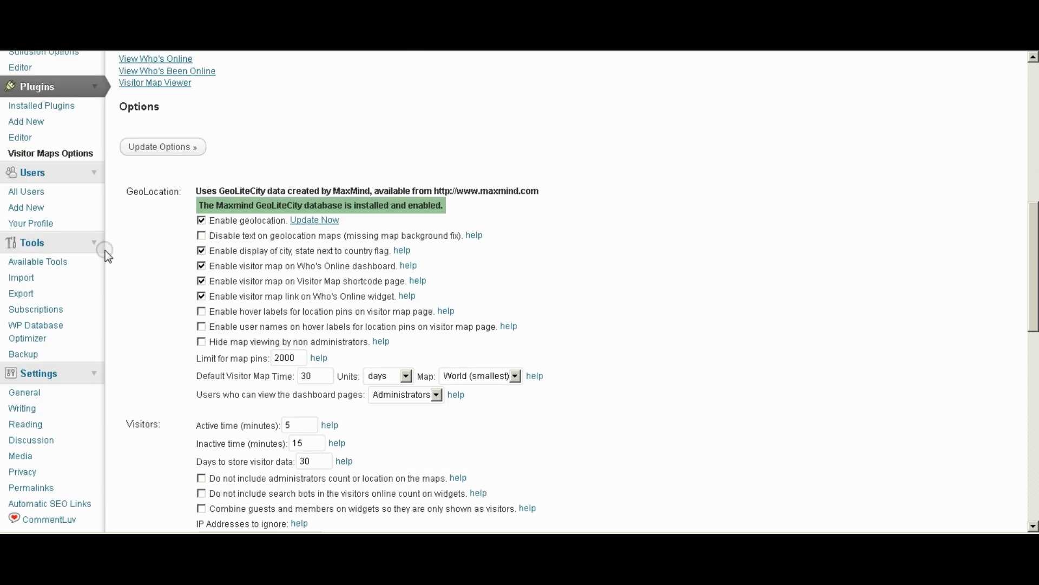
scroll(300, 252, "down", 2)
scroll(298, 246, "down", 2)
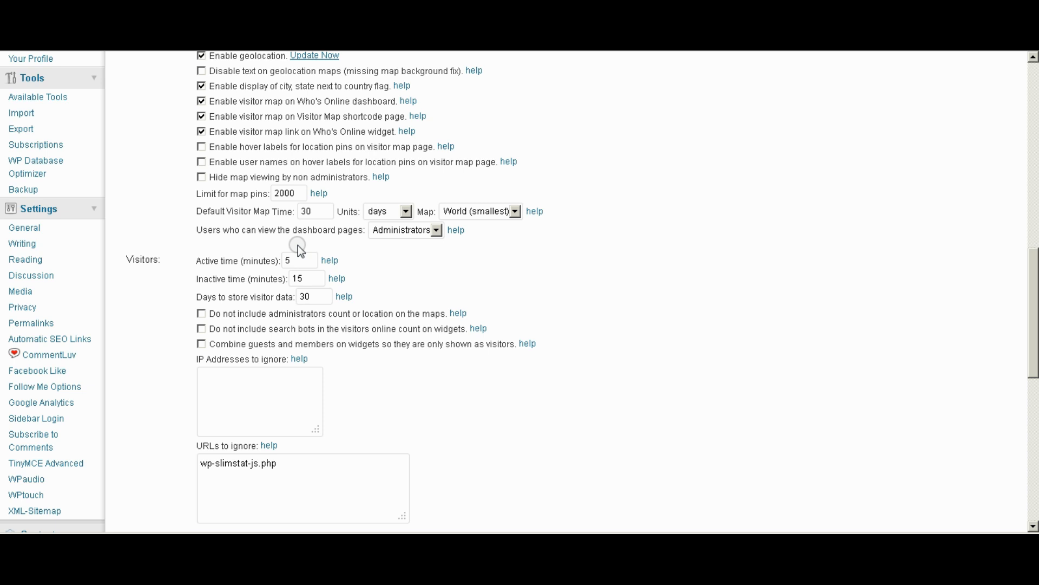
scroll(299, 247, "down", 6)
scroll(459, 297, "down", 5)
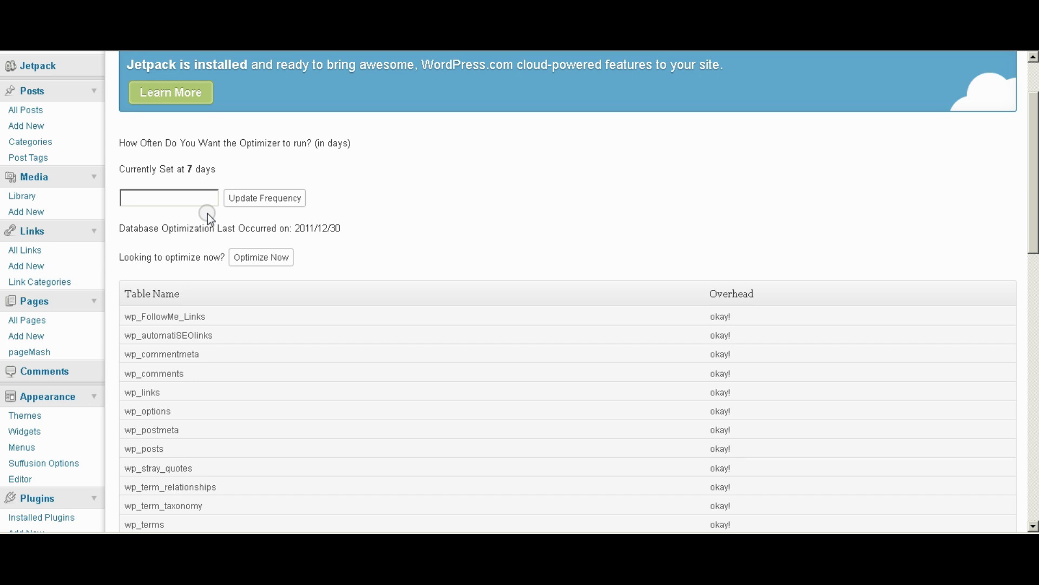
scroll(207, 214, "down", 2)
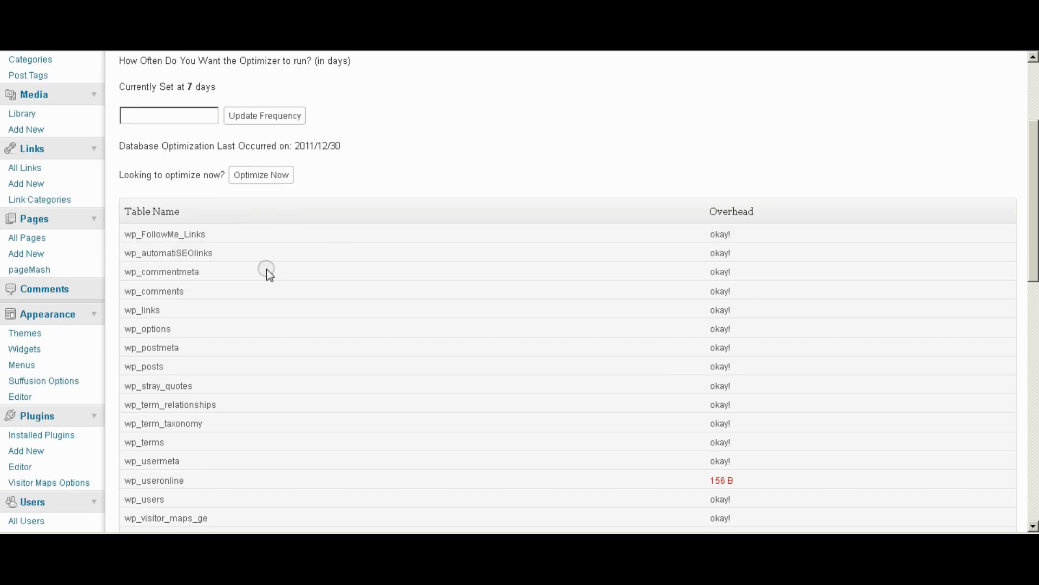
scroll(265, 279, "down", 8)
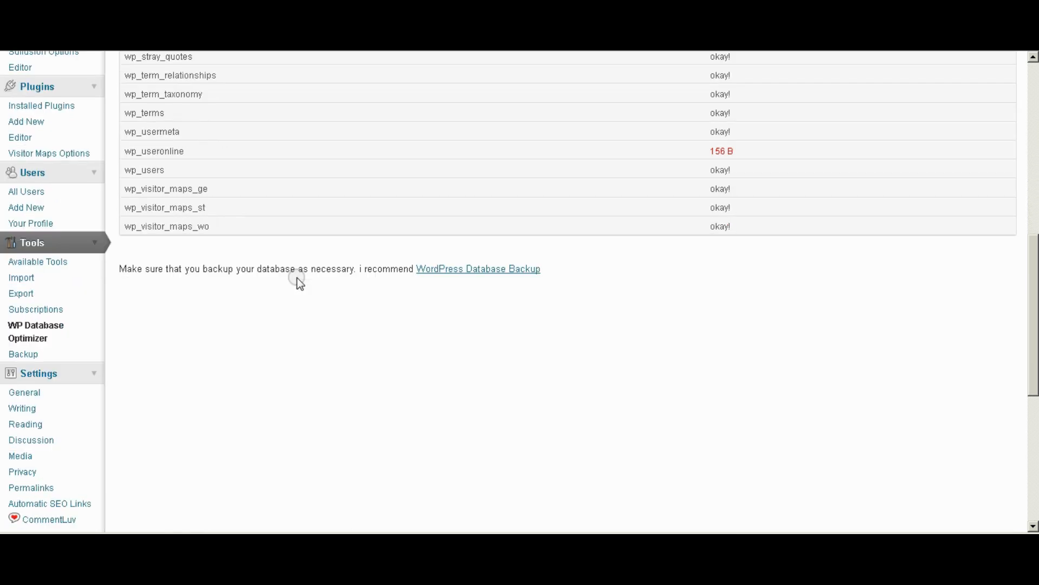
Review the database Backup page's table list and Backup Options.
left_click(23, 355)
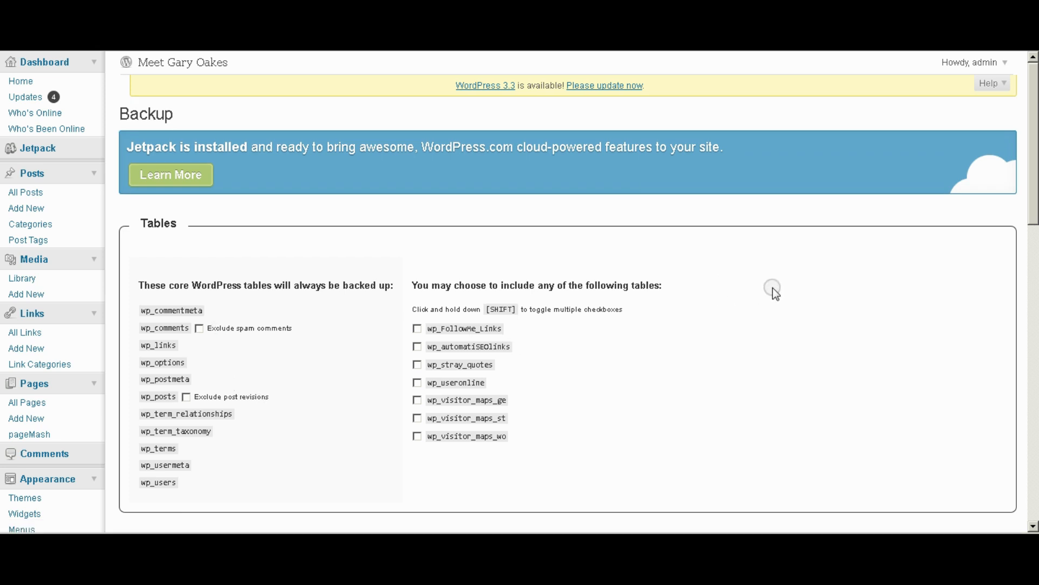
scroll(775, 295, "down", 3)
scroll(752, 291, "down", 2)
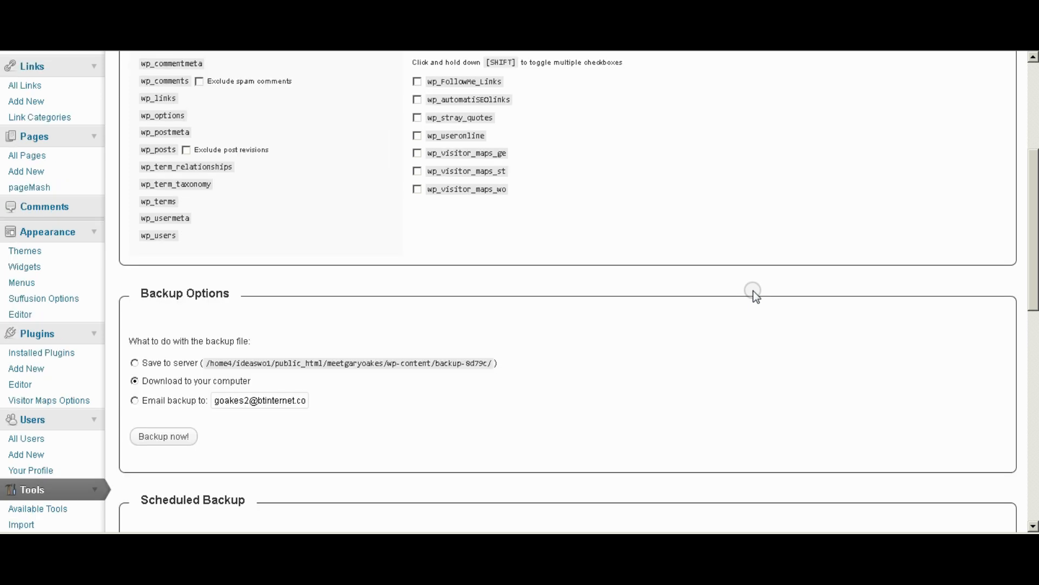
scroll(753, 290, "down", 3)
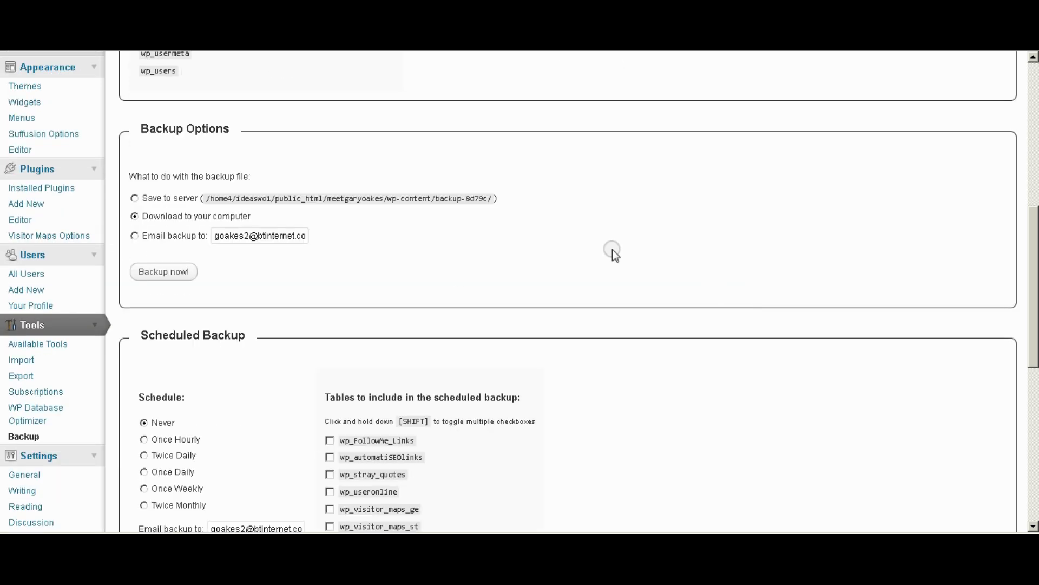
scroll(613, 249, "down", 3)
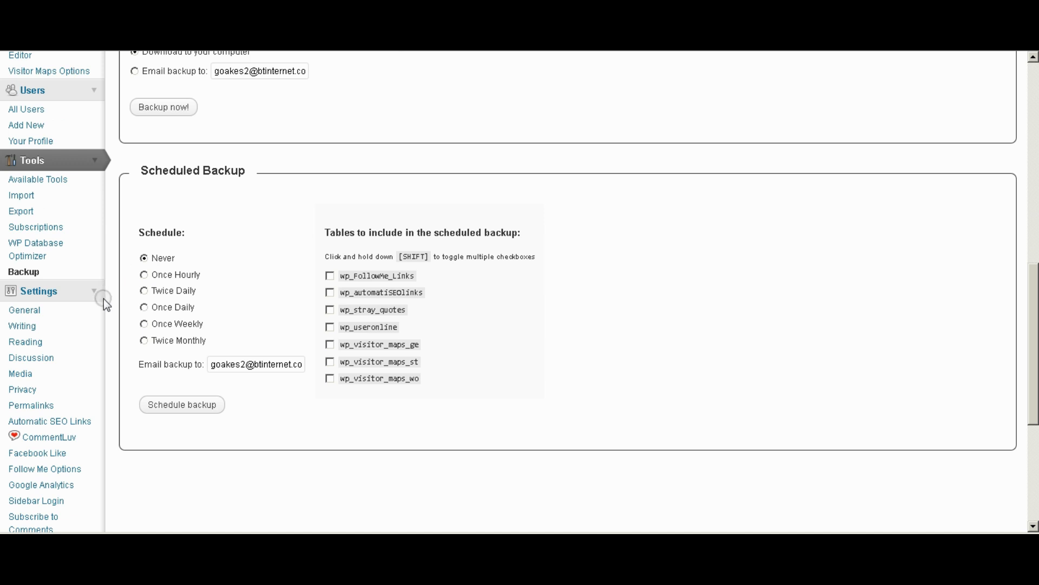
Schedule backups to run once weekly and save, dismissing the backup file download prompt.
left_click(145, 325)
left_click(194, 414)
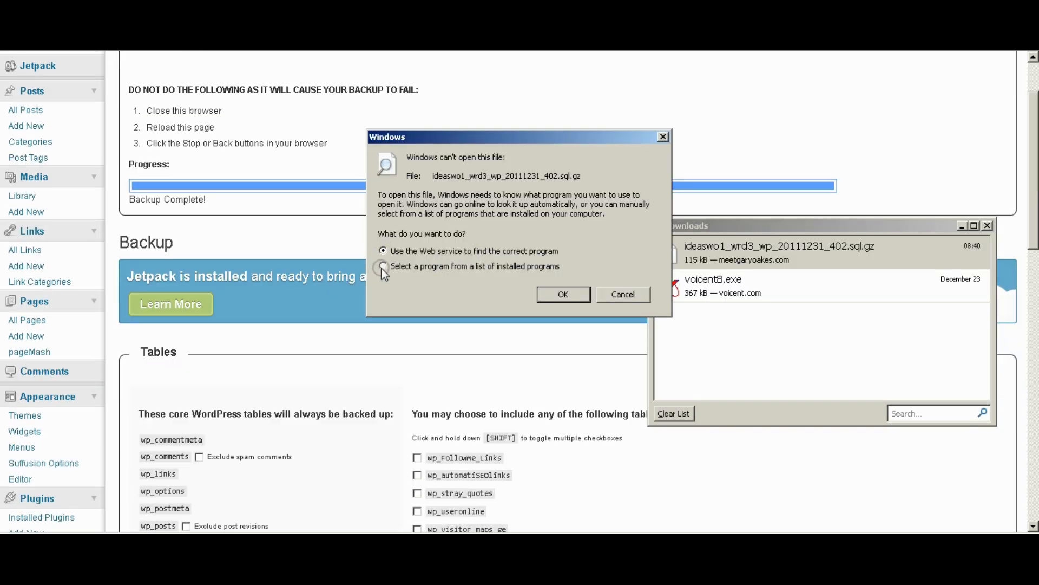
left_click(629, 295)
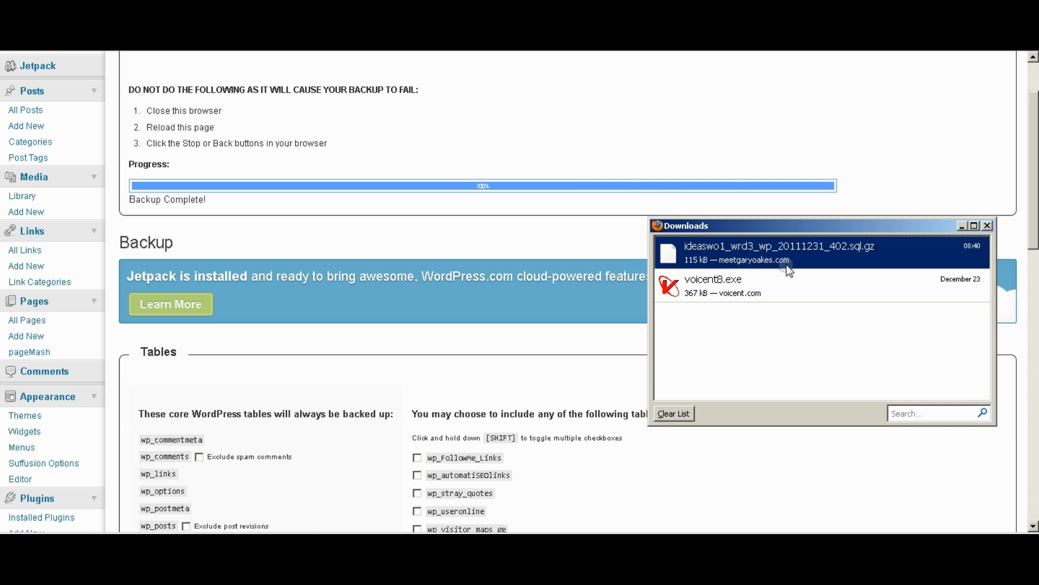
left_click(987, 225)
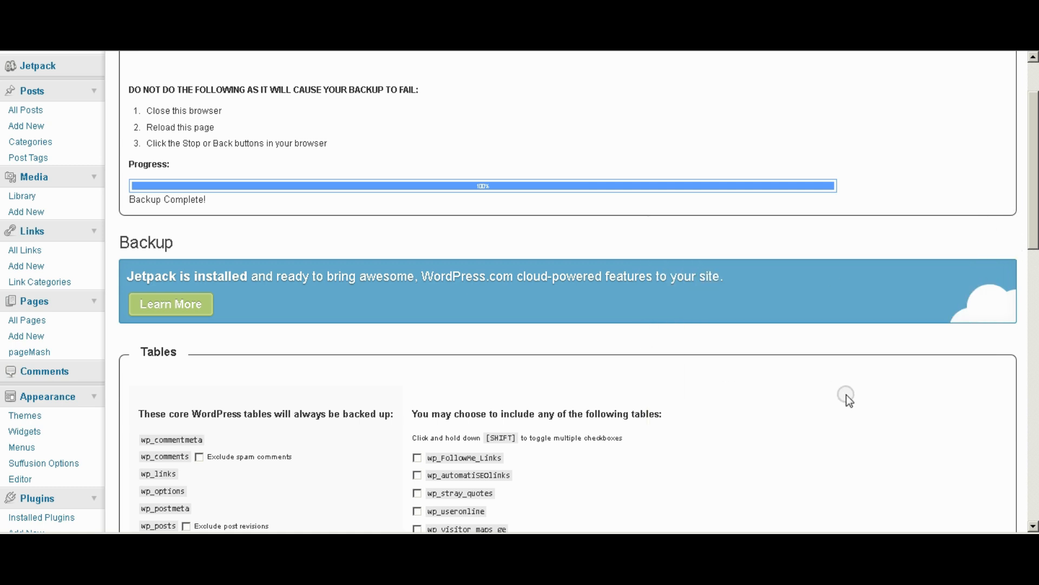
Look over the rest of the Backup page, then go to Settings > Discussion.
scroll(810, 396, "down", 4)
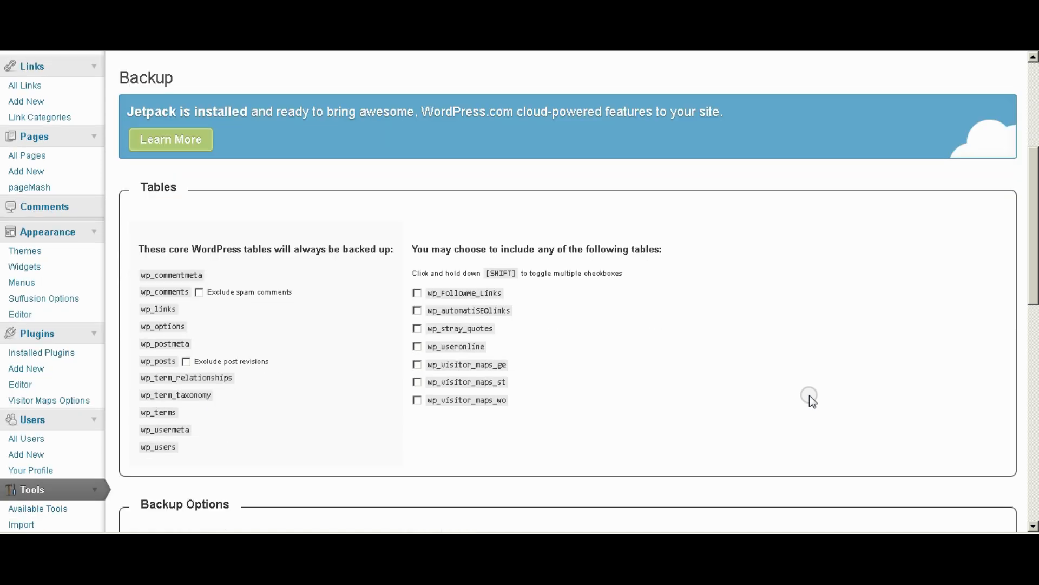
scroll(808, 394, "down", 5)
scroll(566, 353, "down", 3)
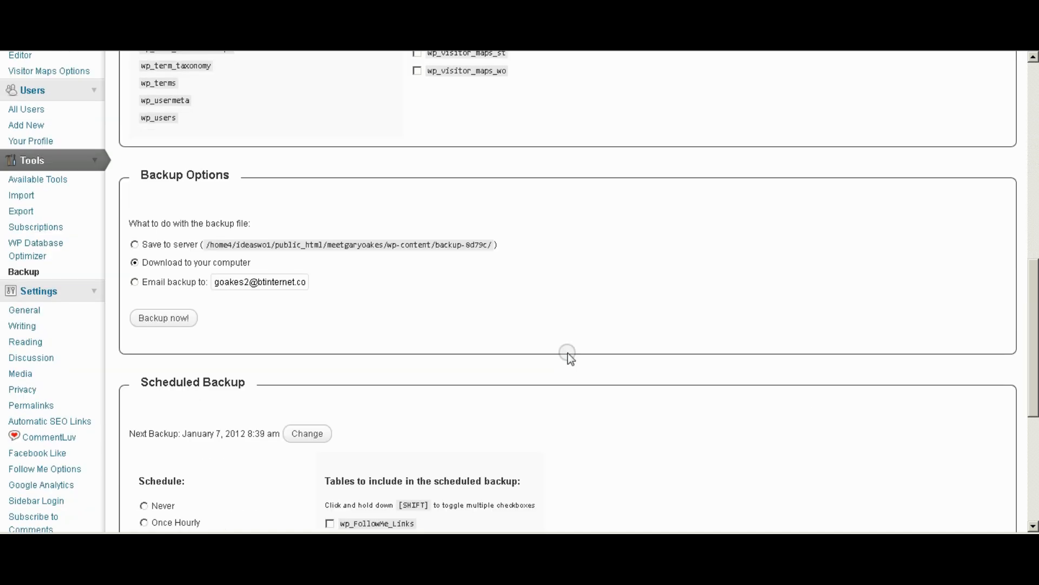
scroll(502, 367, "down", 3)
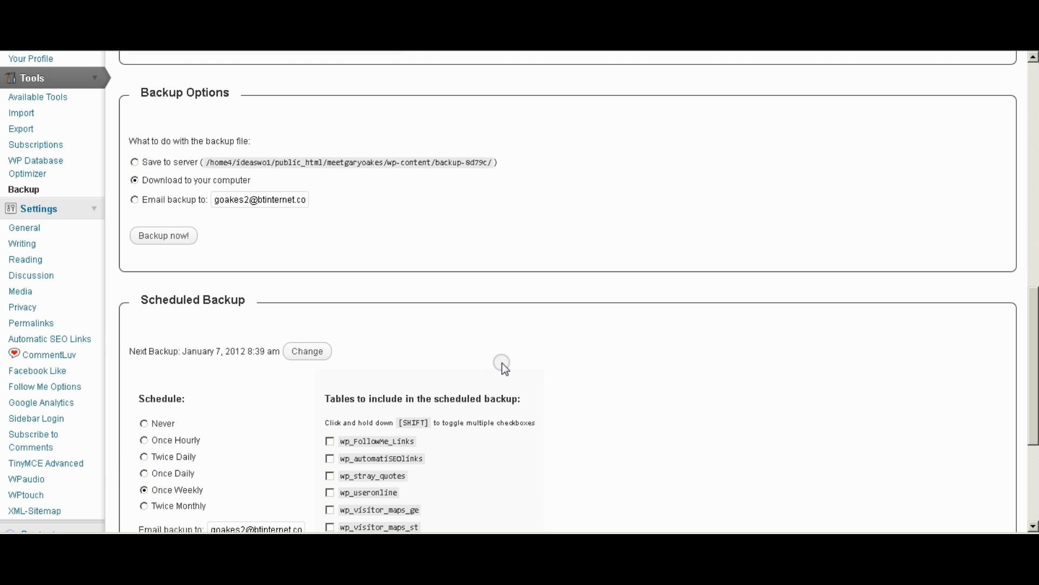
scroll(508, 360, "down", 3)
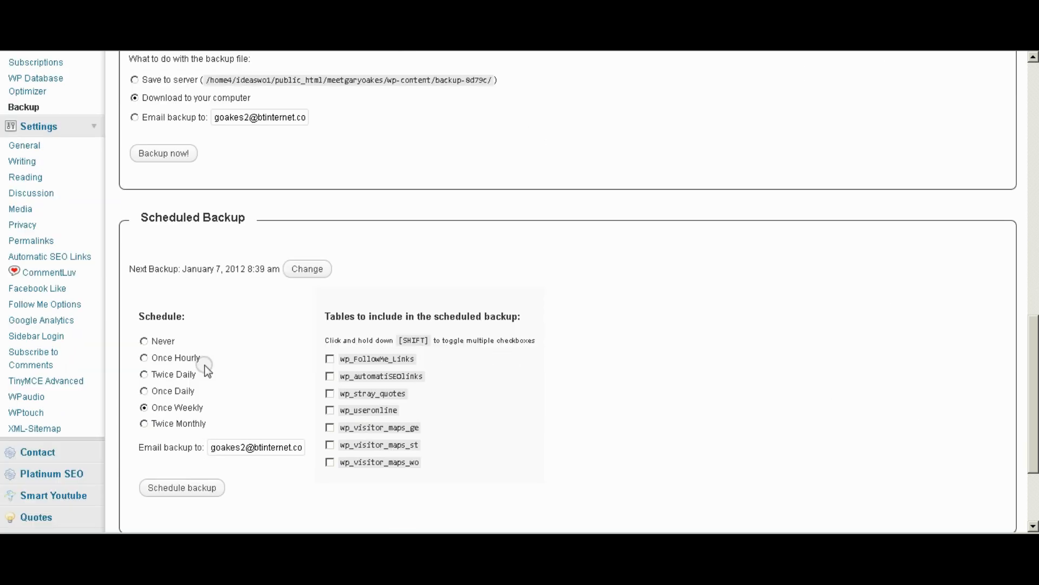
left_click(25, 194)
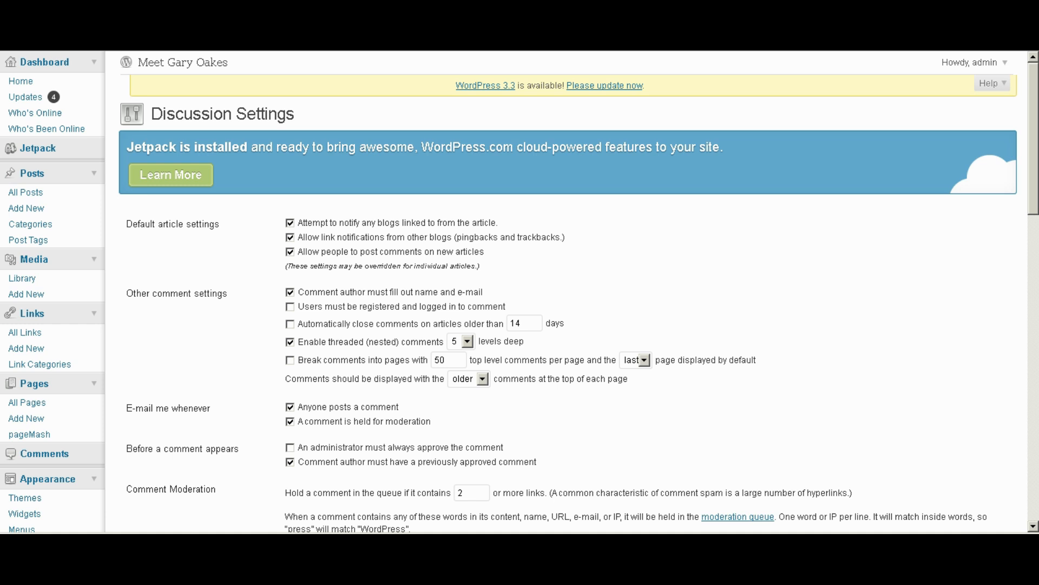
Choose Gravatar Logo as the default avatar and save the Discussion settings.
left_click_drag(1034, 125, 1035, 349)
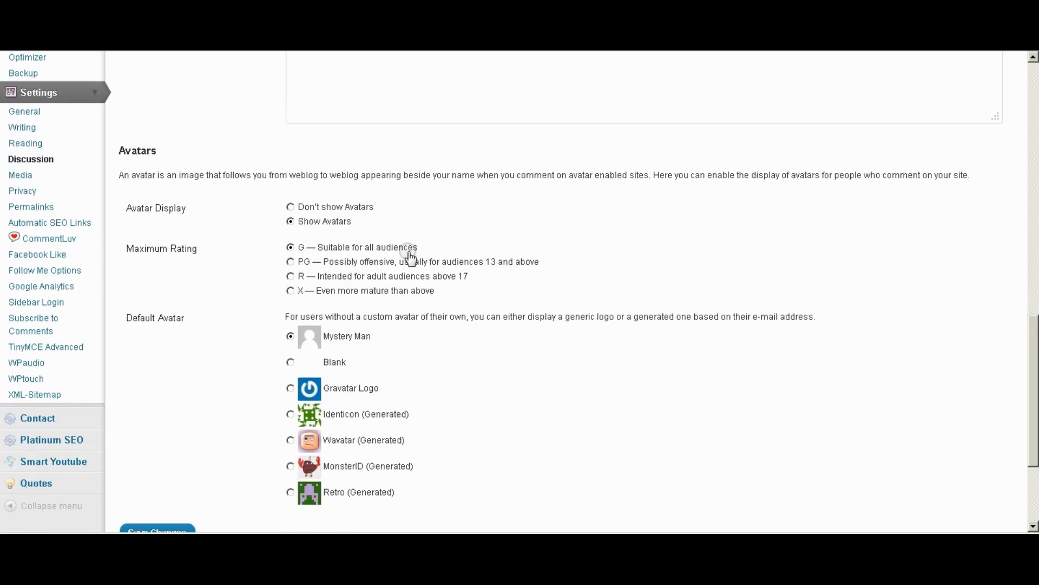
scroll(706, 357, "down", 2)
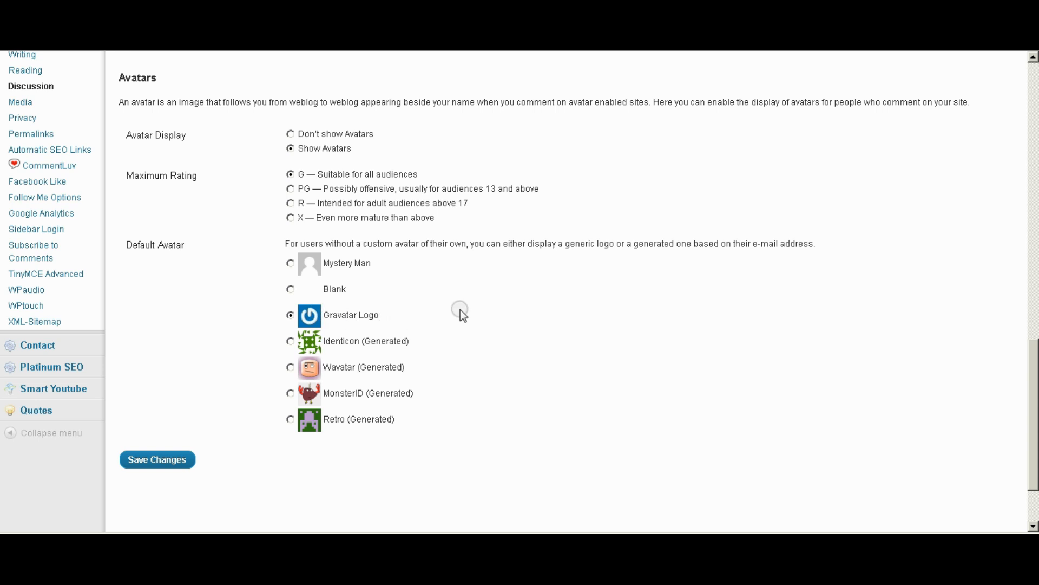
left_click(150, 461)
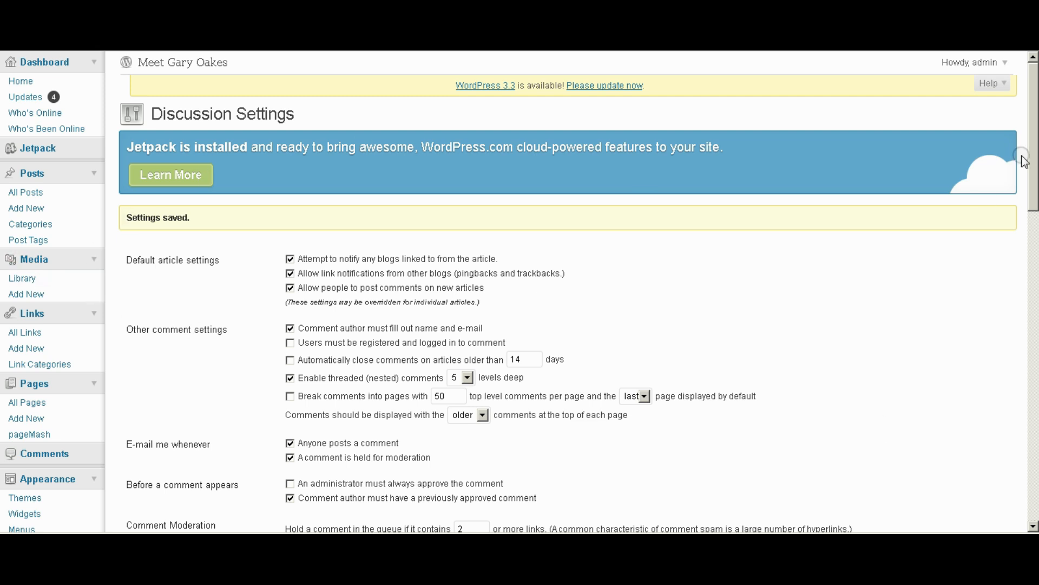
left_click_drag(1034, 146, 1035, 348)
Review Media sizes (150×150, 300×300, 1024×1024), then Privacy settings with the site visible to everyone.
left_click(17, 297)
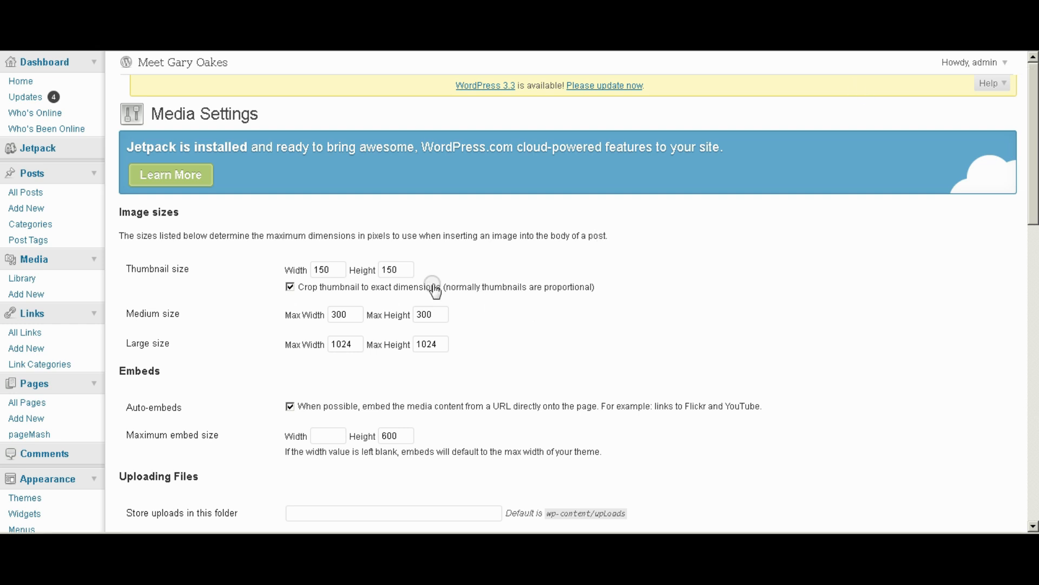
left_click_drag(1031, 184, 1034, 407)
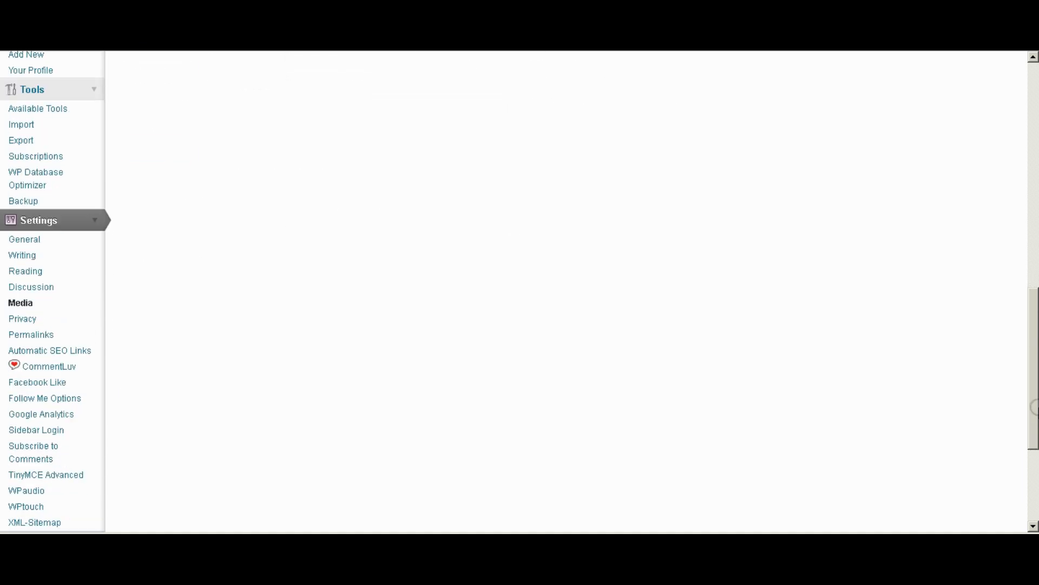
left_click(22, 319)
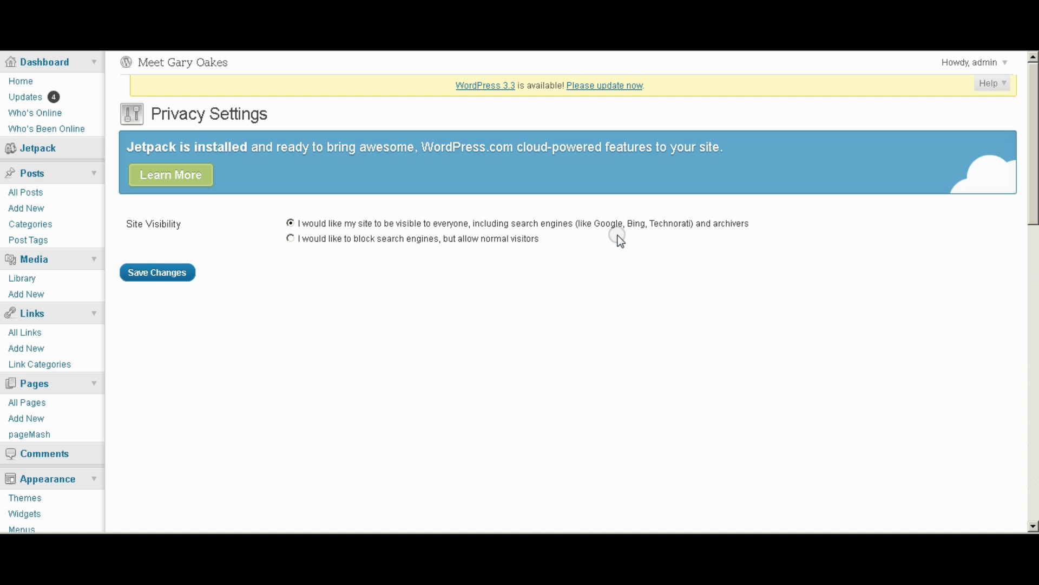
left_click_drag(1034, 230, 1012, 356)
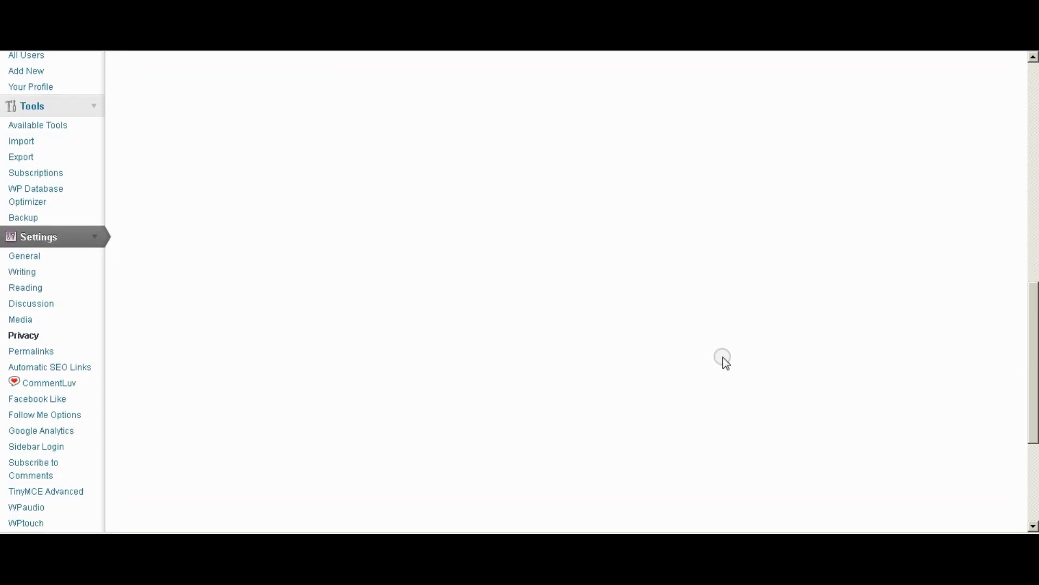
Replace the custom permalink structure with /%category%/%postname%/ and save it.
left_click(33, 352)
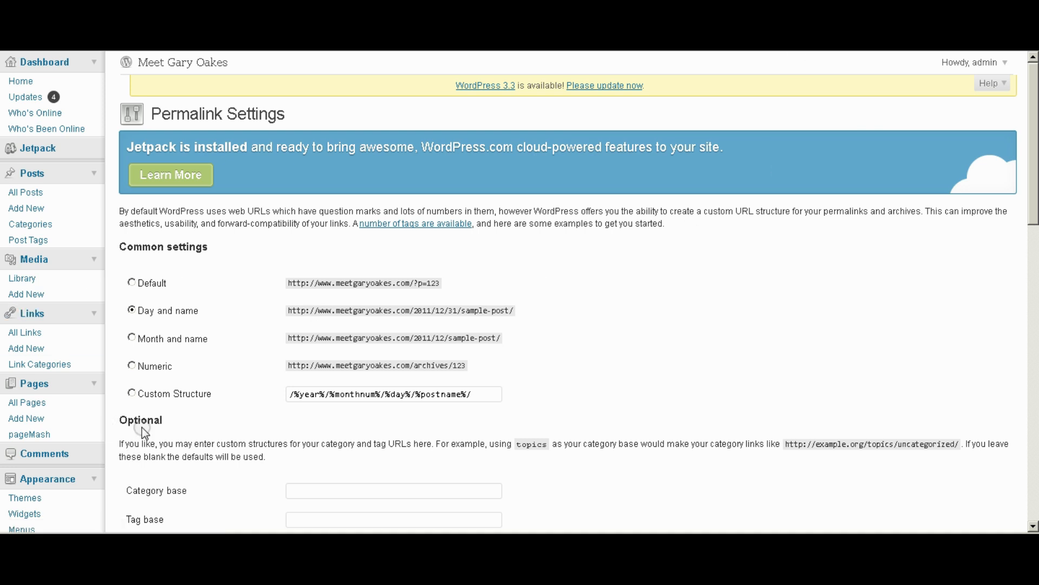
left_click(133, 394)
left_click_drag(483, 395, 287, 395)
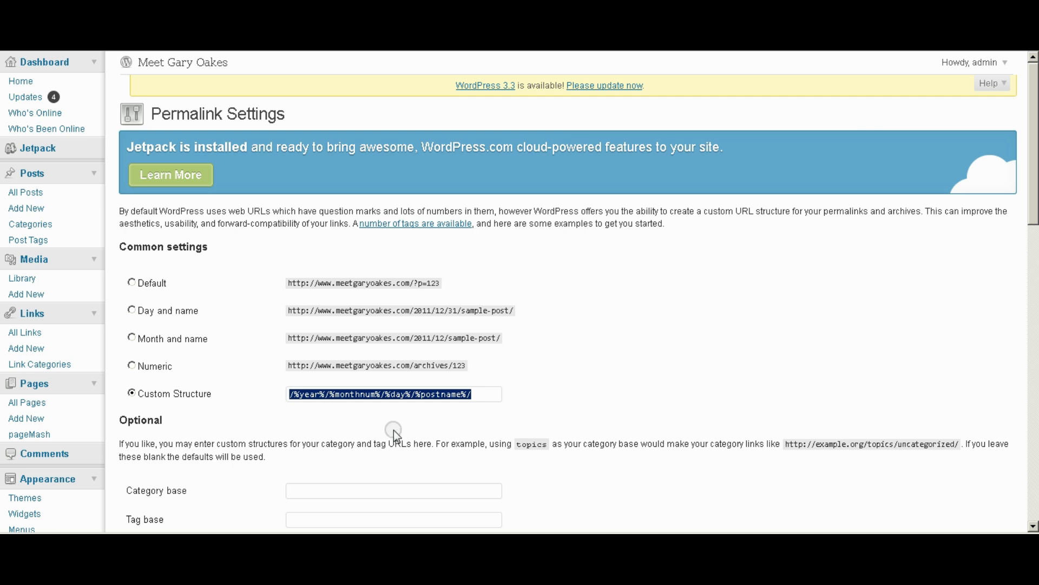
type("/%category%/%postname%/")
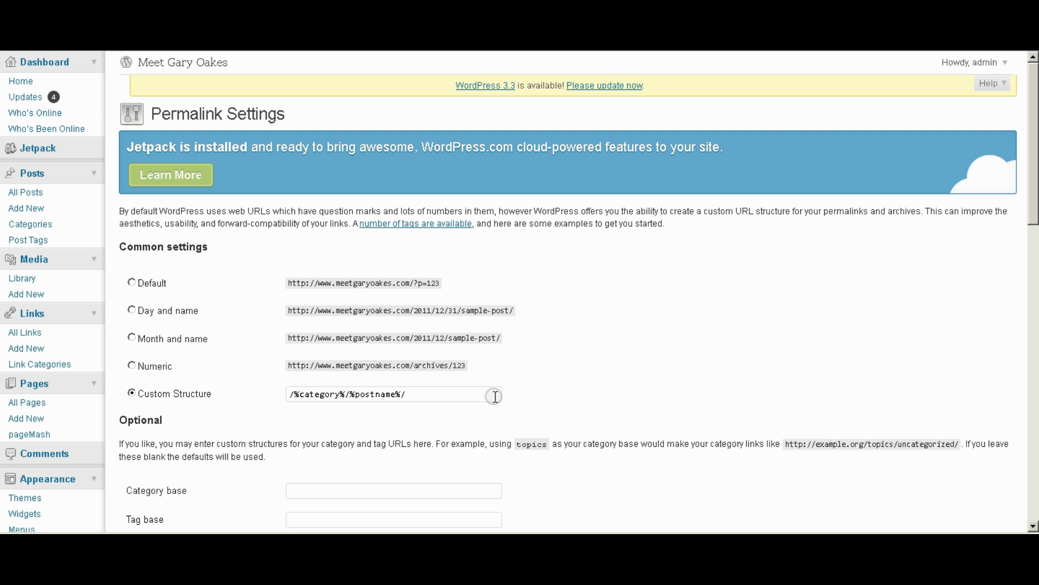
right_click(371, 338)
left_click(532, 378)
scroll(1031, 200, "down", 3)
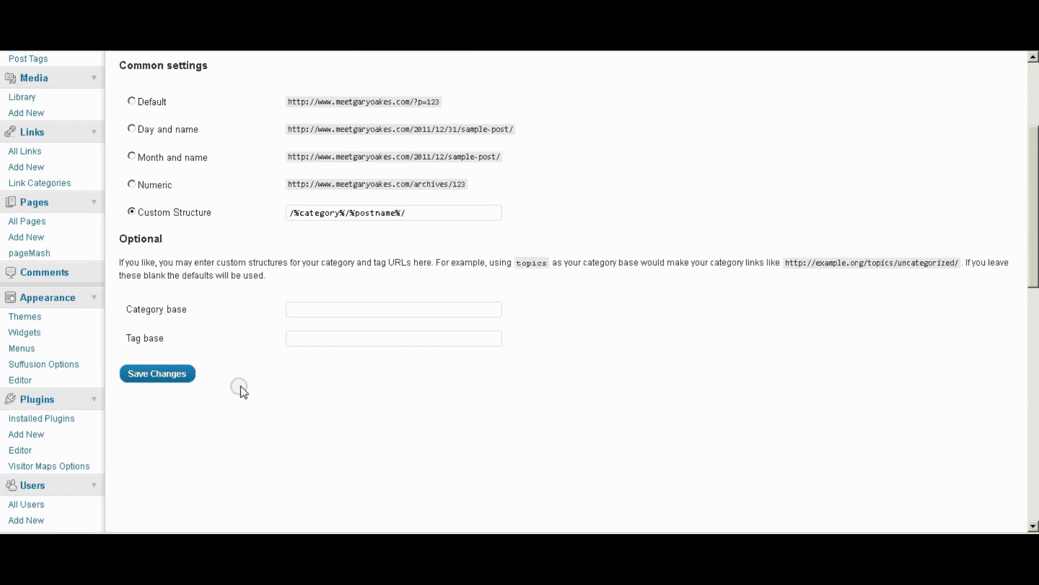
left_click(154, 380)
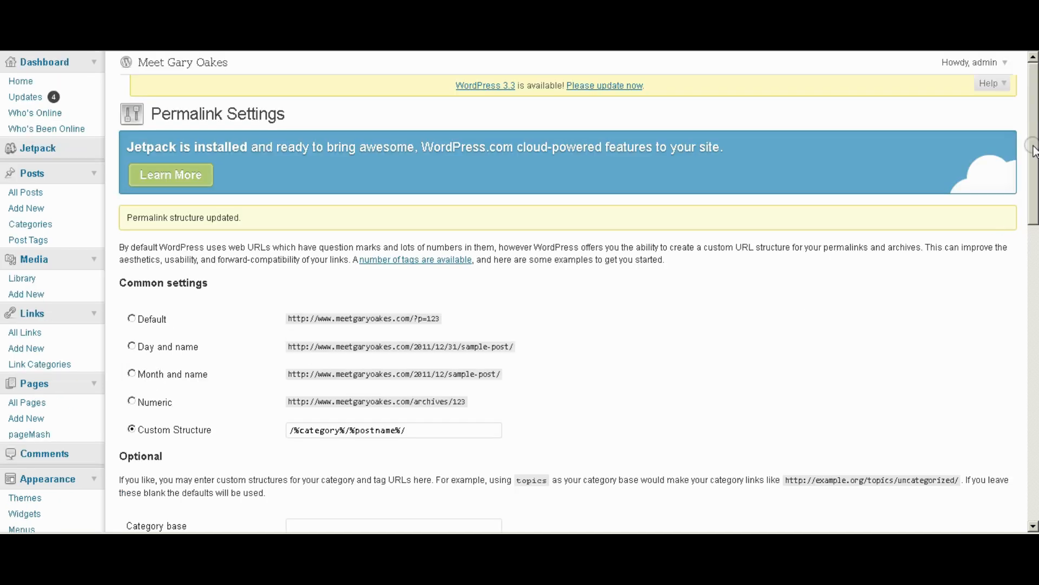
Go to Settings > Automatic SEO Links and look through its still-empty links table.
left_click_drag(1033, 146, 1034, 266)
scroll(381, 518, "down", 8)
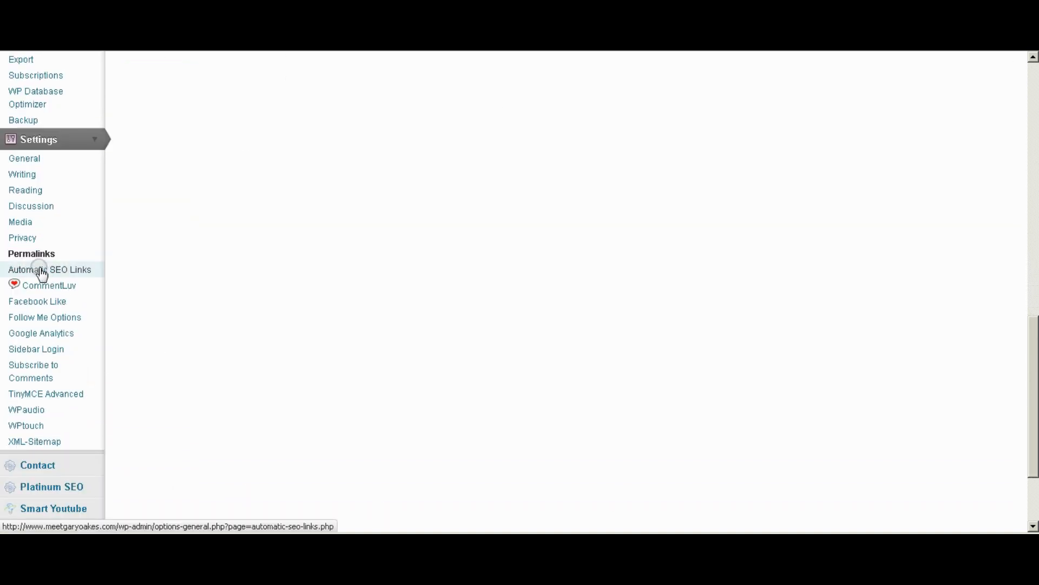
left_click(41, 273)
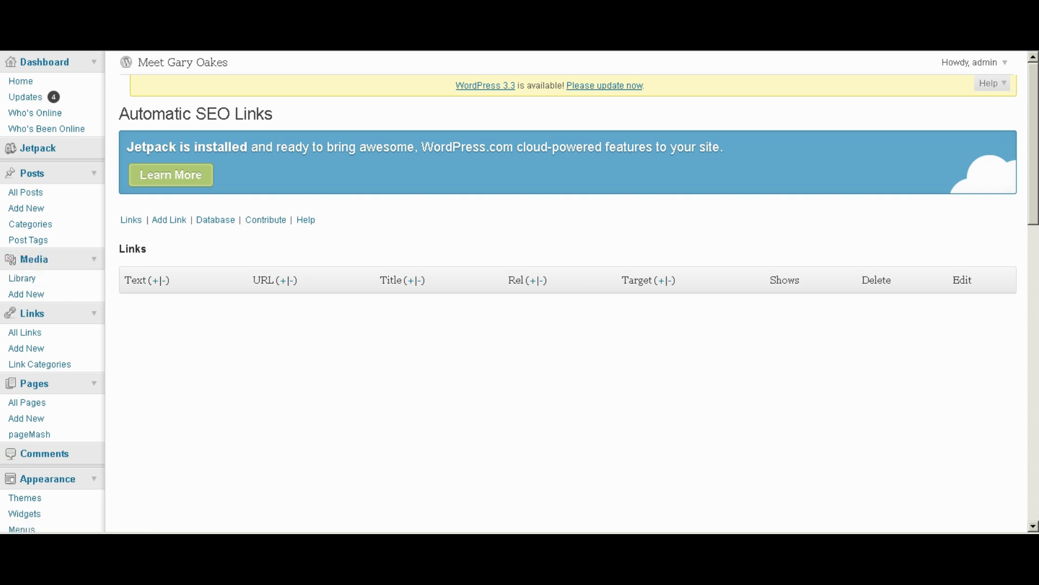
scroll(1033, 146, "down", 2)
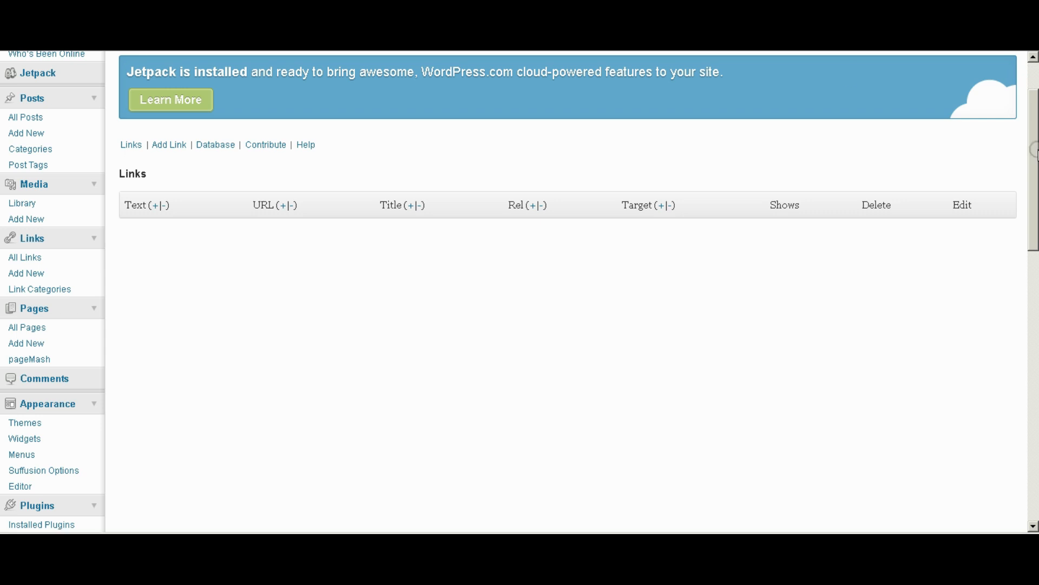
scroll(1034, 151, "down", 3)
scroll(1033, 149, "down", 10)
scroll(1034, 316, "down", 2)
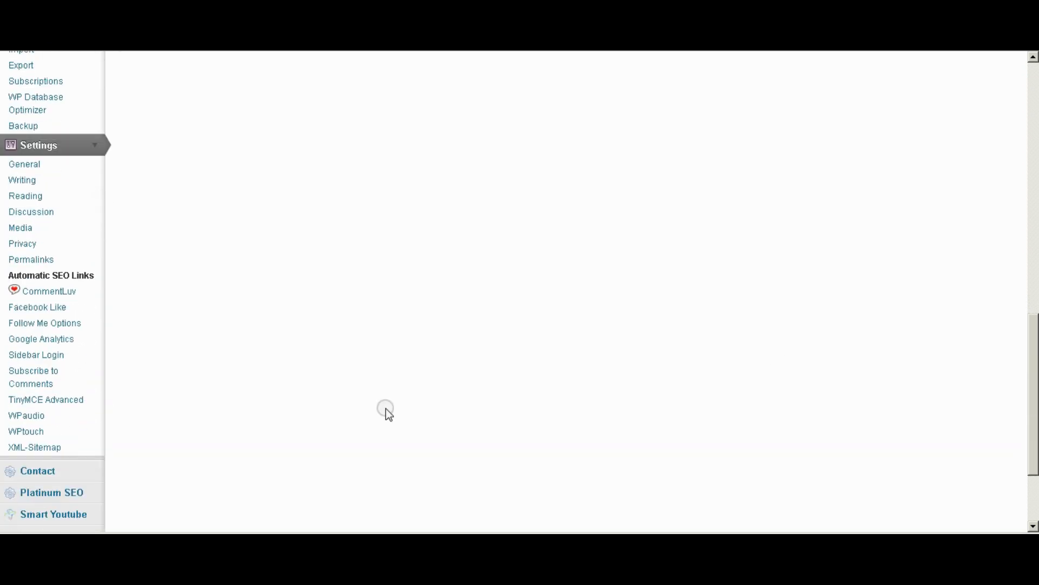
Scroll through the CommentLuv options, then go to the Facebook Like settings page.
left_click(51, 296)
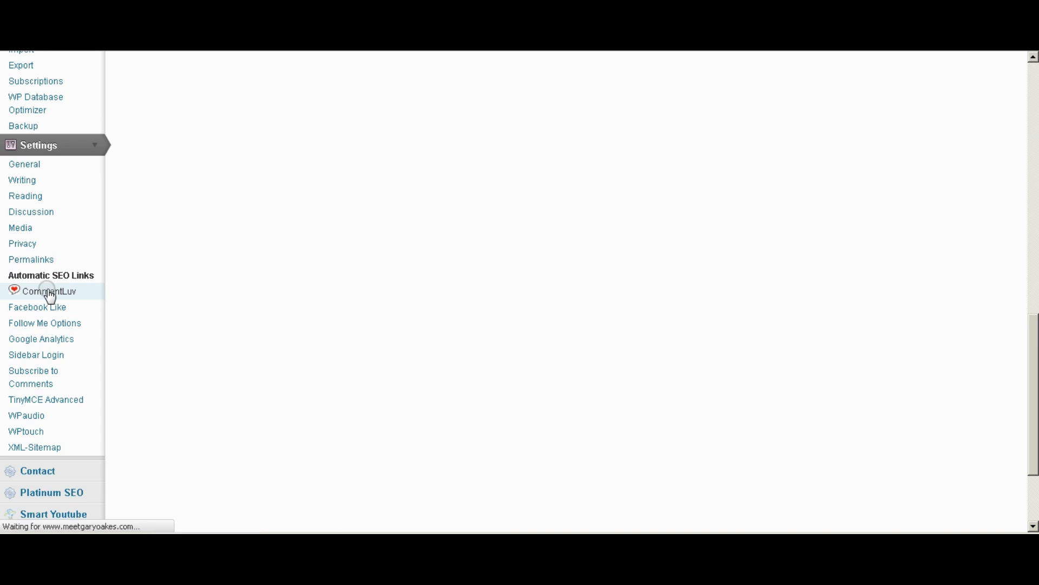
left_click_drag(1034, 155, 1034, 403)
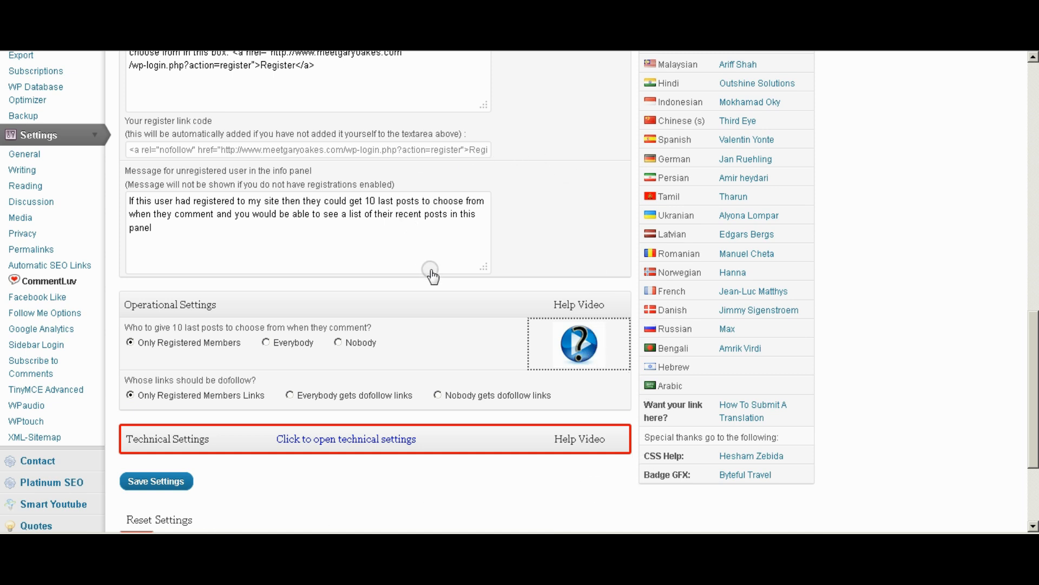
left_click(36, 297)
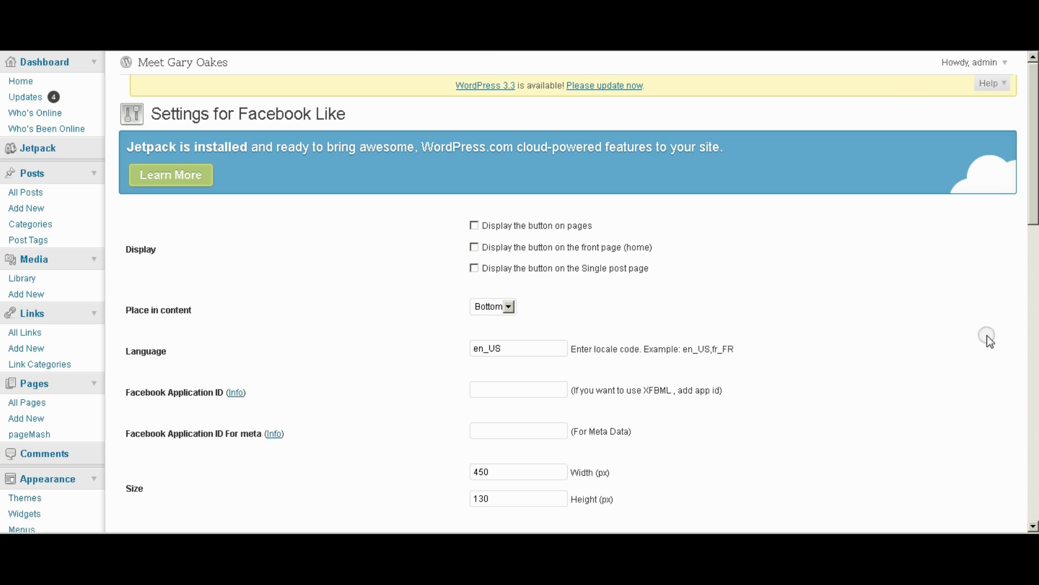
Show the Facebook Like button on single post pages, placed at the Top of content.
left_click(491, 274)
scroll(830, 291, "down", 3)
scroll(829, 289, "down", 3)
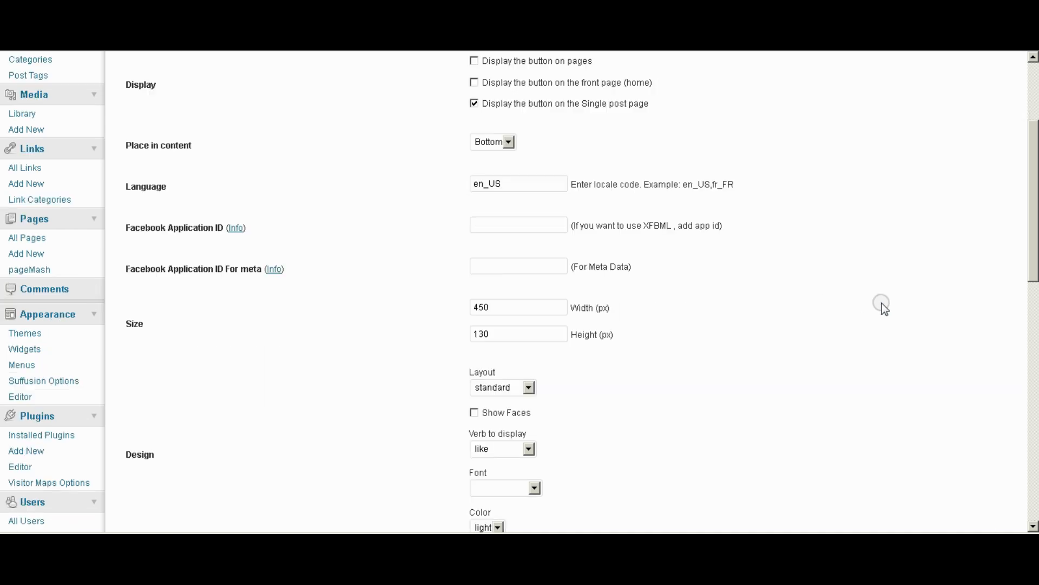
left_click(507, 142)
left_click(486, 171)
scroll(748, 296, "down", 3)
scroll(755, 303, "down", 3)
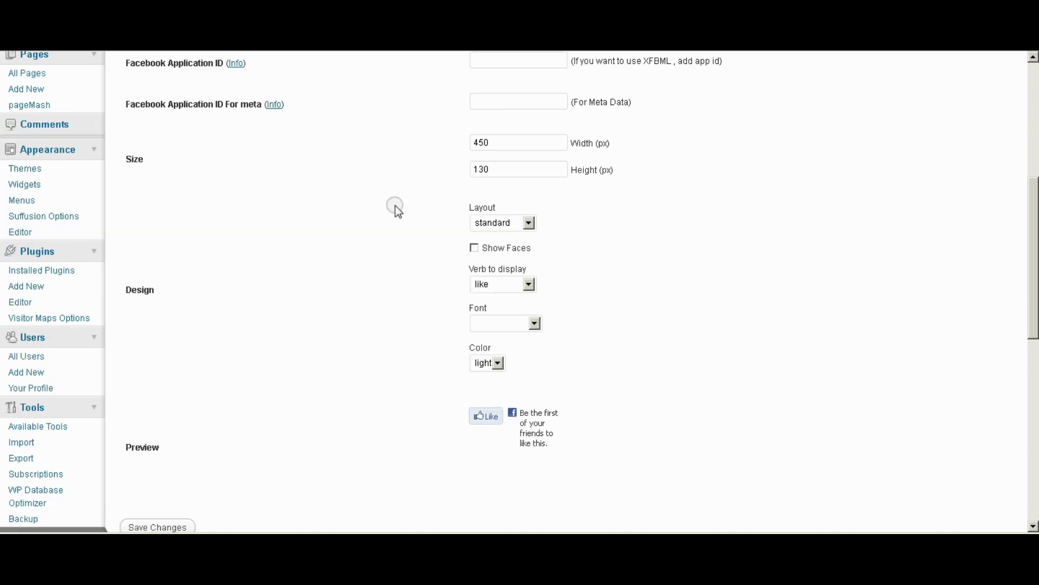
Turn on Show Faces, set the font to arial, and save the Facebook Like settings.
left_click(474, 248)
left_click(534, 323)
left_click(495, 351)
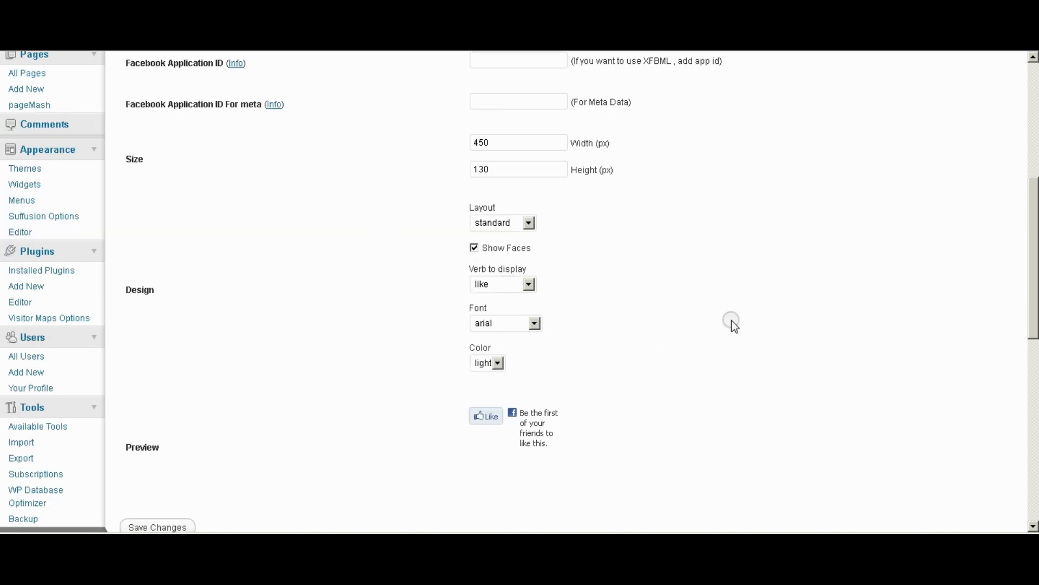
scroll(758, 330, "down", 3)
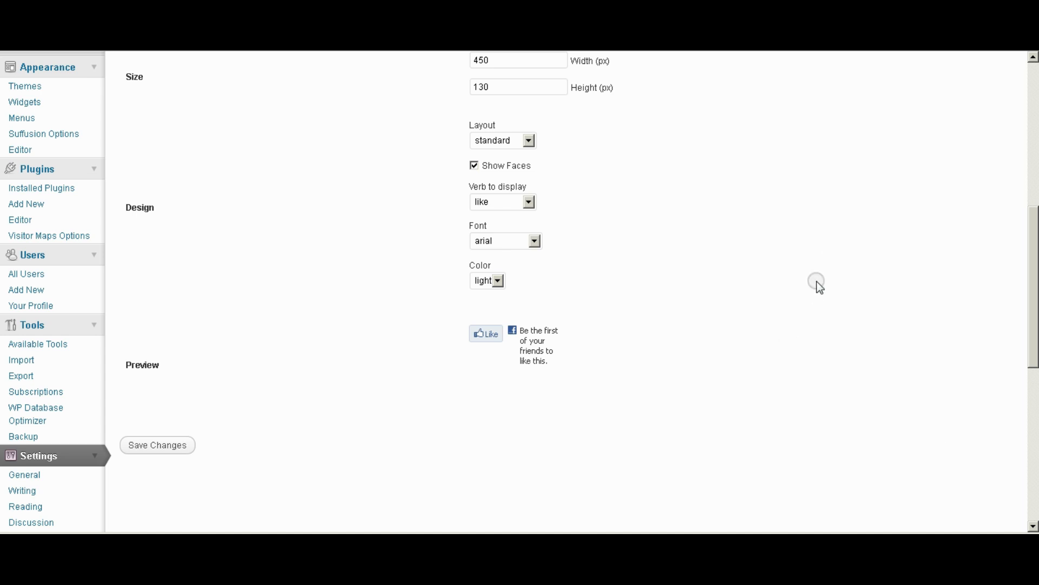
left_click(165, 447)
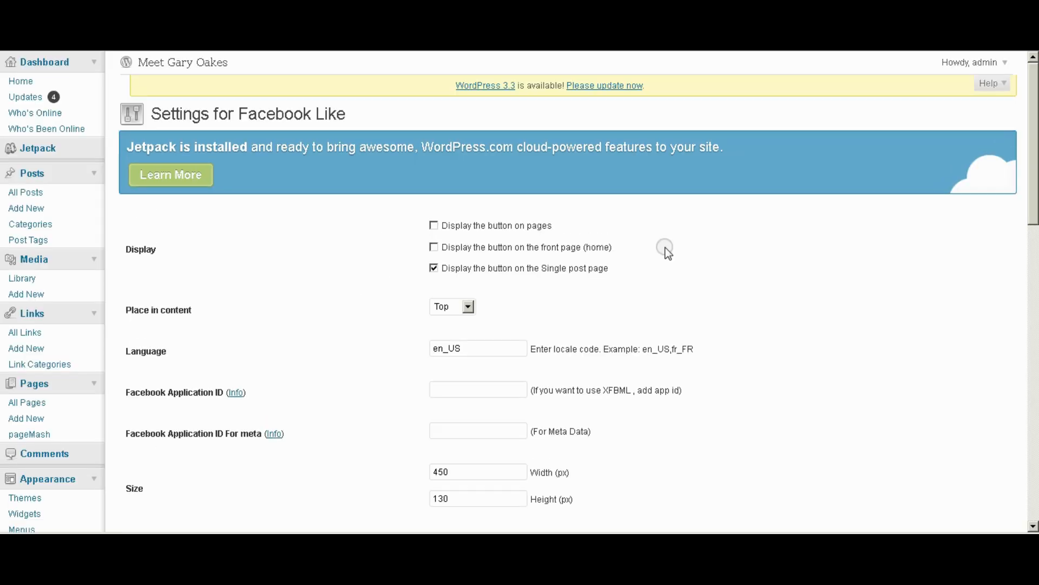
left_click_drag(1034, 120, 1034, 328)
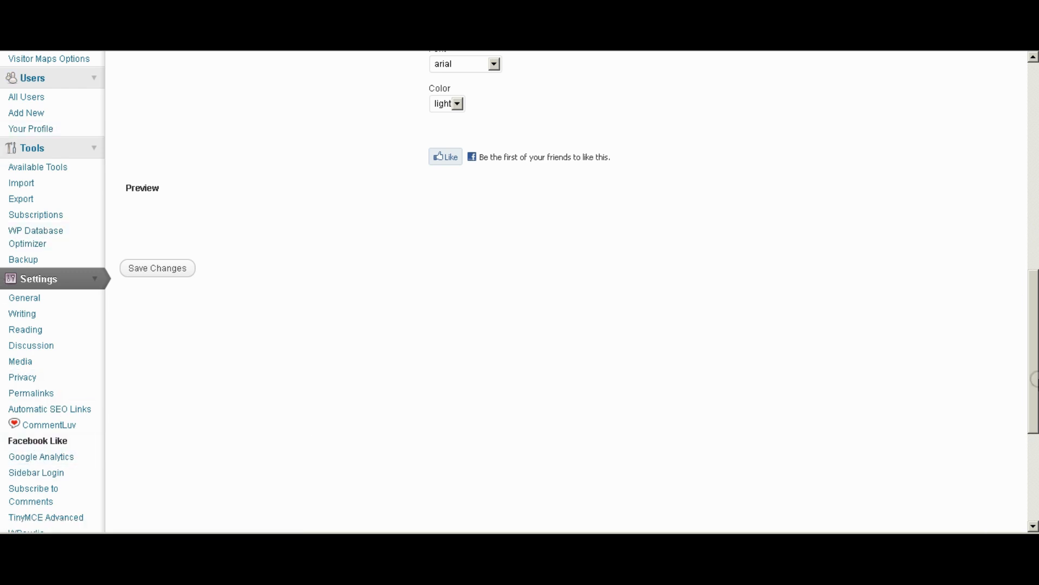
Open Settings > Google Analytics and scroll through the Google Analyticator options.
left_click(42, 456)
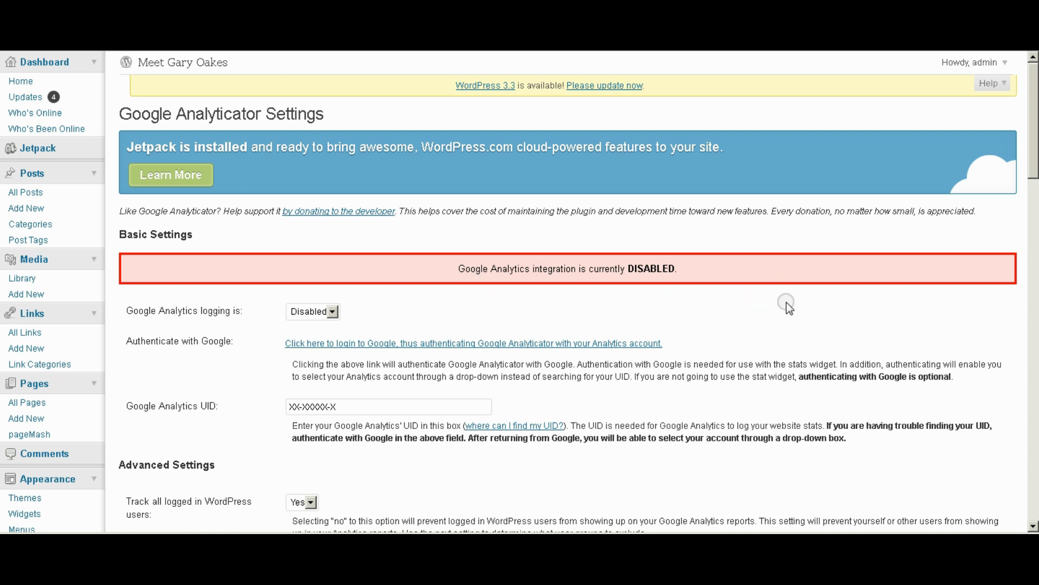
scroll(790, 298, "down", 5)
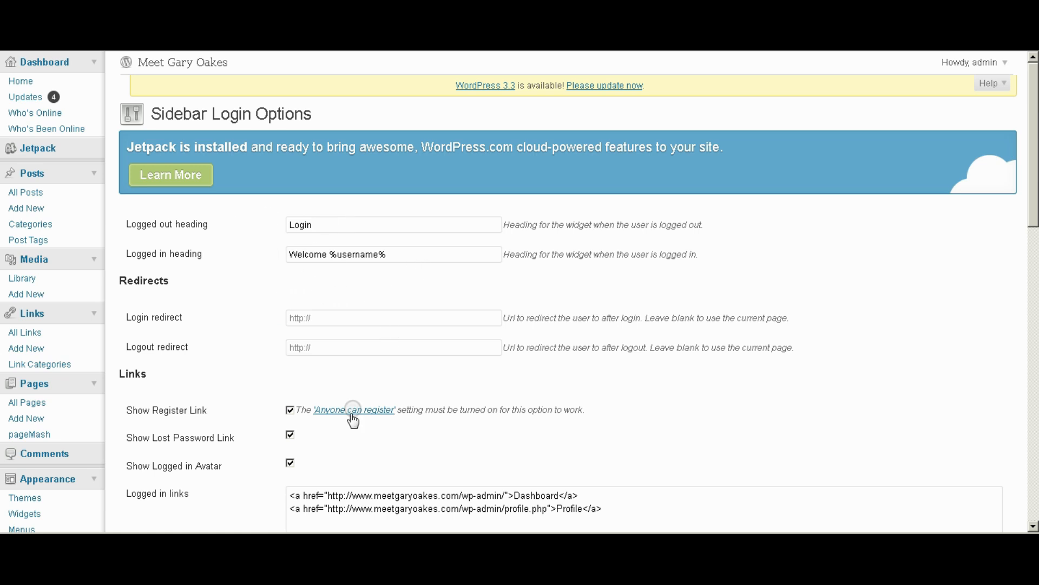
Turn off Show Lost Password Link and Show Logged in Avatar in the Sidebar Login options.
left_click(290, 437)
left_click(290, 463)
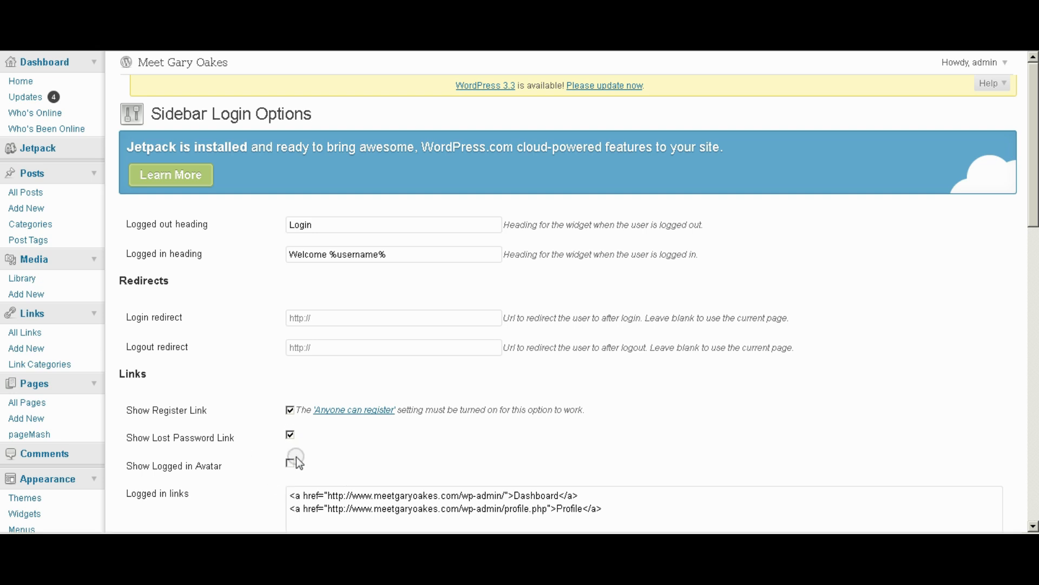
scroll(492, 457, "down", 5)
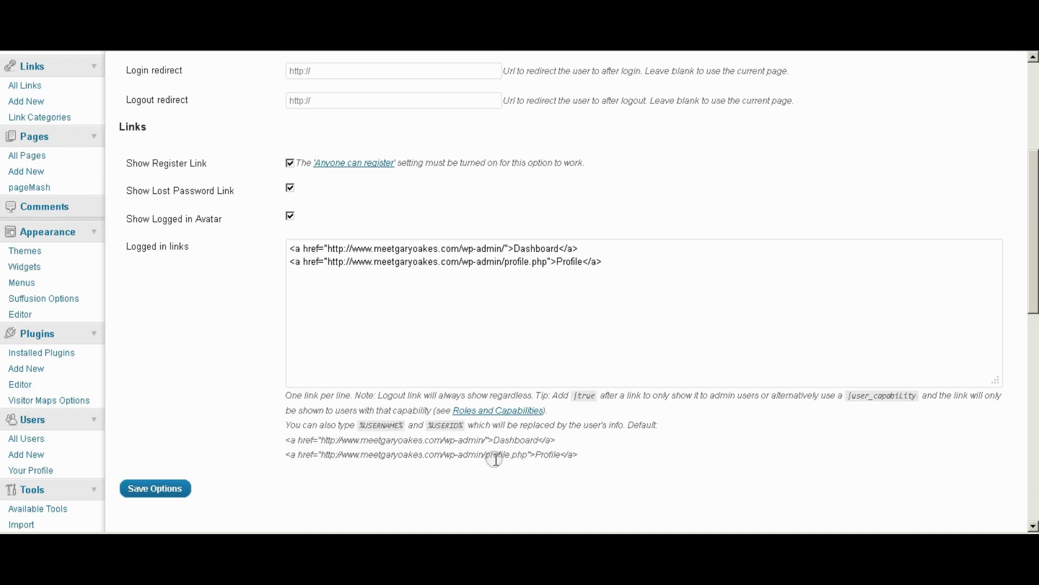
scroll(495, 459, "down", 12)
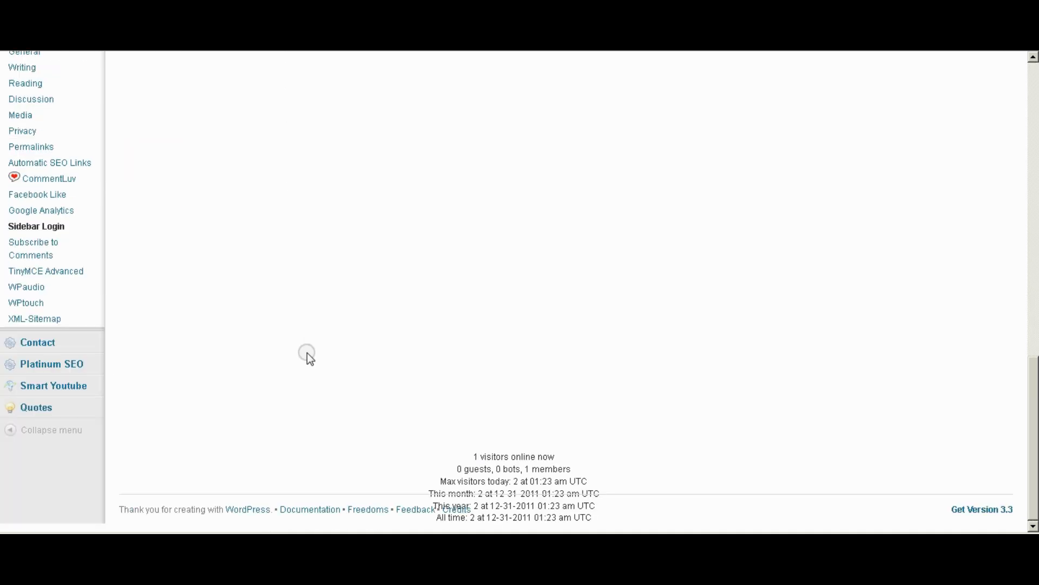
Open the Subscribe to Comments settings and scroll through its notification and message options.
left_click(34, 254)
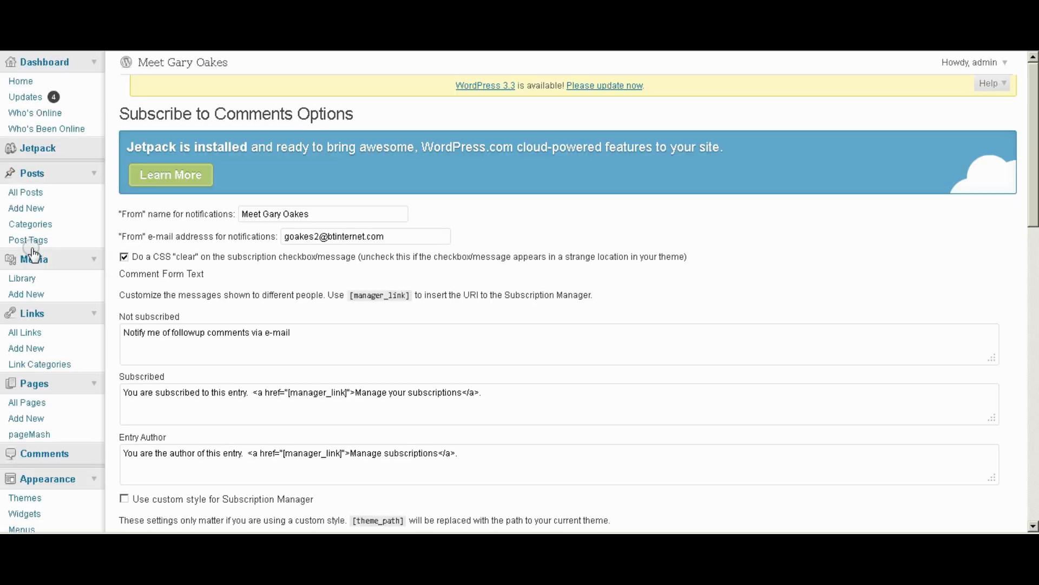
scroll(461, 254, "down", 2)
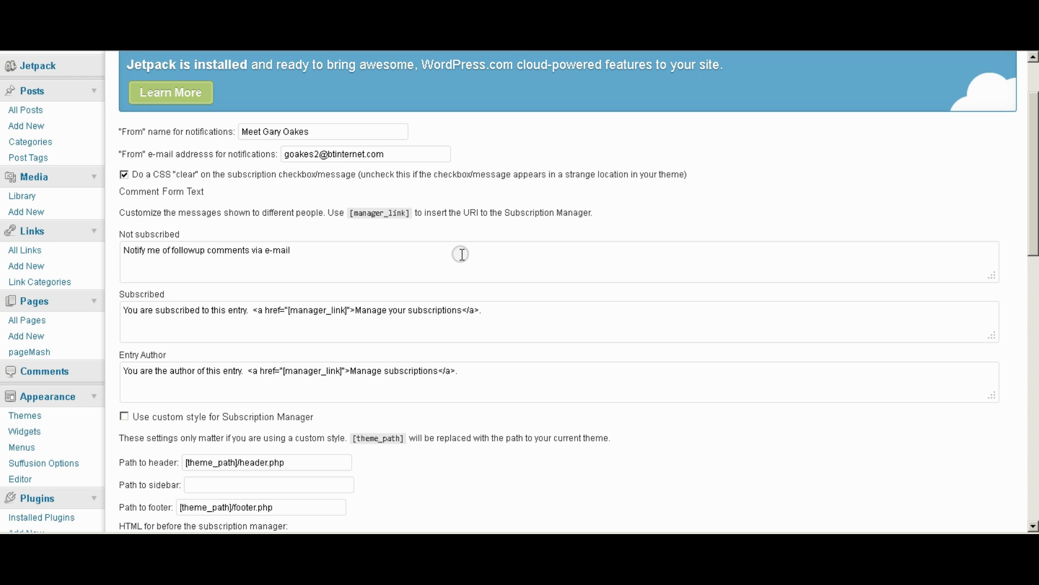
scroll(790, 109, "up", 2)
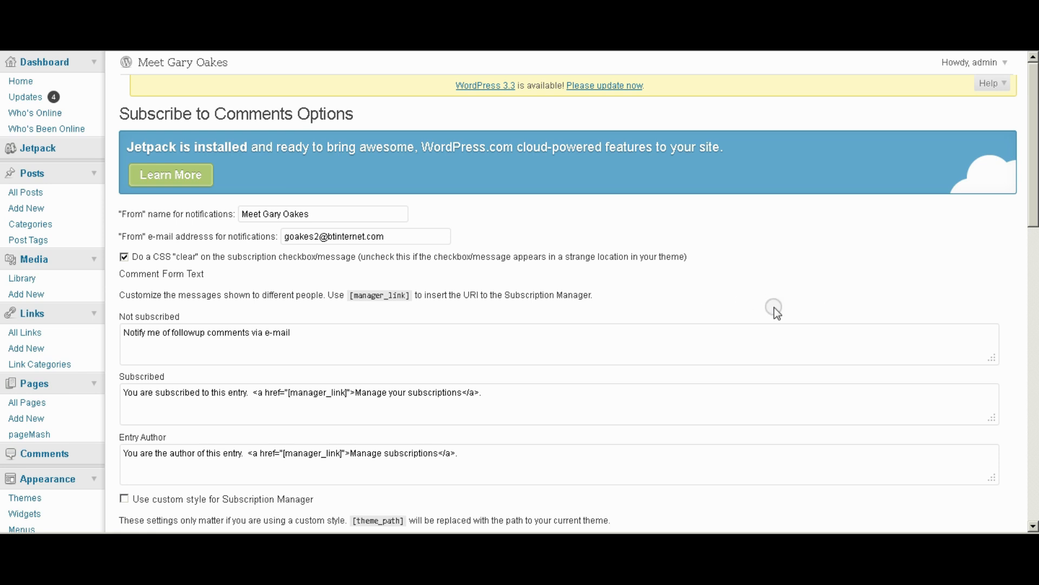
left_click_drag(1033, 172, 1034, 426)
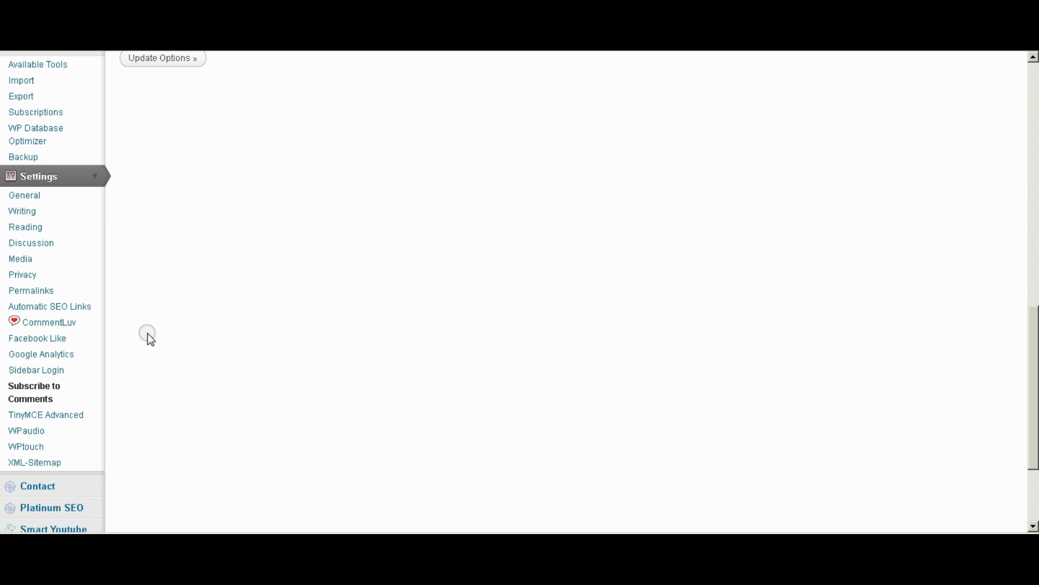
scroll(81, 379, "down", 3)
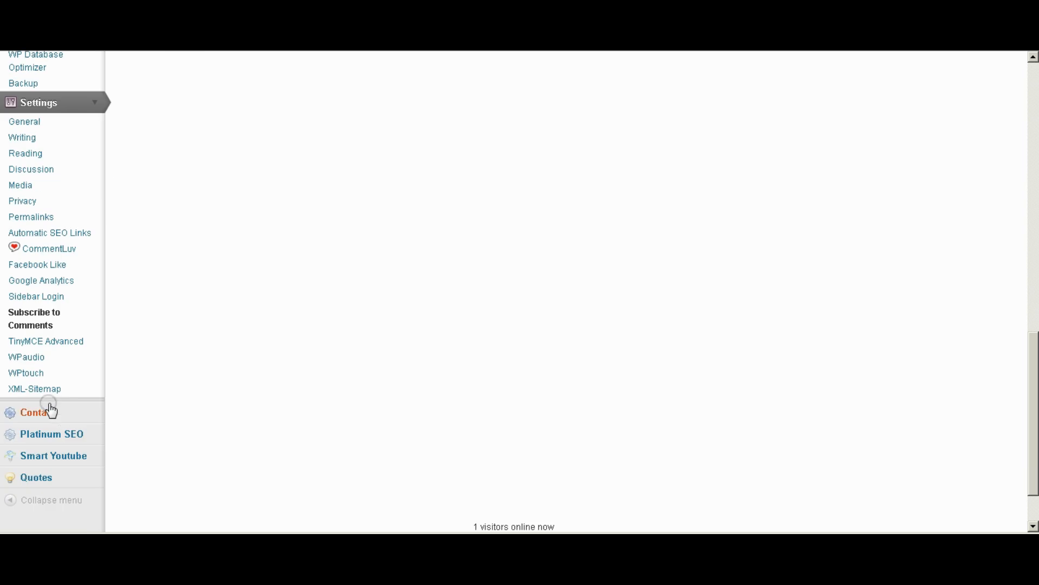
Review the TinyMCE Advanced button arrangement, then bring up the All Posts list.
left_click(45, 349)
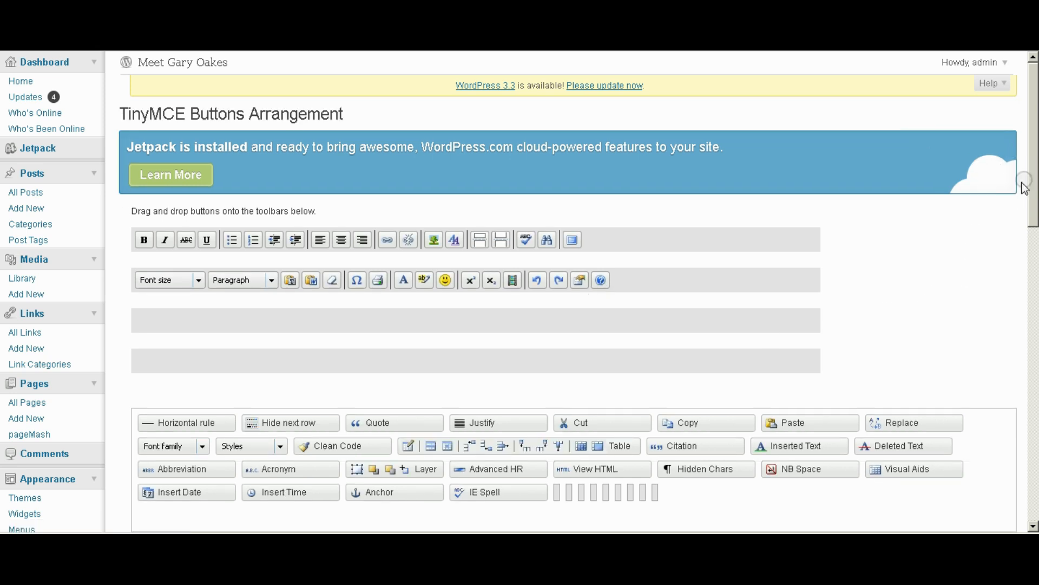
left_click_drag(1034, 150, 1034, 195)
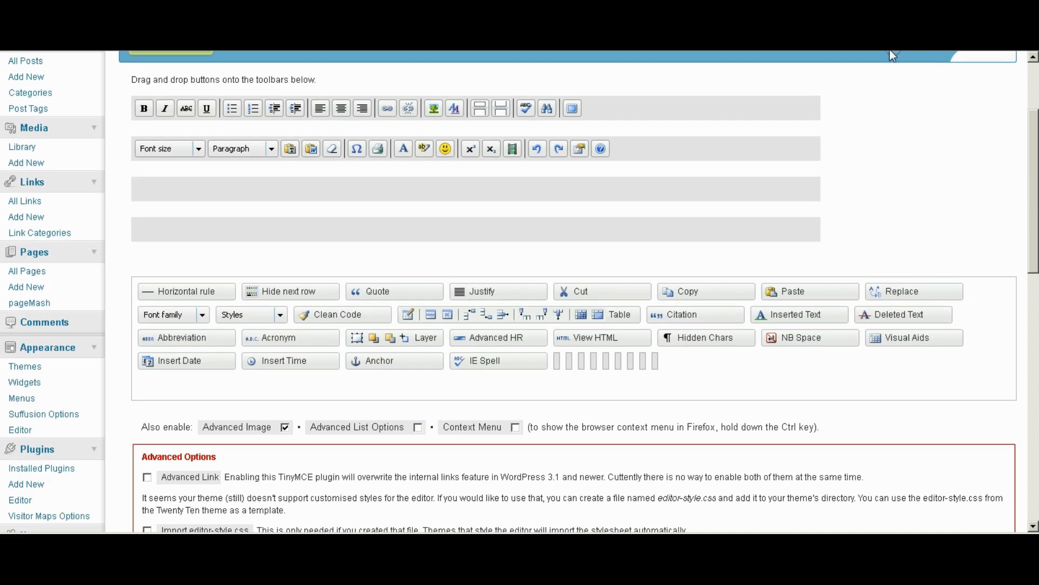
scroll(405, 60, "up", 1)
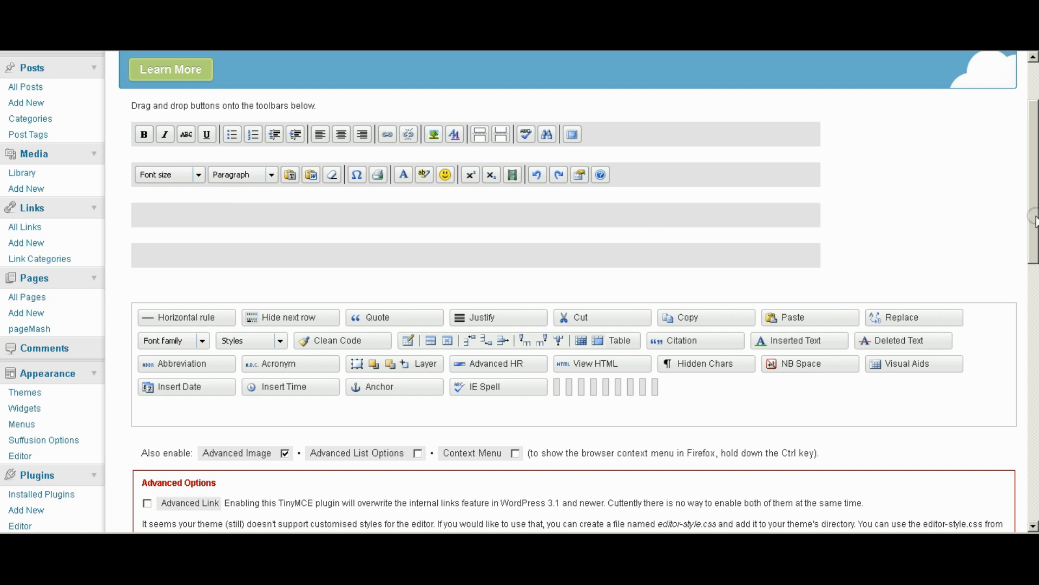
left_click_drag(1032, 215, 1034, 198)
left_click(27, 136)
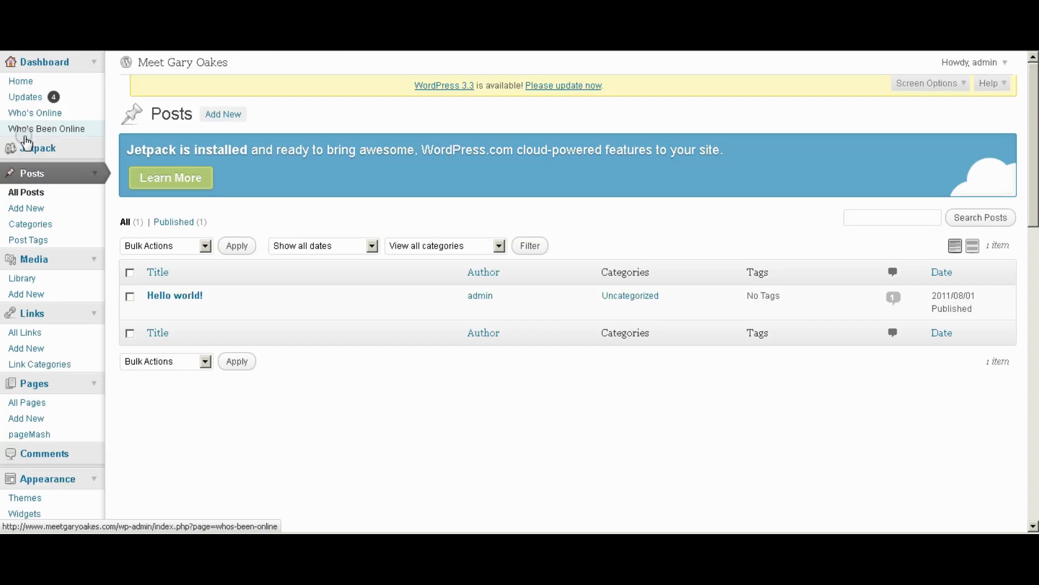
Edit the Hello world! post with the Kitchen Sink second toolbar row shown.
left_click(154, 306)
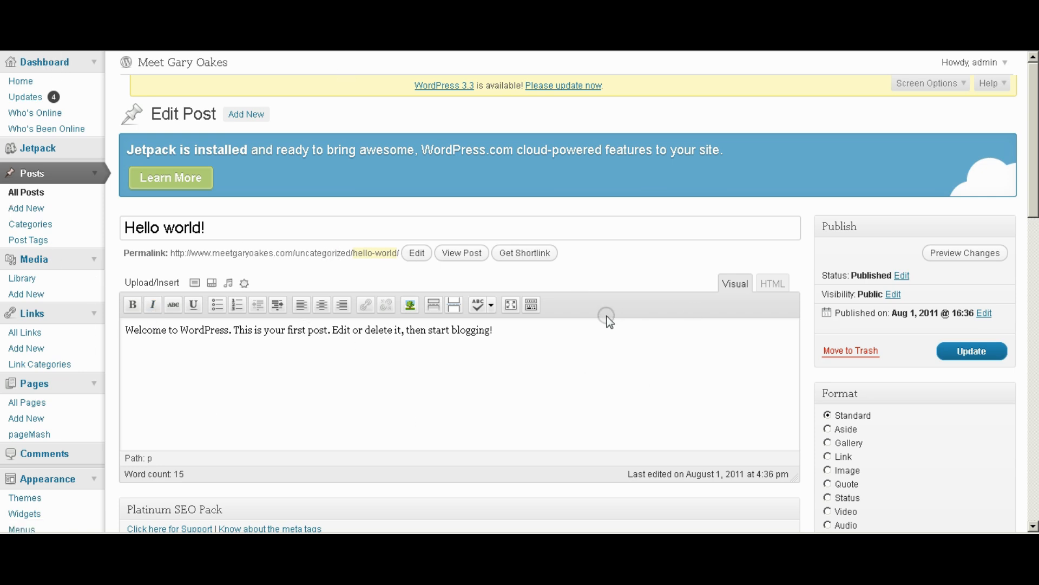
left_click(531, 304)
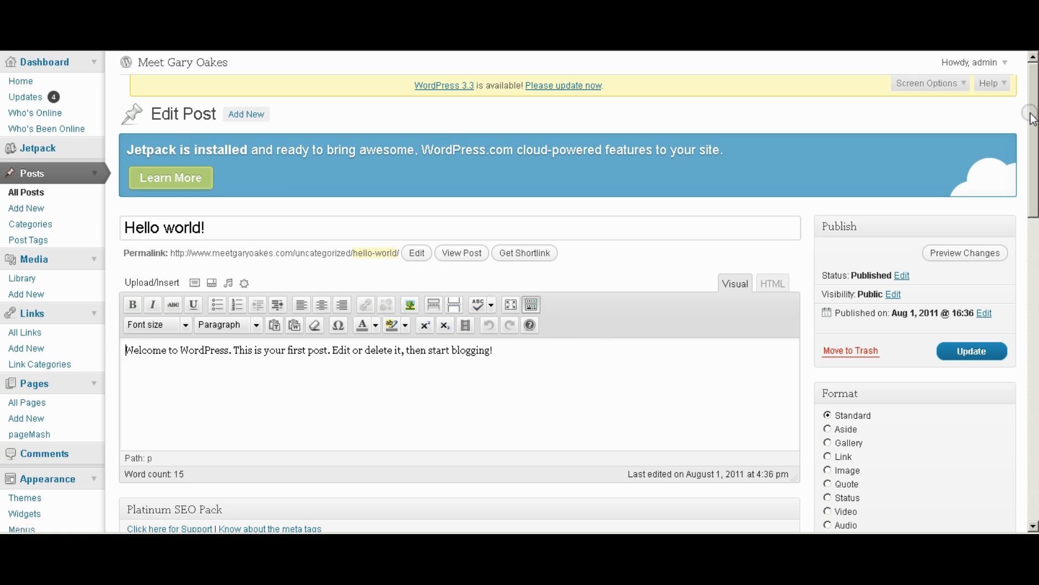
left_click_drag(1032, 119, 1034, 331)
left_click(262, 472)
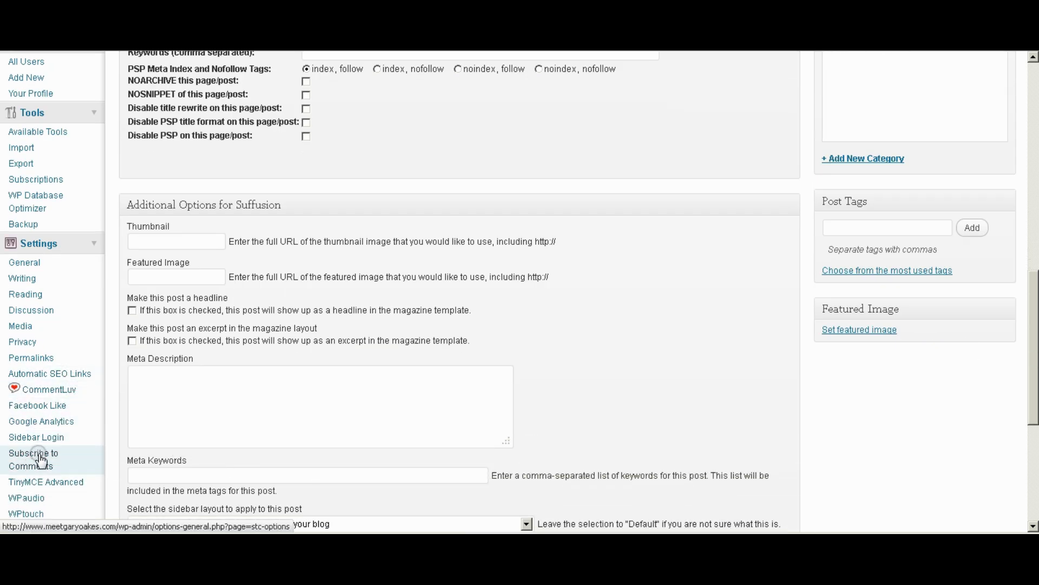
In TinyMCE Advanced, add table tools to the third row and Font family and Styles to the second.
left_click(59, 483)
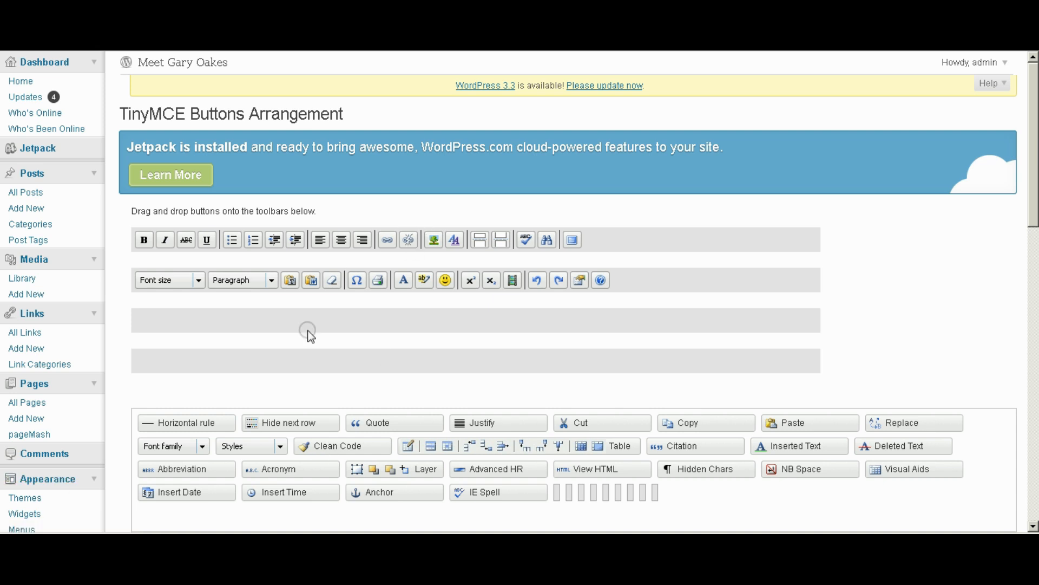
left_click_drag(482, 445, 210, 320)
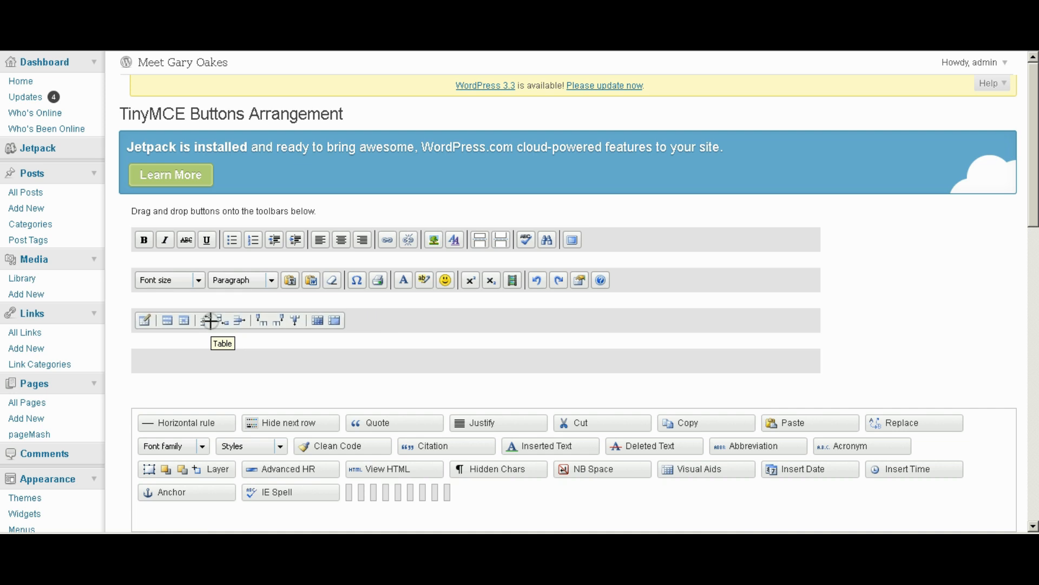
left_click_drag(171, 447, 316, 286)
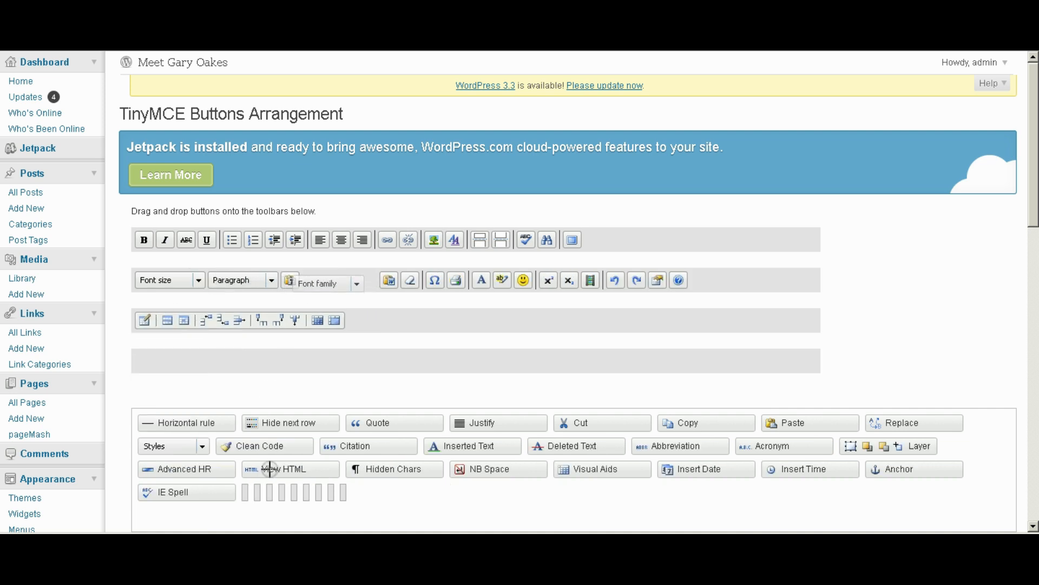
left_click_drag(158, 445, 398, 279)
Add Justify, IE Spell and Hide next row to the first toolbar row and save the arrangement.
left_click_drag(478, 422, 431, 242)
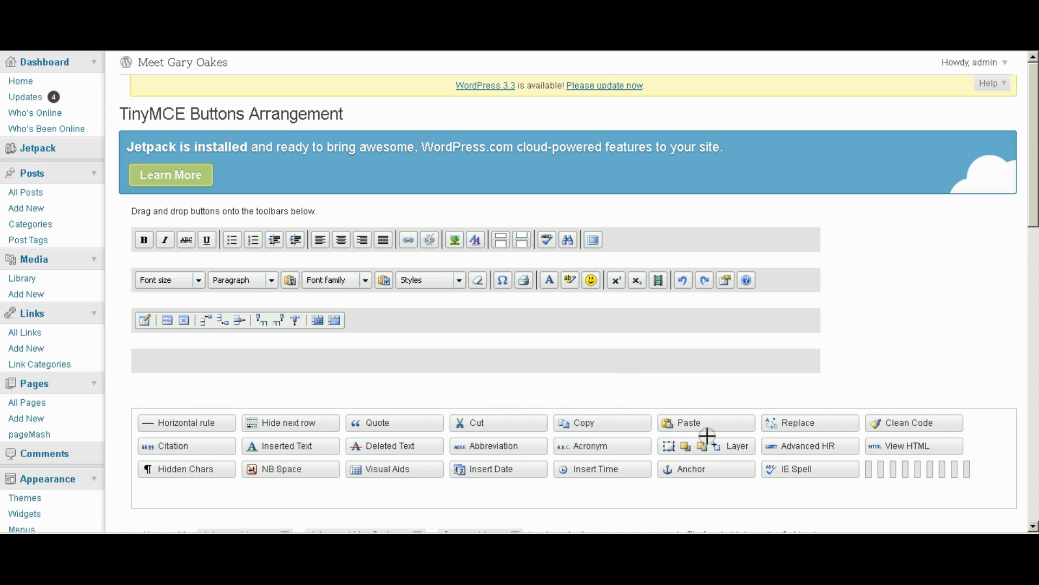
left_click_drag(791, 471, 728, 244)
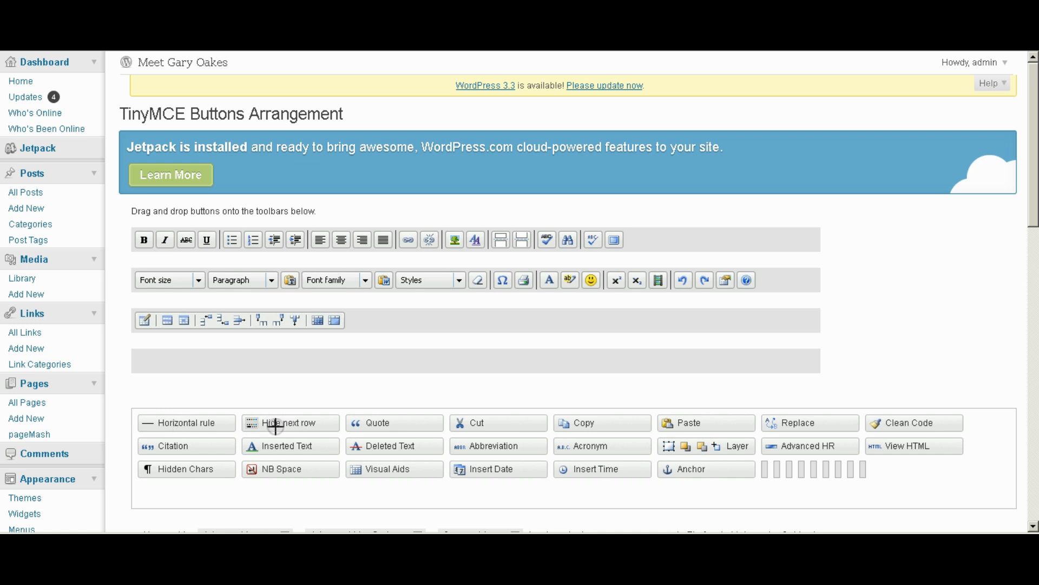
left_click_drag(266, 424, 622, 240)
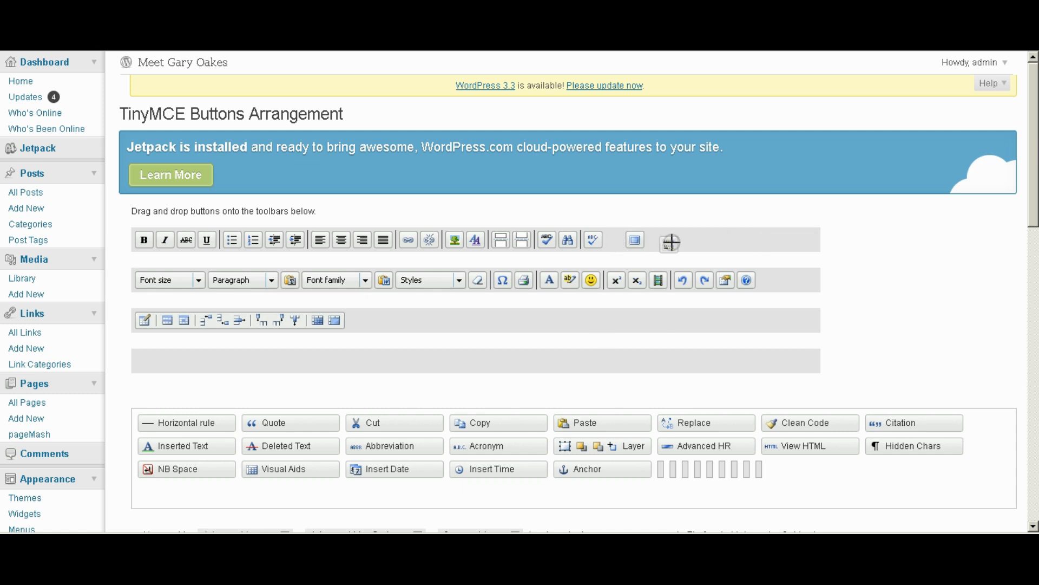
scroll(886, 367, "down", 10)
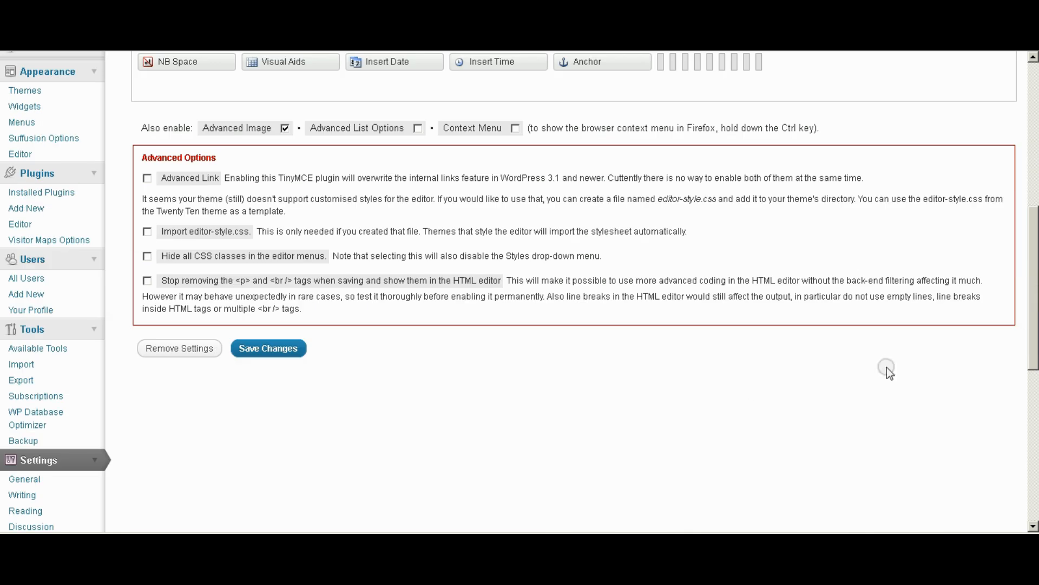
left_click(268, 353)
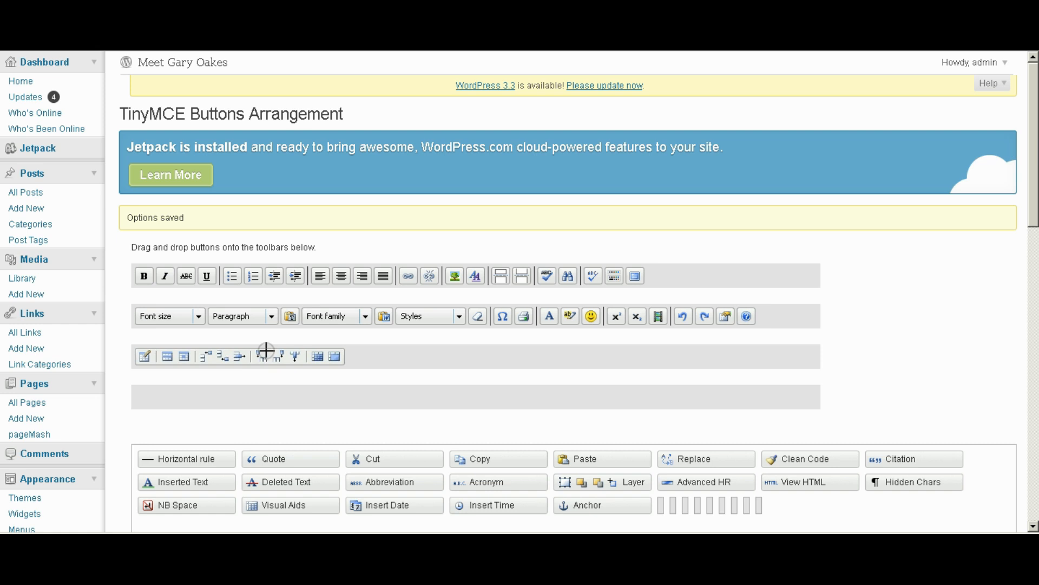
left_click_drag(1033, 147, 1009, 445)
left_click(25, 356)
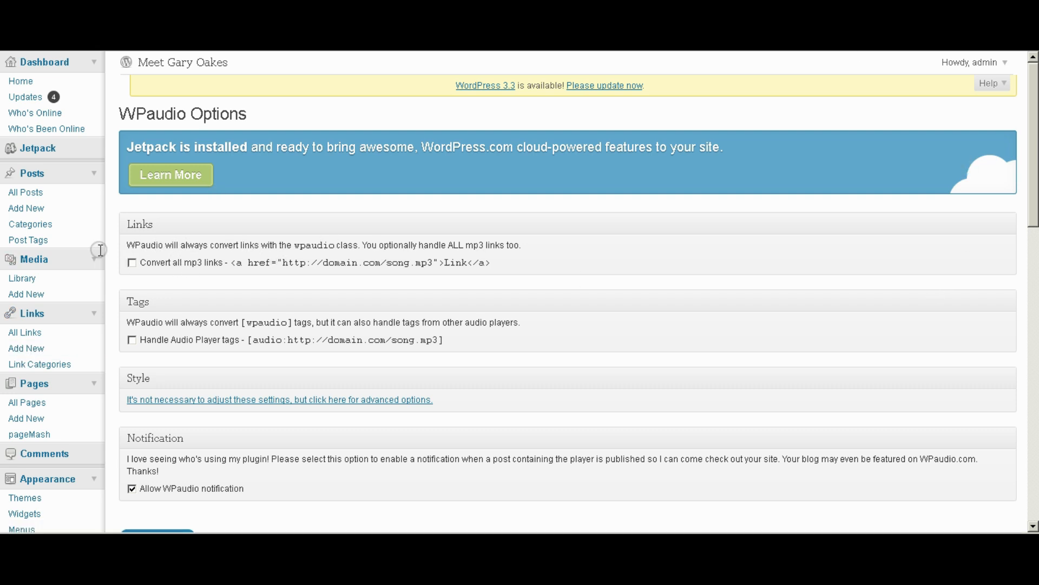
In WPaudio, enable converting all mp3 links and turn off the WPaudio notification.
left_click(132, 264)
scroll(577, 328, "down", 3)
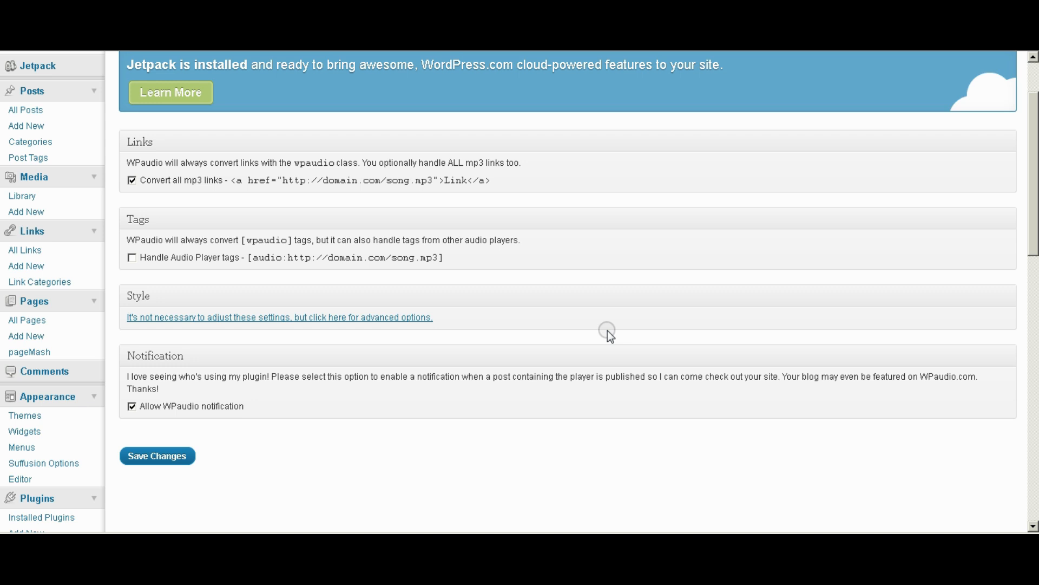
scroll(526, 415, "down", 3)
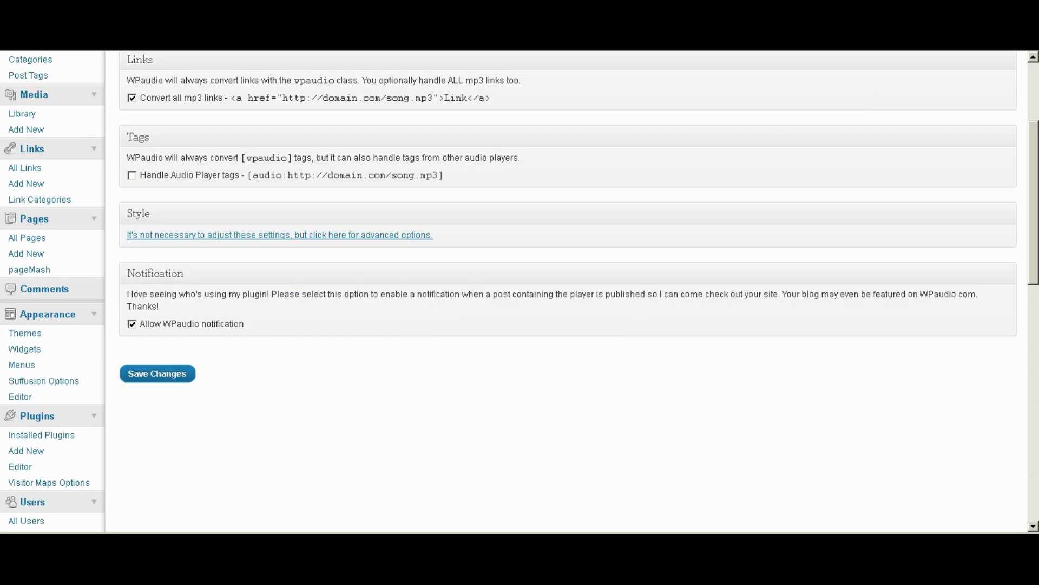
left_click(135, 324)
left_click(155, 376)
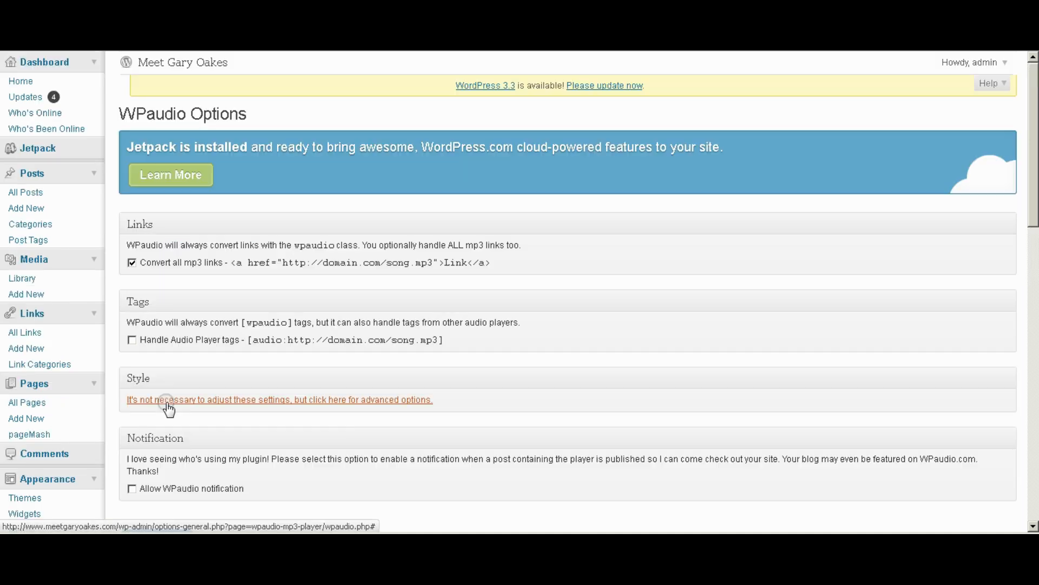
scroll(232, 408, "down", 2)
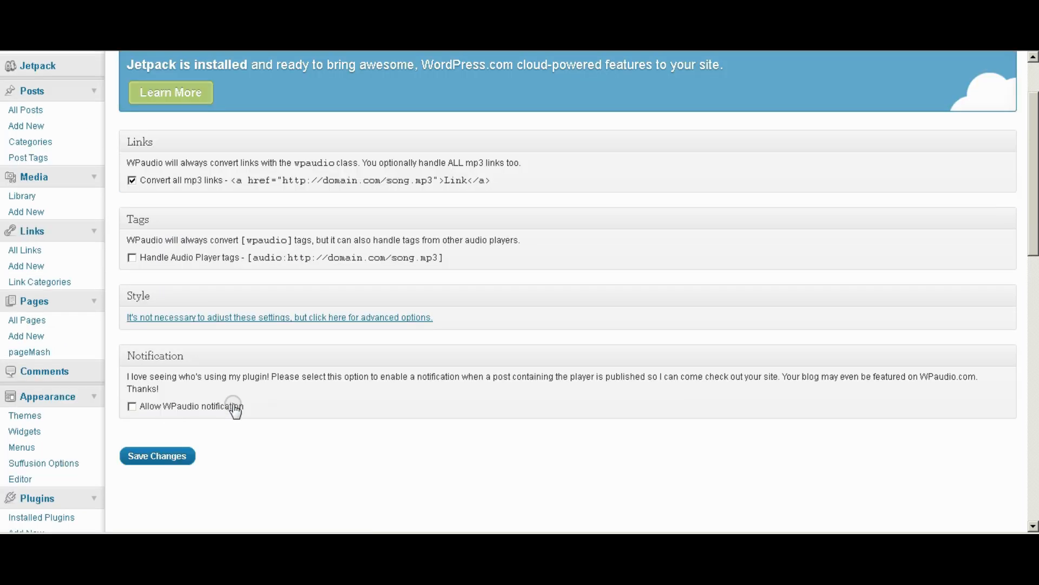
scroll(167, 425, "down", 2)
scroll(269, 417, "down", 5)
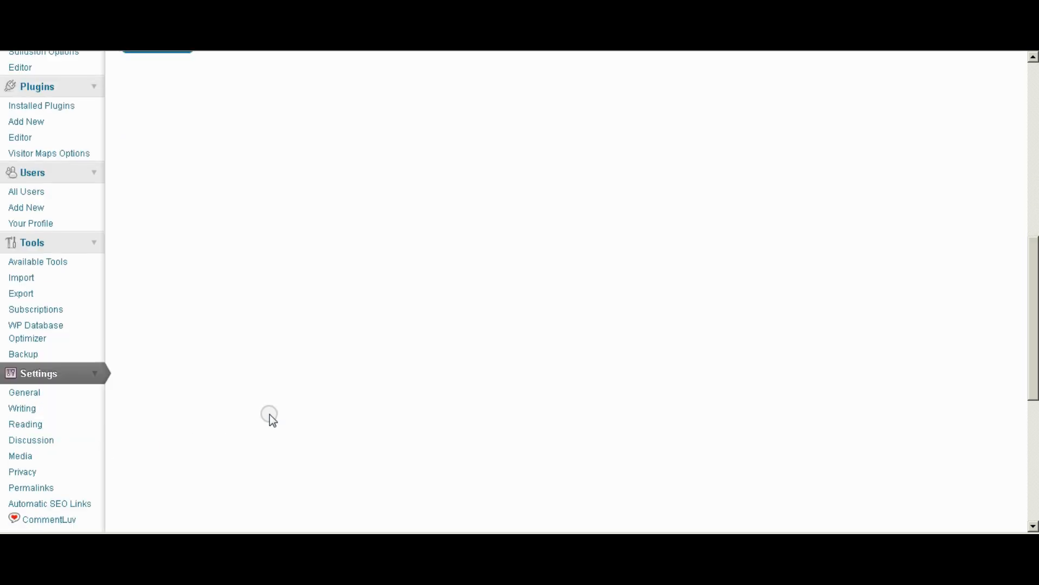
scroll(269, 417, "down", 3)
scroll(381, 403, "down", 3)
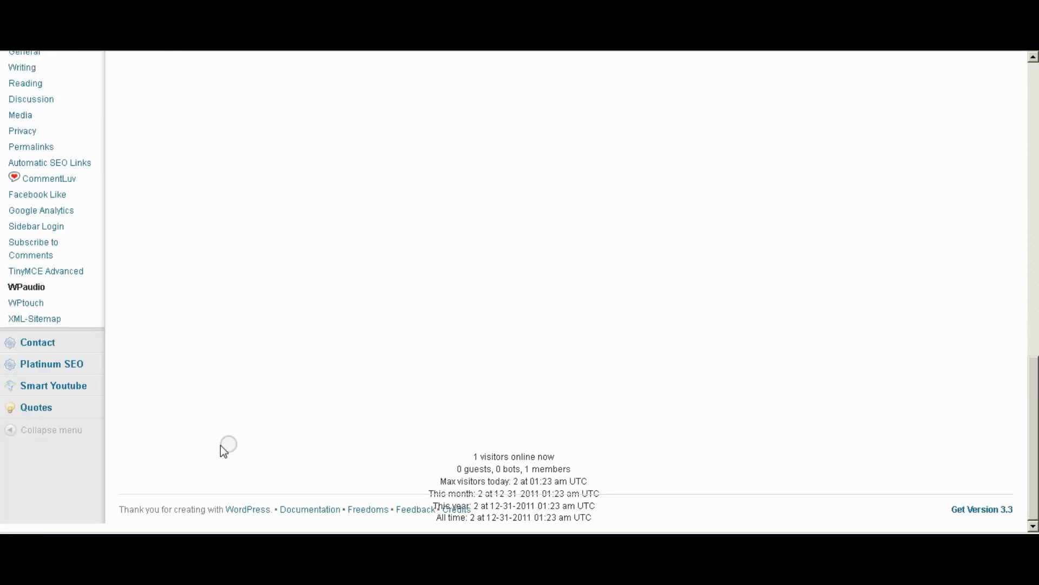
Set WPtouch font justification to Full, save the options, and open XML-Sitemap settings.
left_click(26, 304)
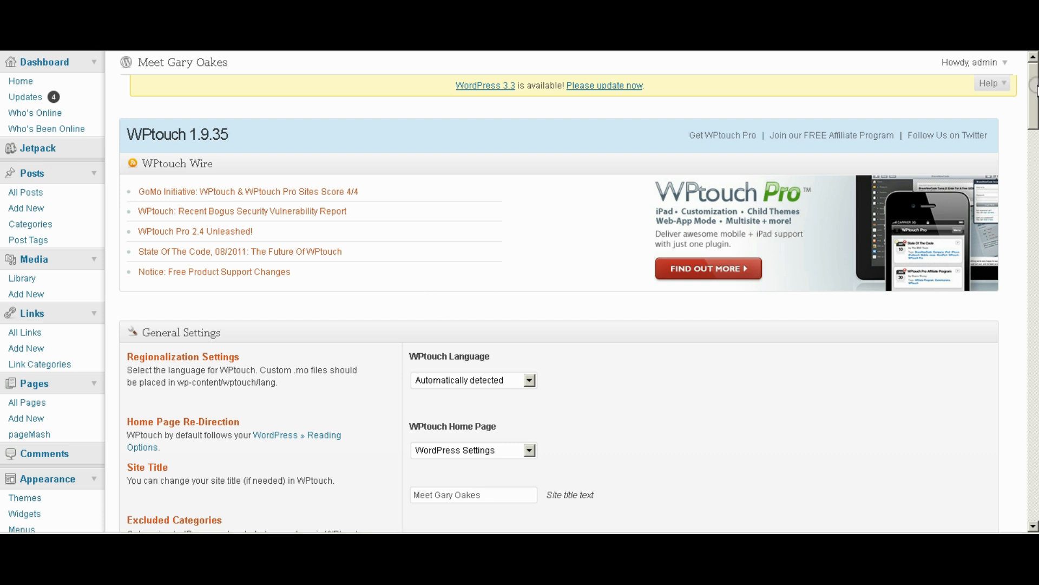
scroll(524, 295, "down", 5)
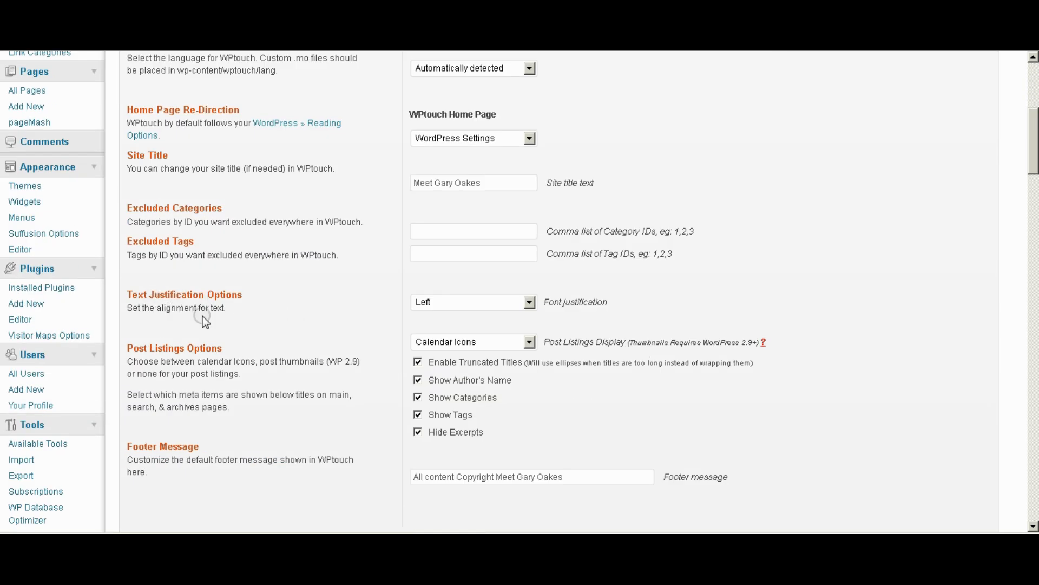
left_click(529, 302)
left_click(425, 332)
left_click_drag(1034, 133, 1034, 468)
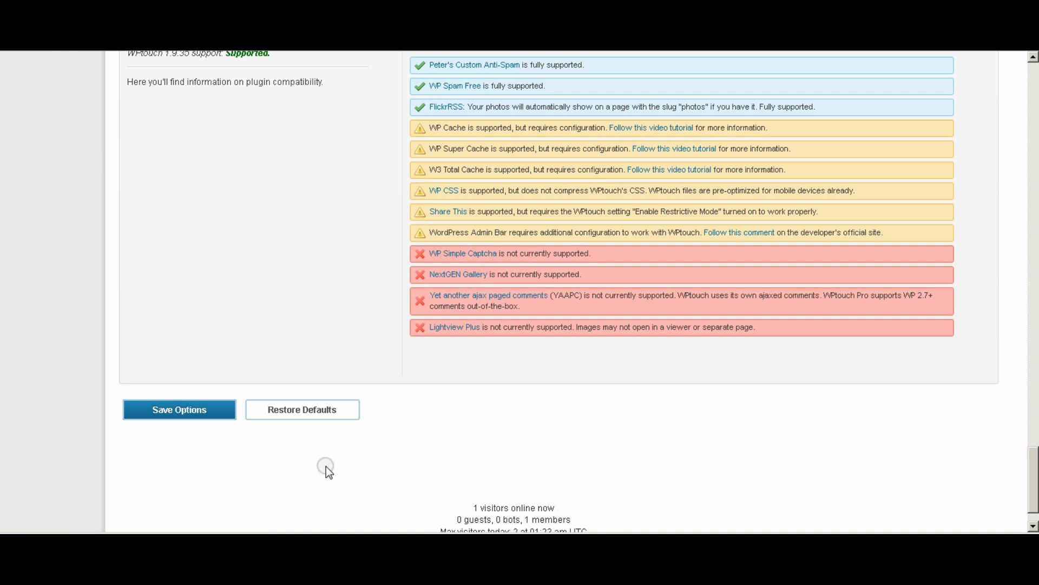
left_click(163, 409)
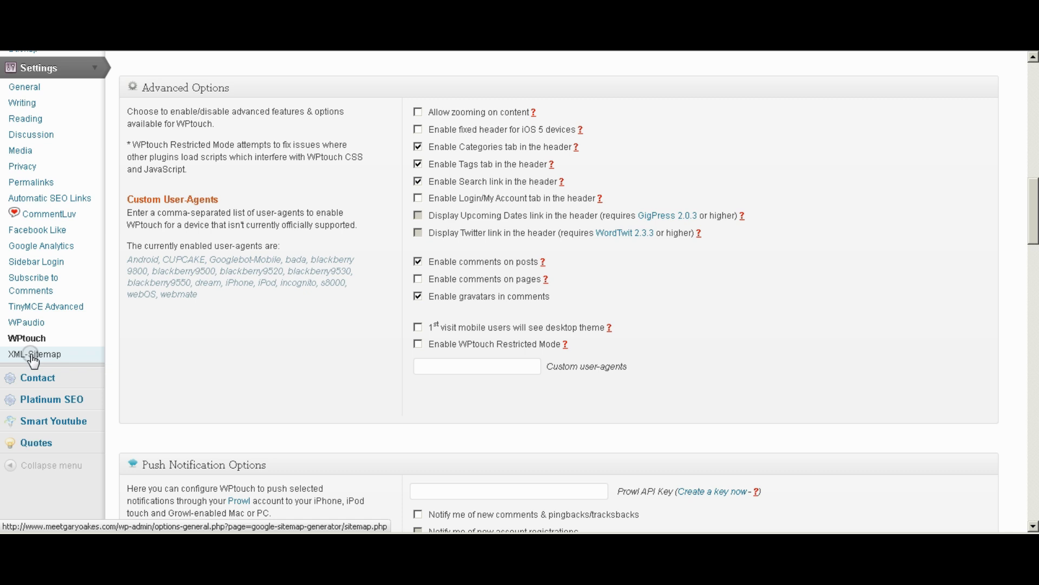
left_click(32, 356)
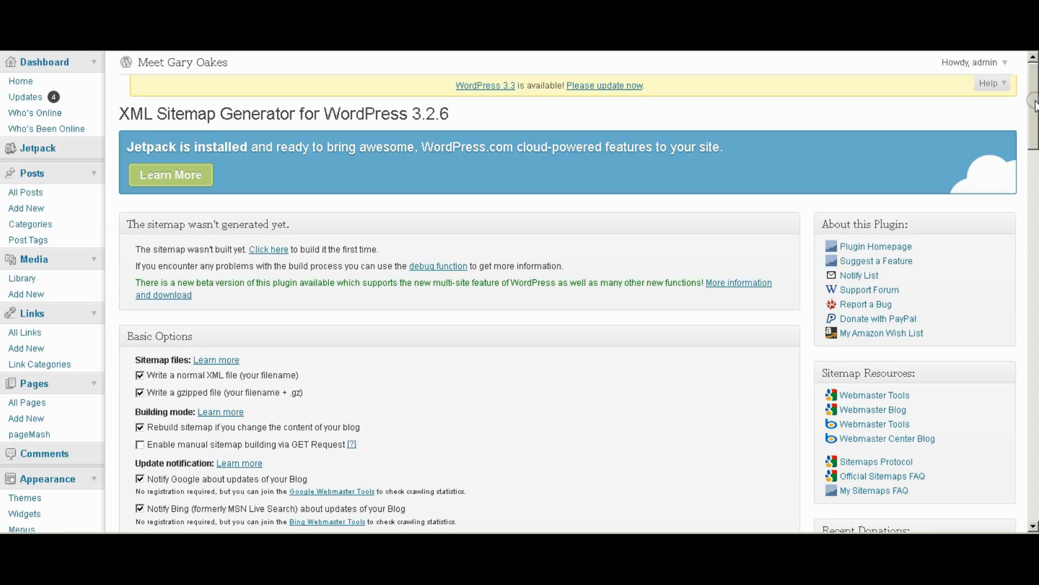
scroll(1034, 120, "down", 4)
left_click_drag(1034, 120, 1034, 255)
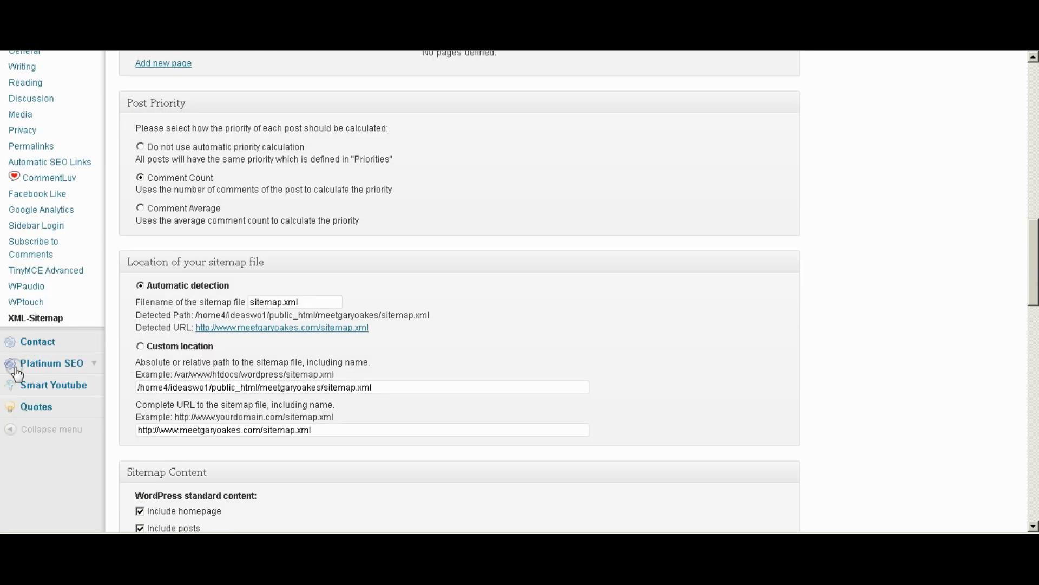
left_click_drag(1036, 287, 1035, 128)
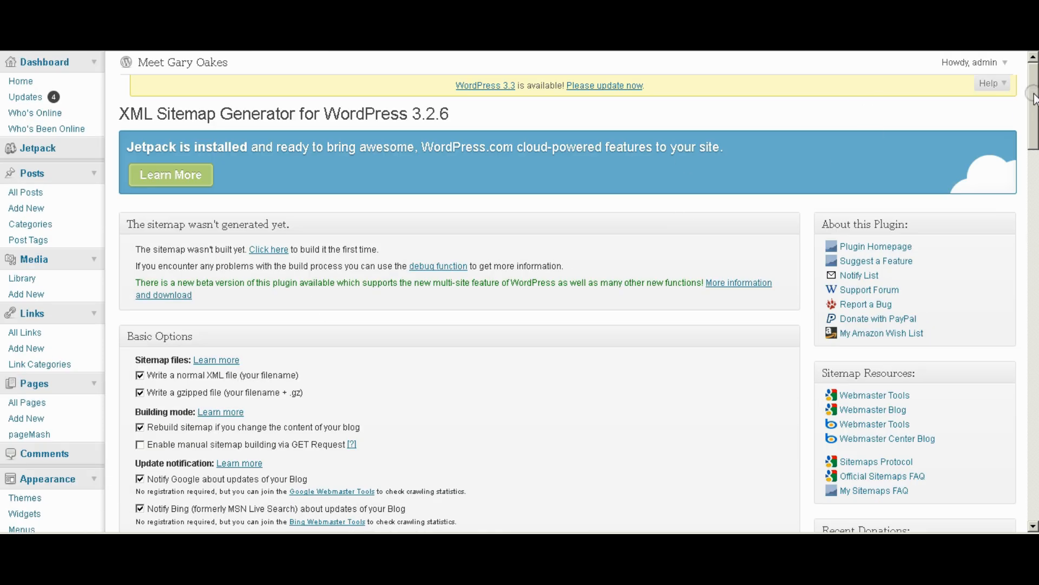
left_click_drag(1035, 98, 1035, 159)
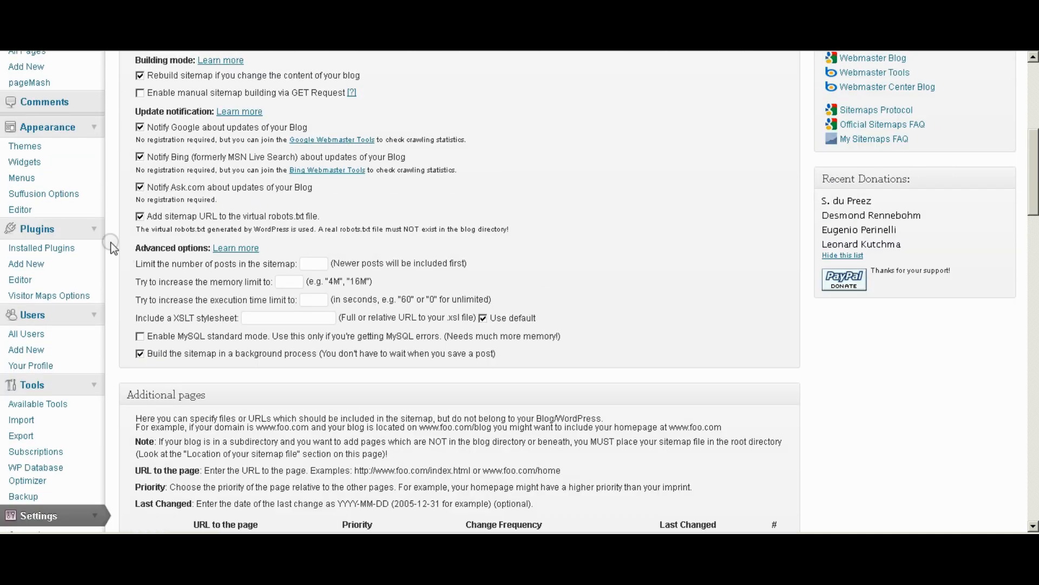
Activate the Akismet plugin from the Installed Plugins list.
left_click(31, 250)
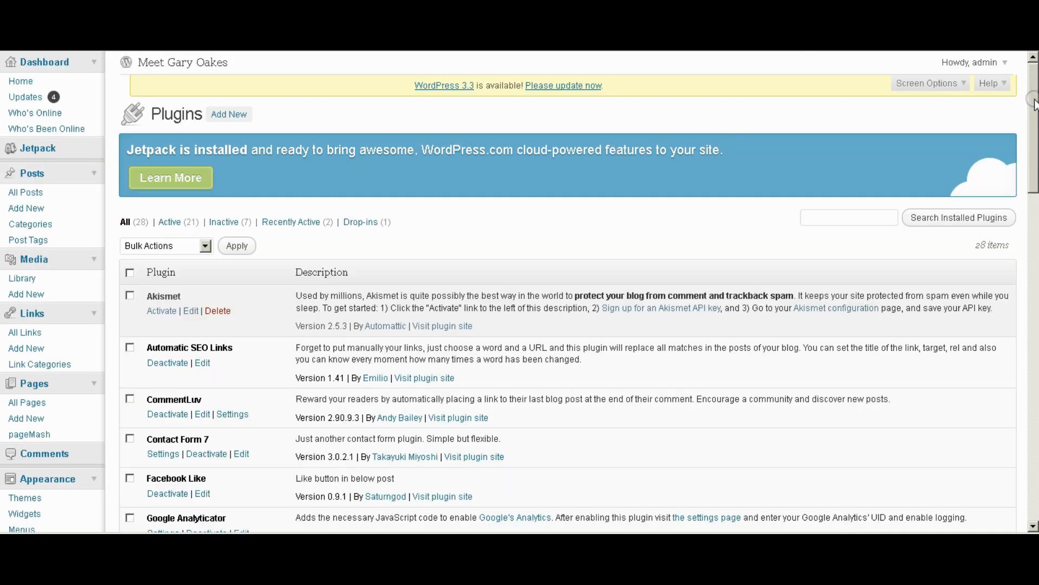
scroll(1033, 124, "down", 2)
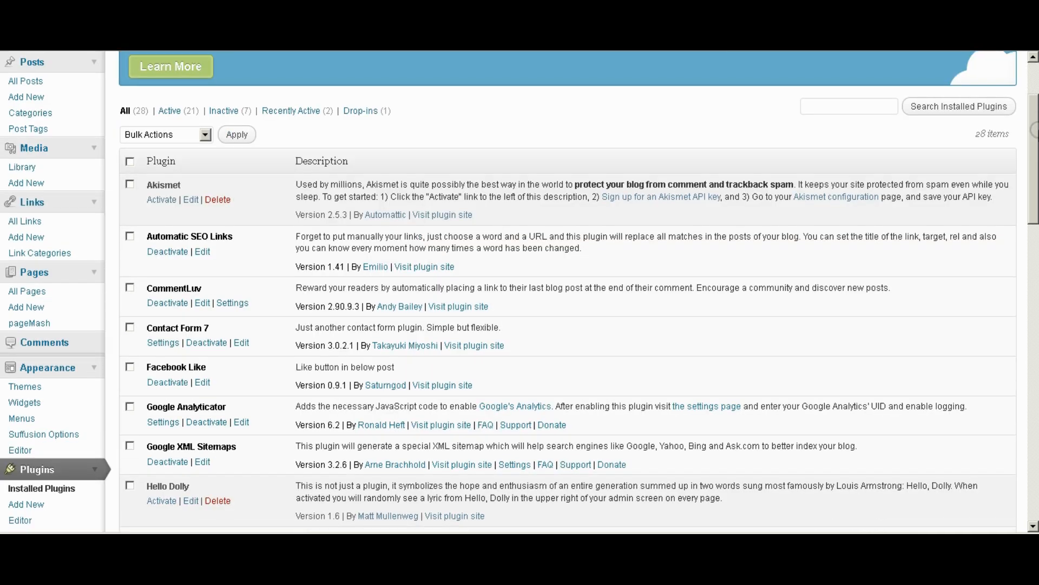
left_click(162, 200)
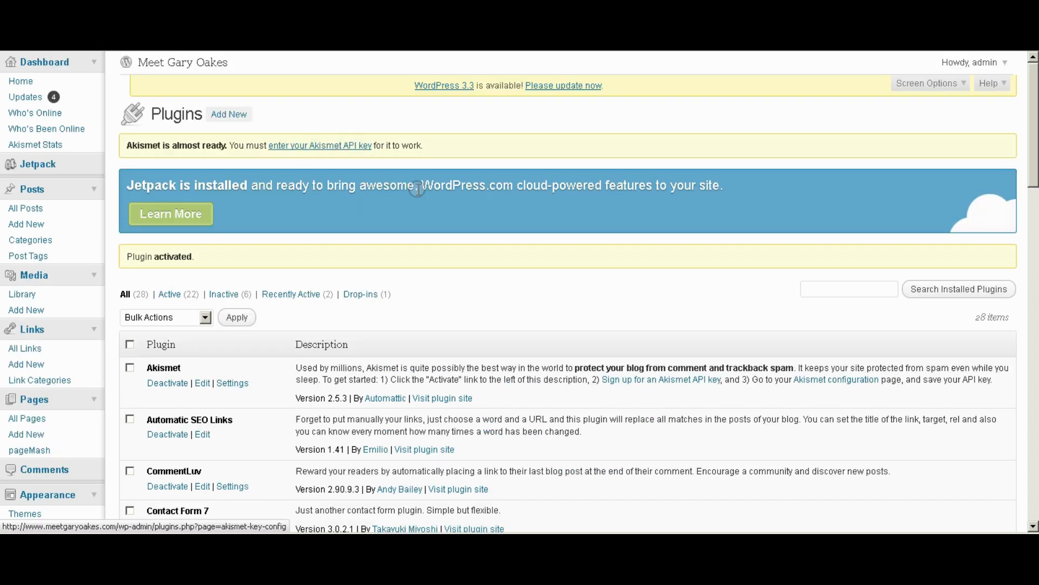
left_click_drag(1033, 114, 1034, 258)
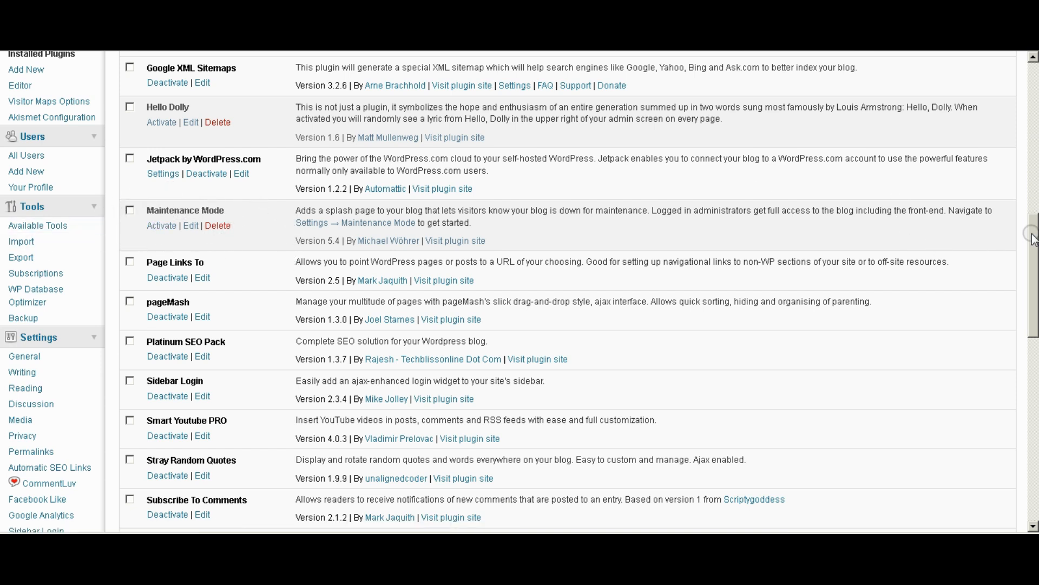
scroll(1034, 238, "up", 1)
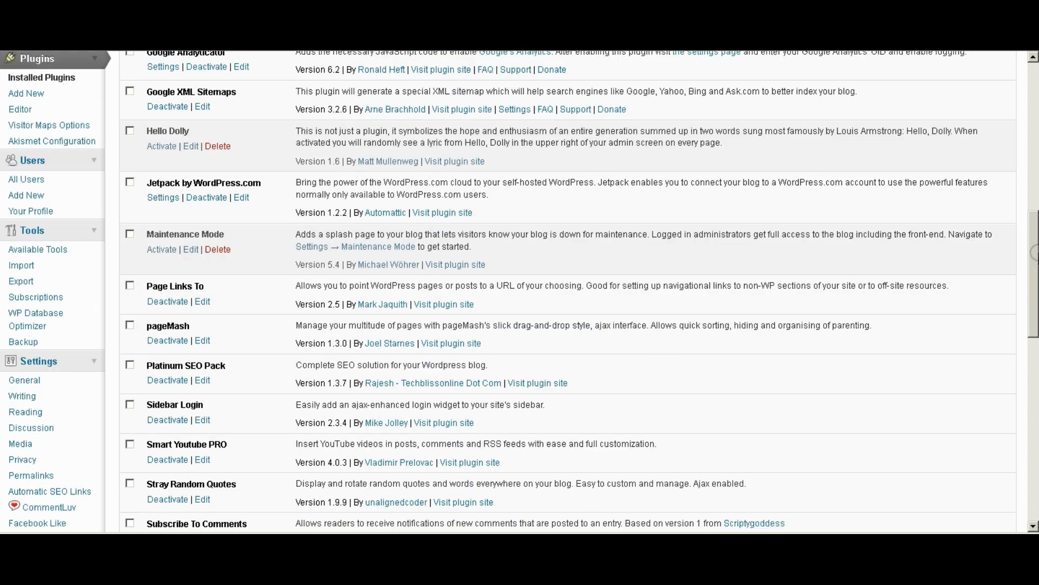
left_click_drag(1034, 252, 1035, 337)
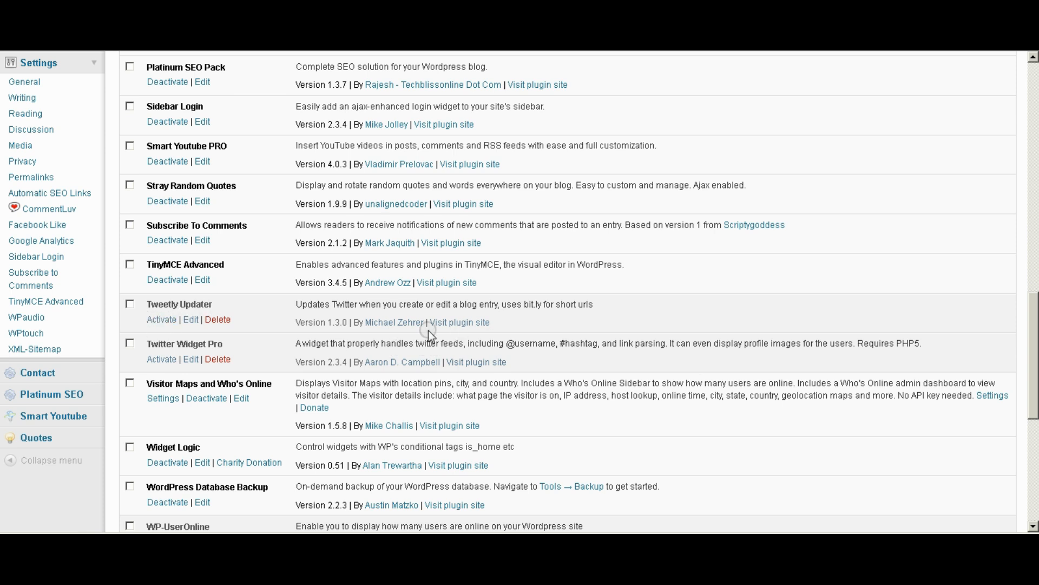
Activate Tweetly Updater and scroll the list to confirm 24 active plugins.
left_click(162, 323)
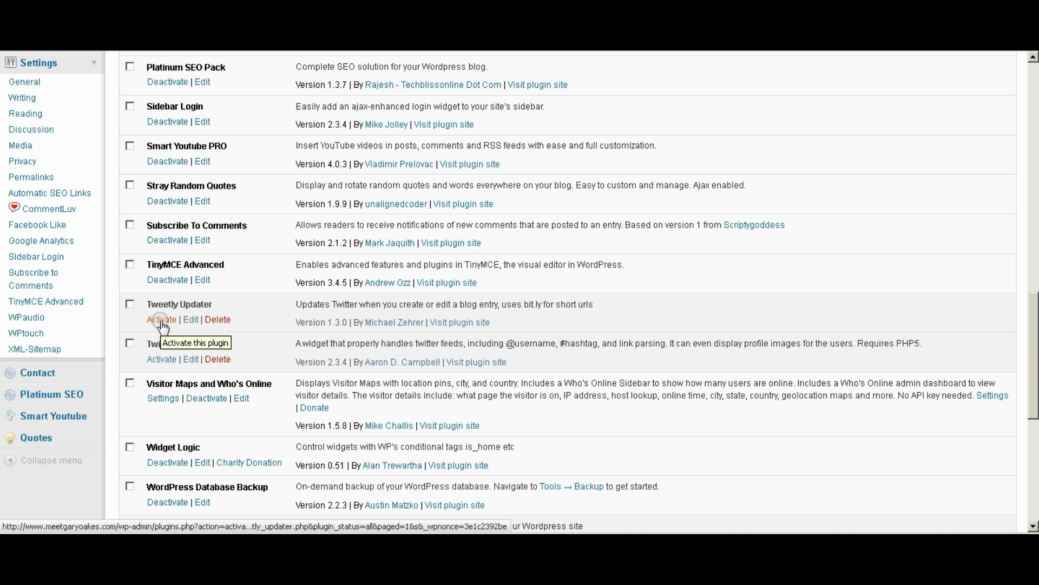
left_click(162, 325)
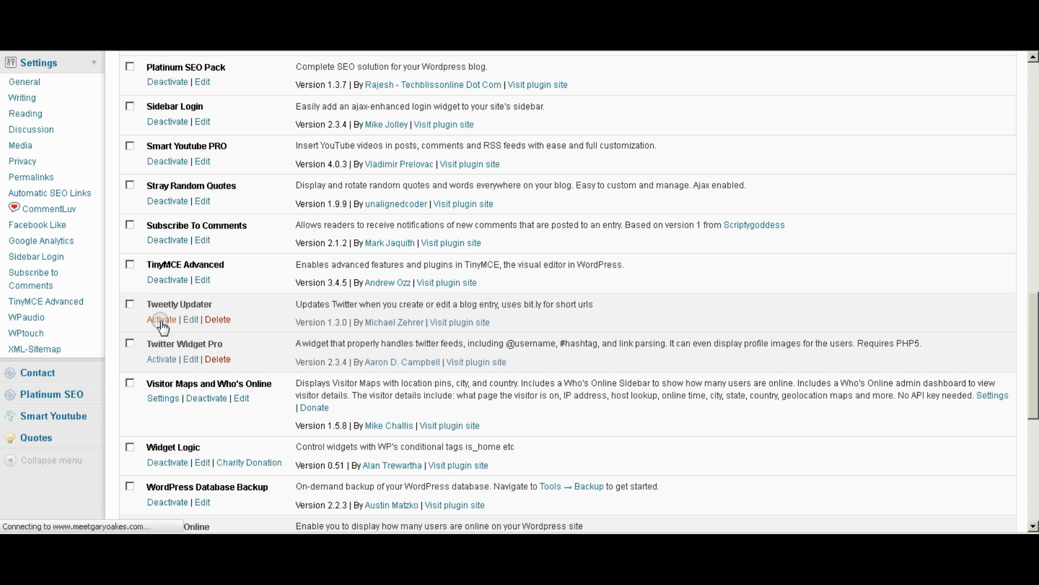
left_click_drag(1034, 164, 1033, 321)
scroll(124, 446, "down", 6)
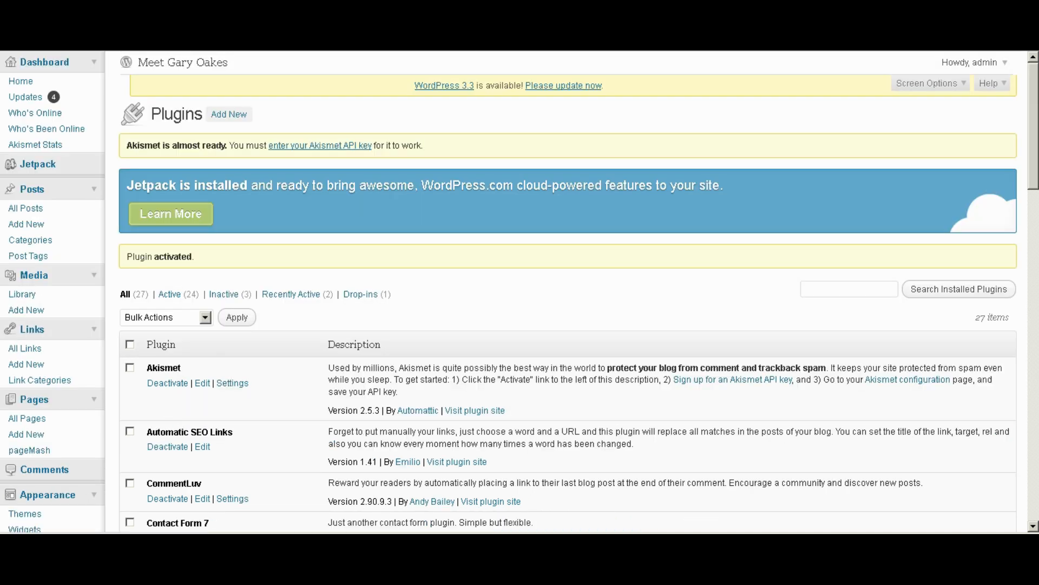
scroll(1034, 259, "down", 10)
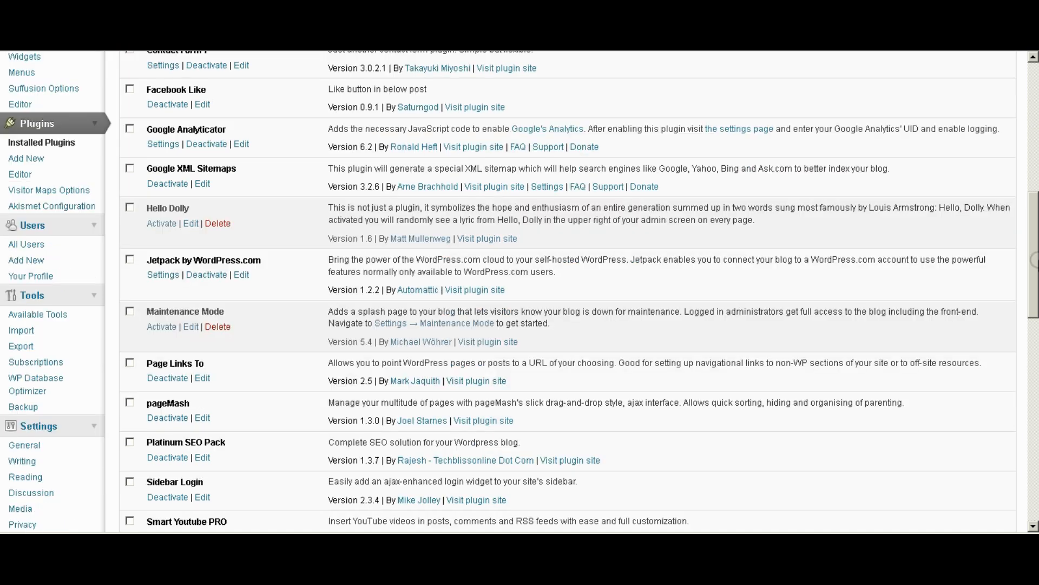
left_click_drag(1033, 258, 1034, 369)
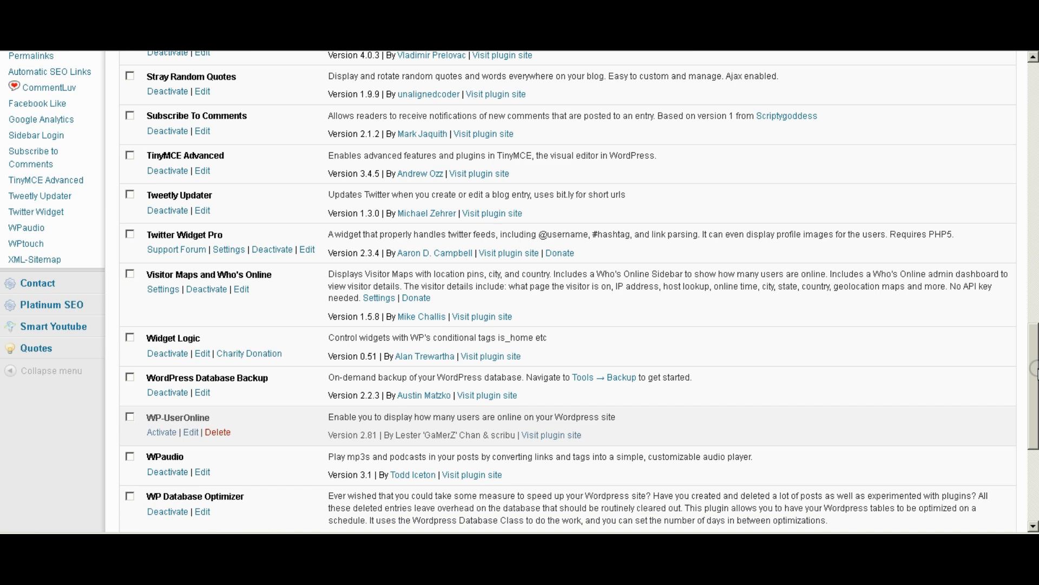
scroll(1034, 367, "up", 4)
scroll(1032, 363, "down", 3)
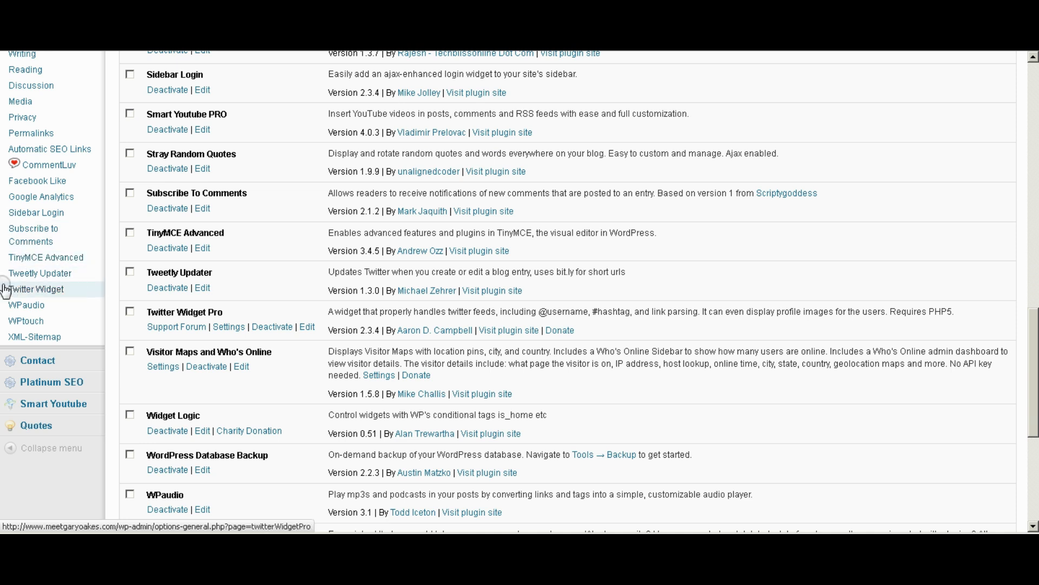
Open the Tweetly Updater options page and select the bit.ly API key field.
left_click(39, 273)
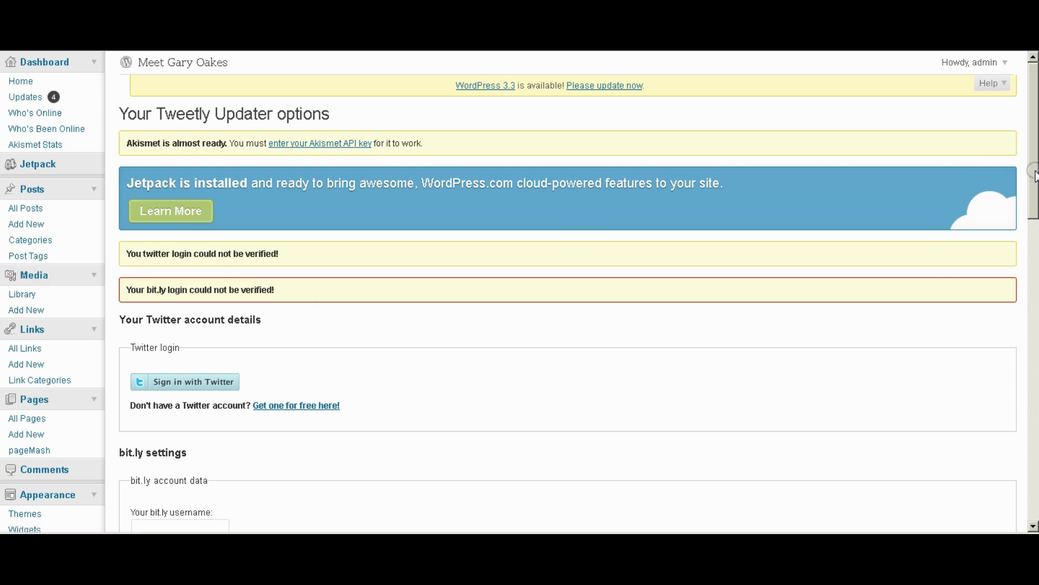
left_click_drag(1034, 175, 1032, 204)
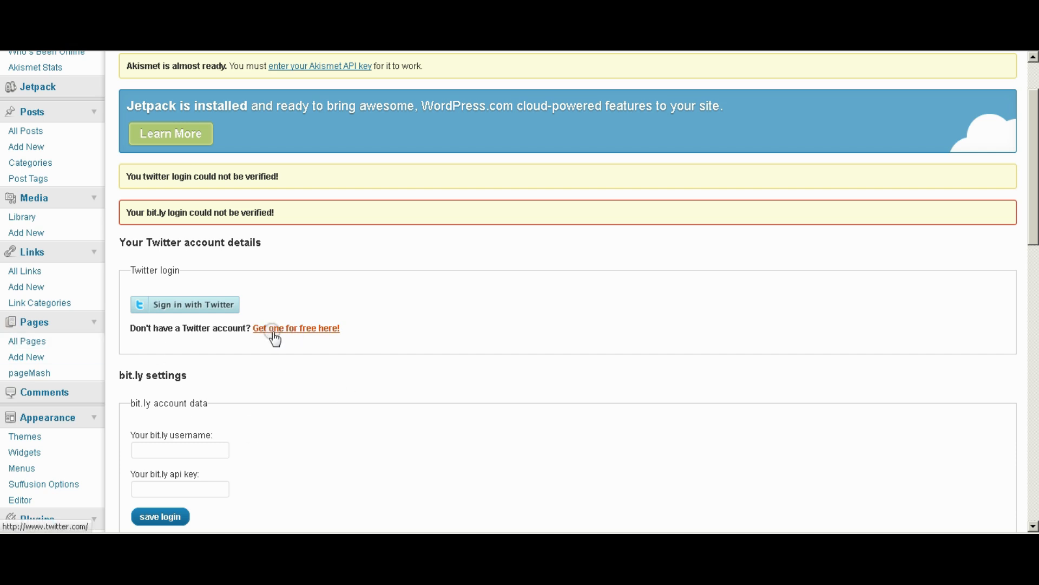
scroll(406, 326, "down", 2)
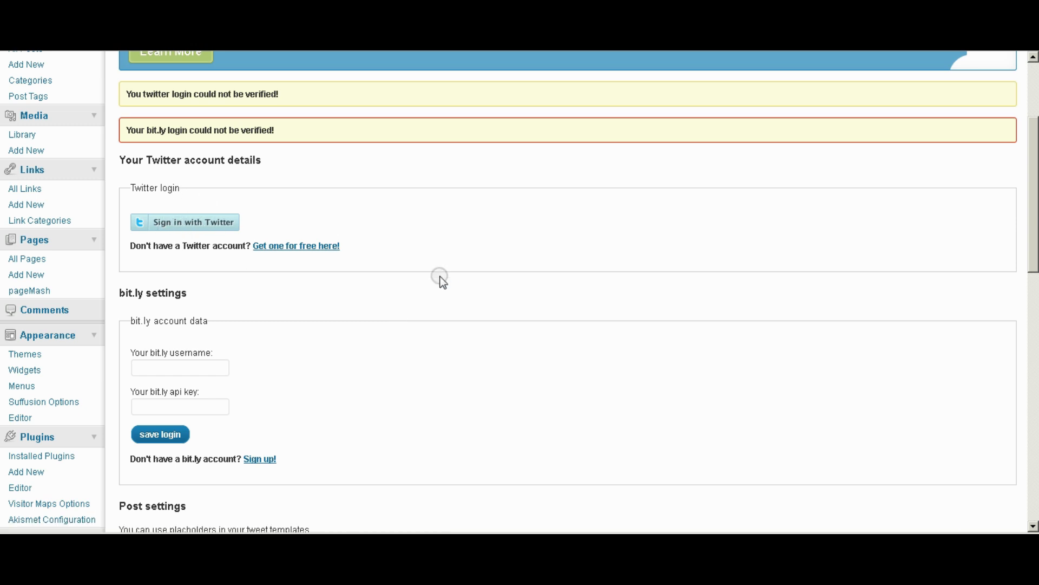
scroll(440, 277, "down", 2)
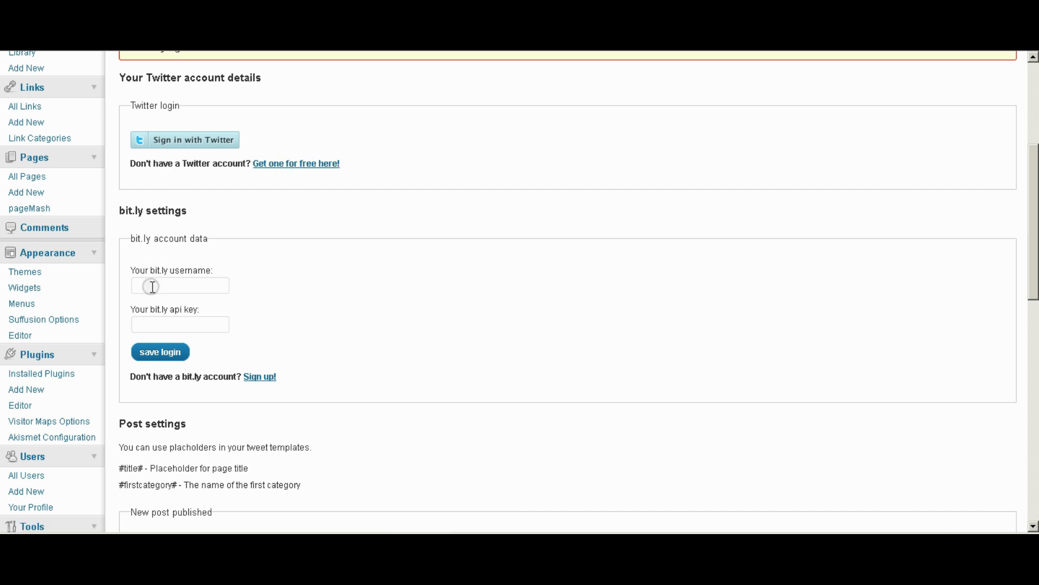
left_click(162, 325)
scroll(380, 306, "down", 3)
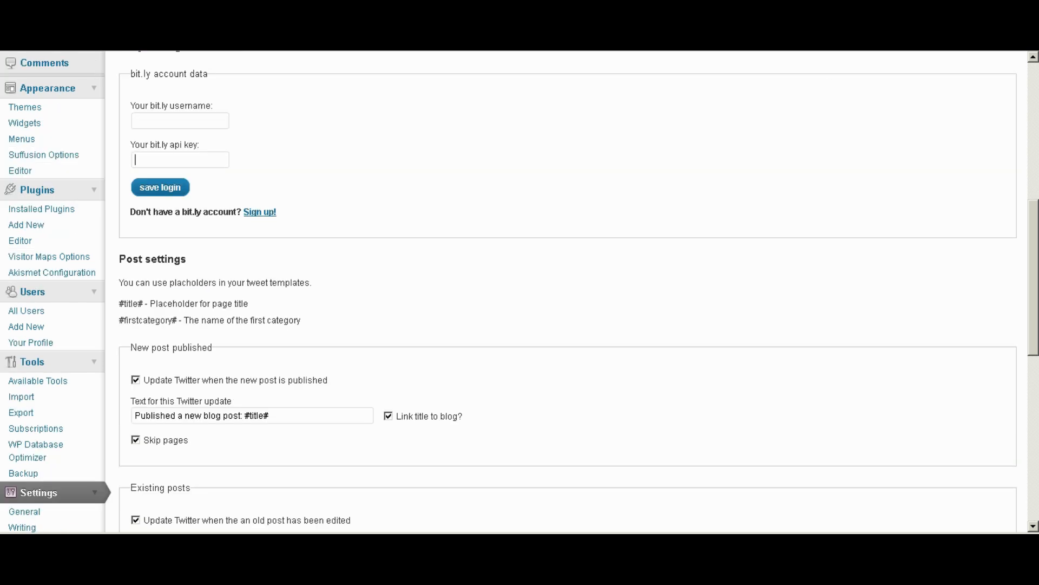
scroll(318, 316, "down", 2)
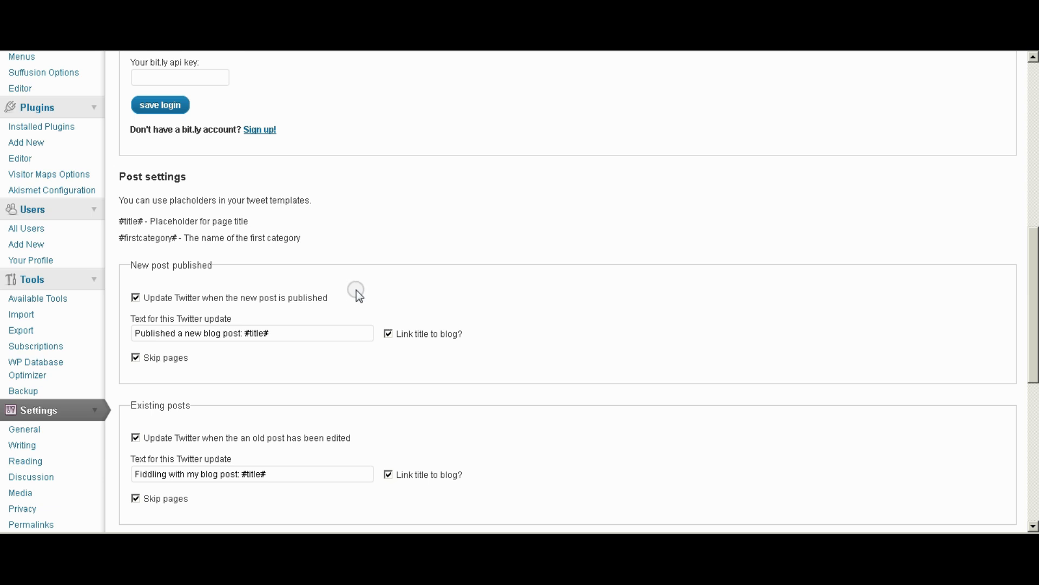
Uncheck Update Twitter, Link title and Skip pages for new posts, then save the post options.
left_click(136, 298)
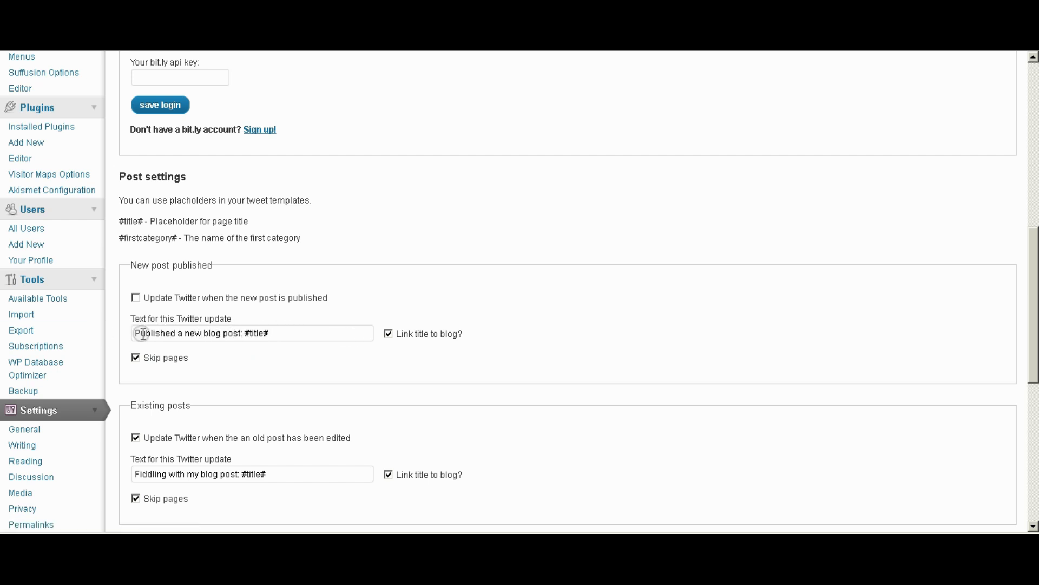
left_click(388, 333)
left_click(136, 357)
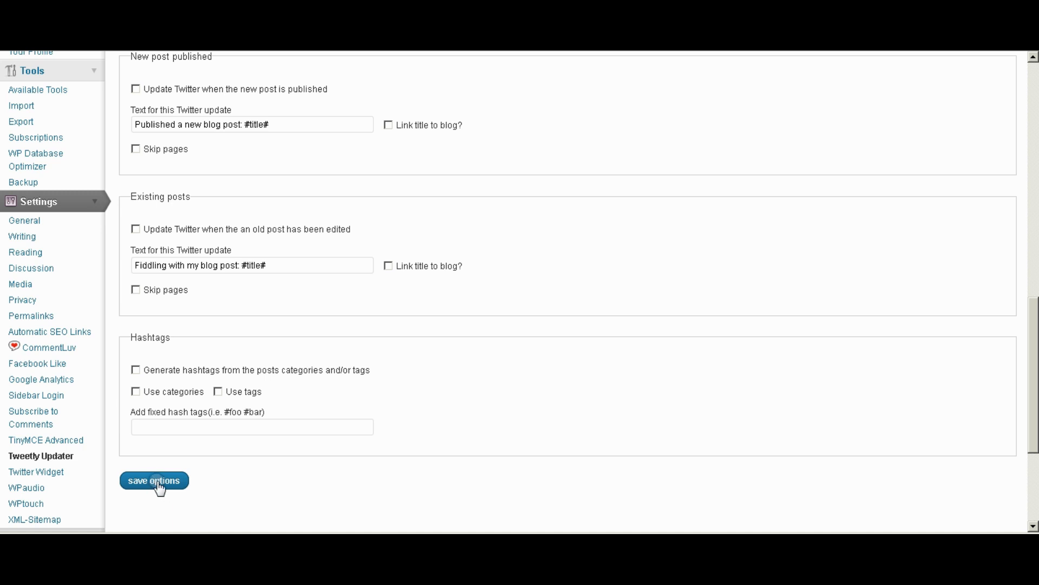
left_click(160, 482)
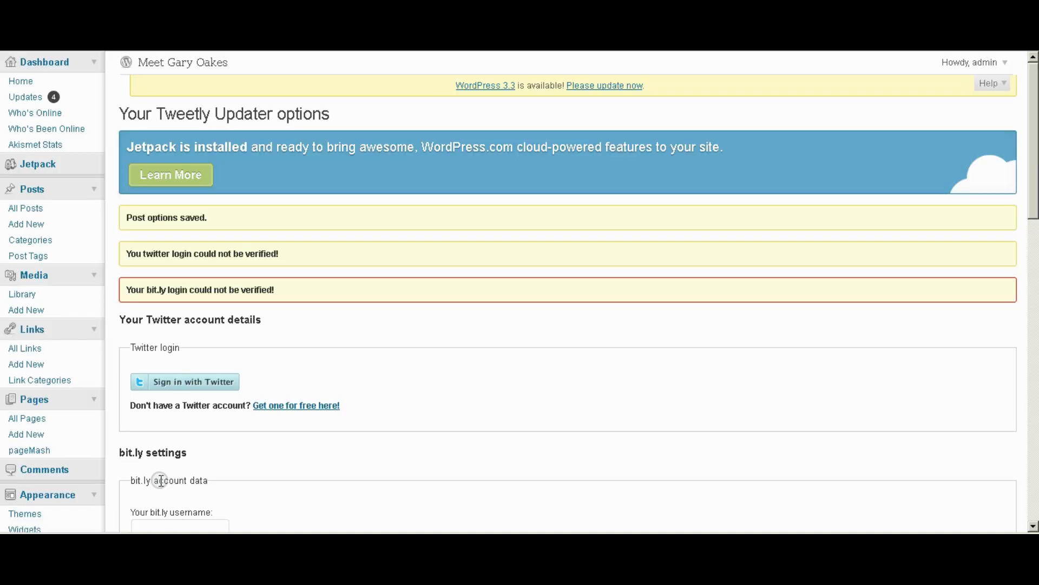
scroll(161, 480, "down", 1)
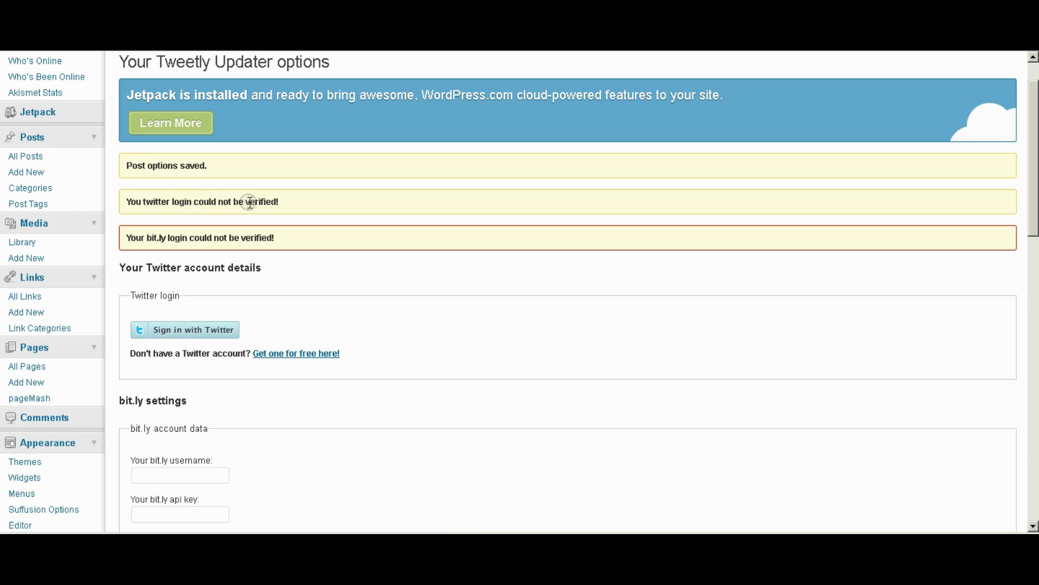
scroll(264, 389, "down", 2)
scroll(276, 375, "down", 2)
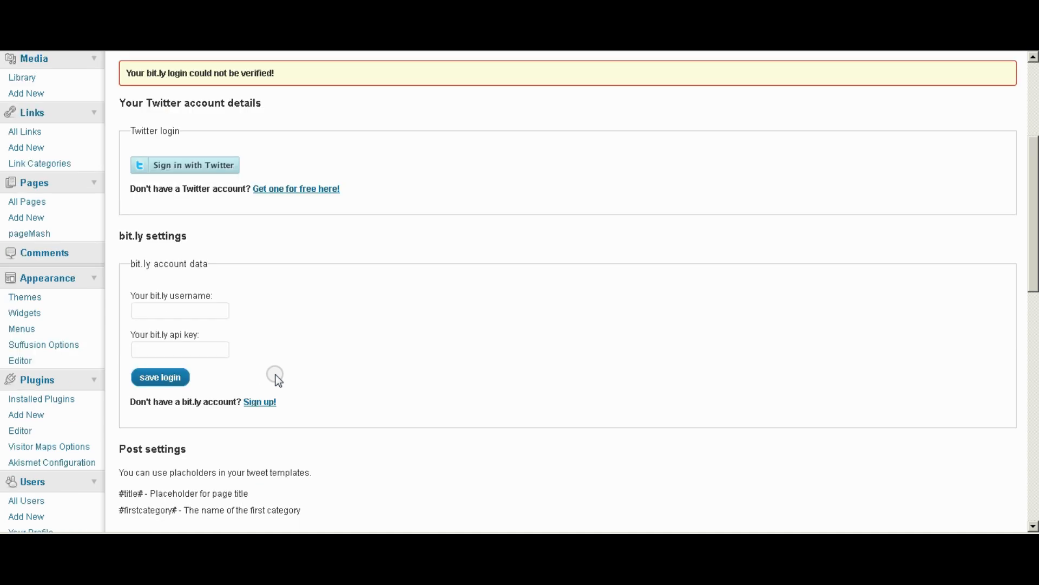
left_click(154, 313)
left_click(150, 350)
key("ctrl+v")
left_click(166, 385)
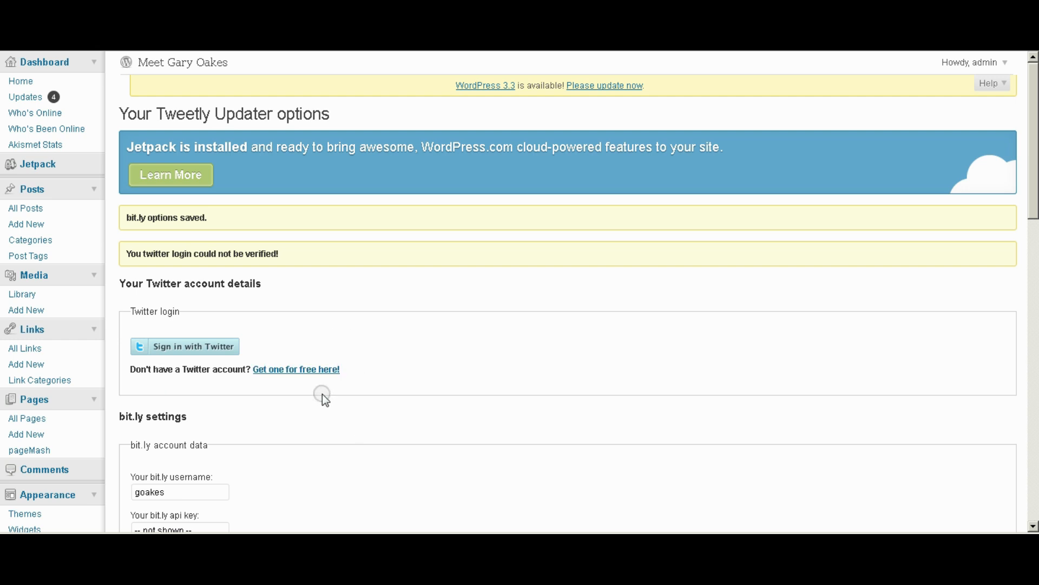
scroll(431, 407, "down", 3)
scroll(163, 193, "down", 3)
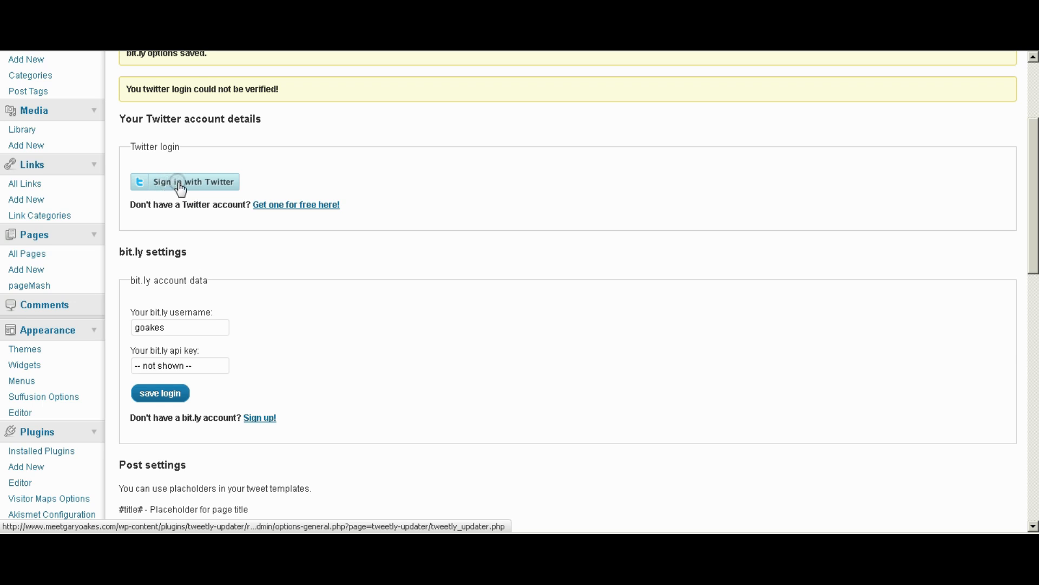
scroll(105, 141, "up", 3)
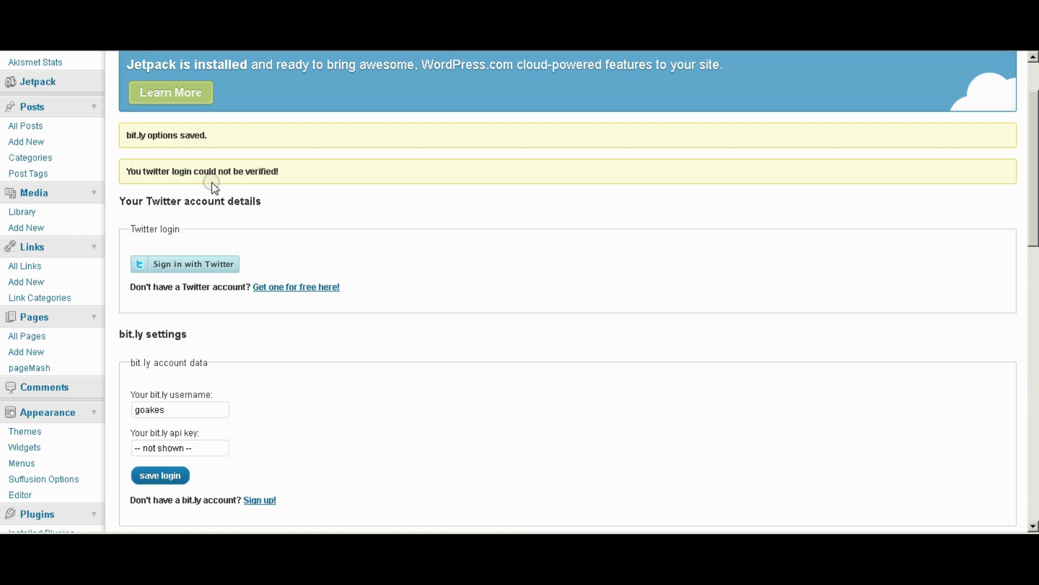
Sign in with Twitter using the account username and password to authorize Tweetly Updater.
left_click(182, 265)
left_click(355, 264)
left_click(327, 267)
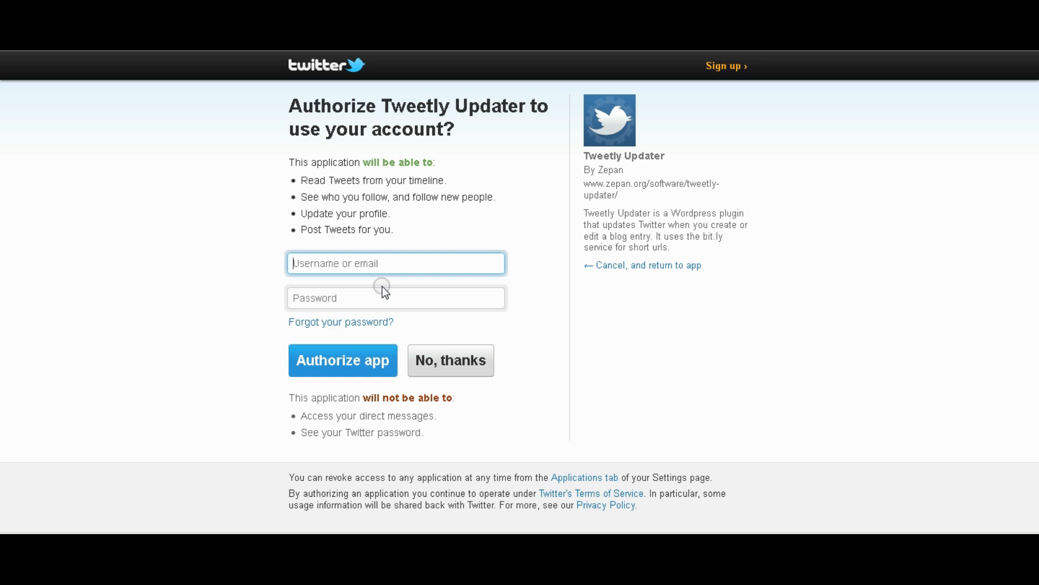
left_click(349, 298)
type("•••••")
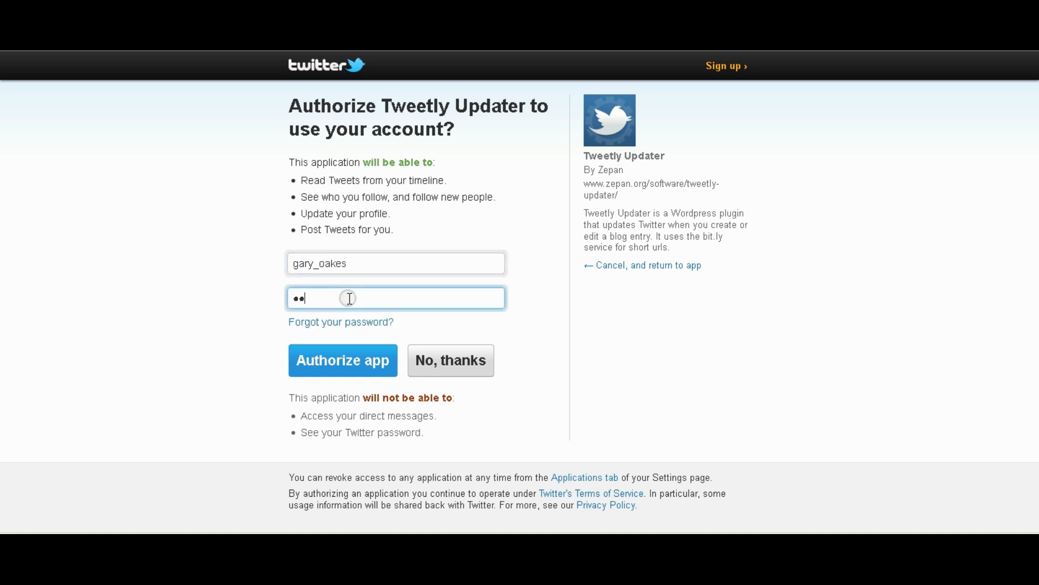
type("•••")
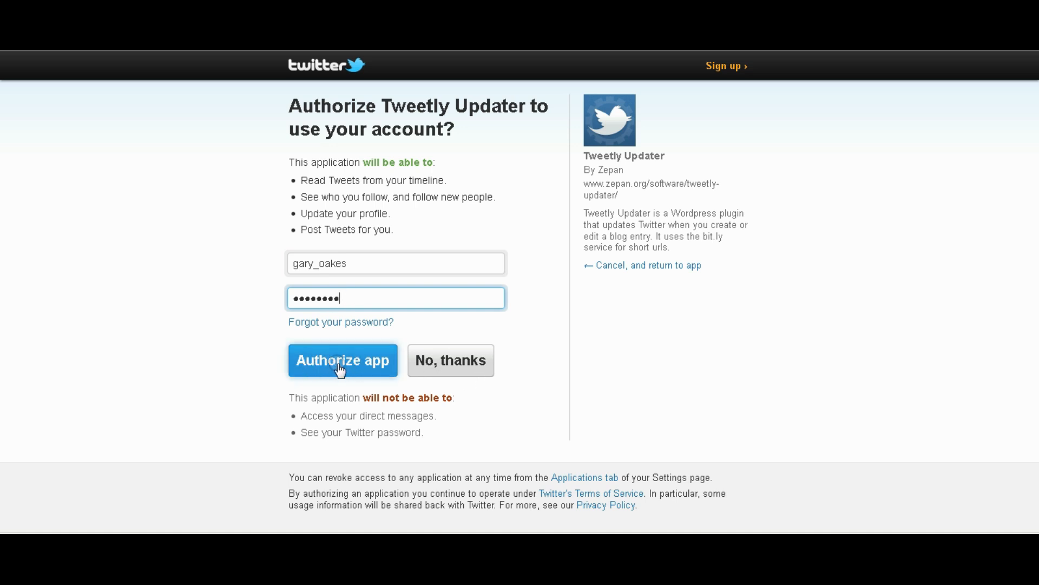
key("Return")
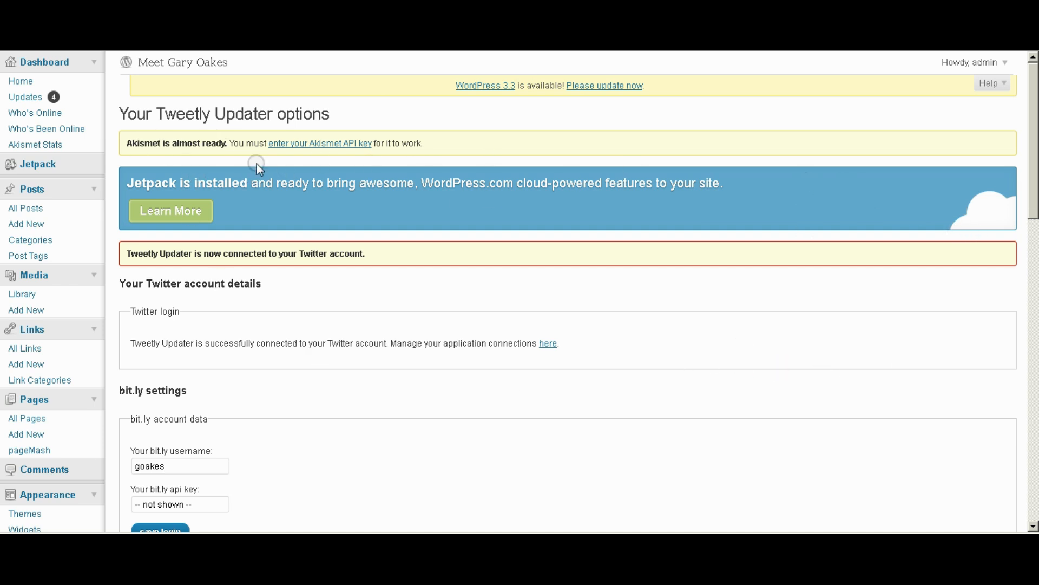
Go to Settings > Twitter Widget and look over the Twitter Widget Pro options.
left_click_drag(1034, 136, 1034, 406)
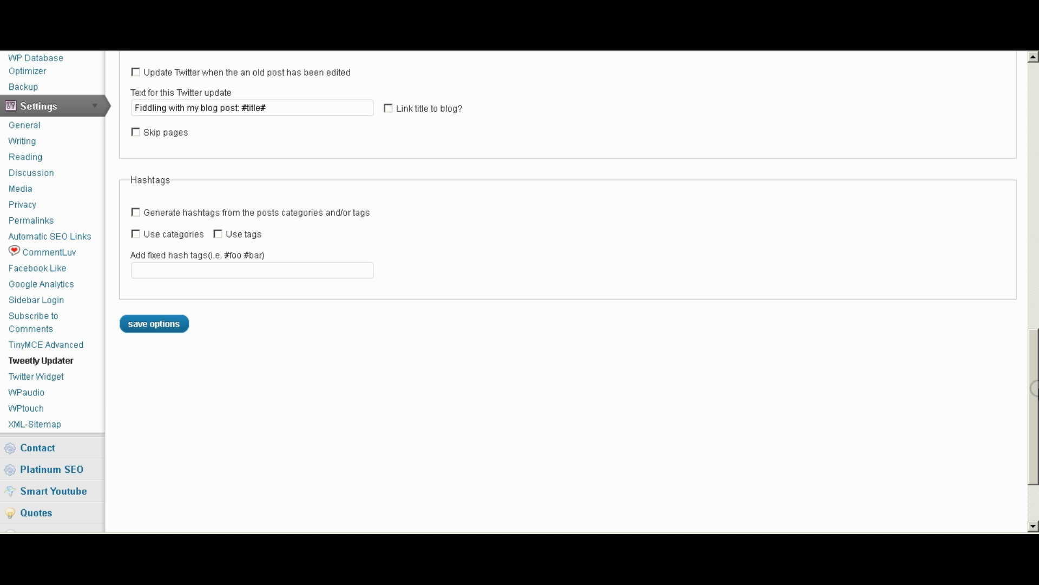
left_click(28, 379)
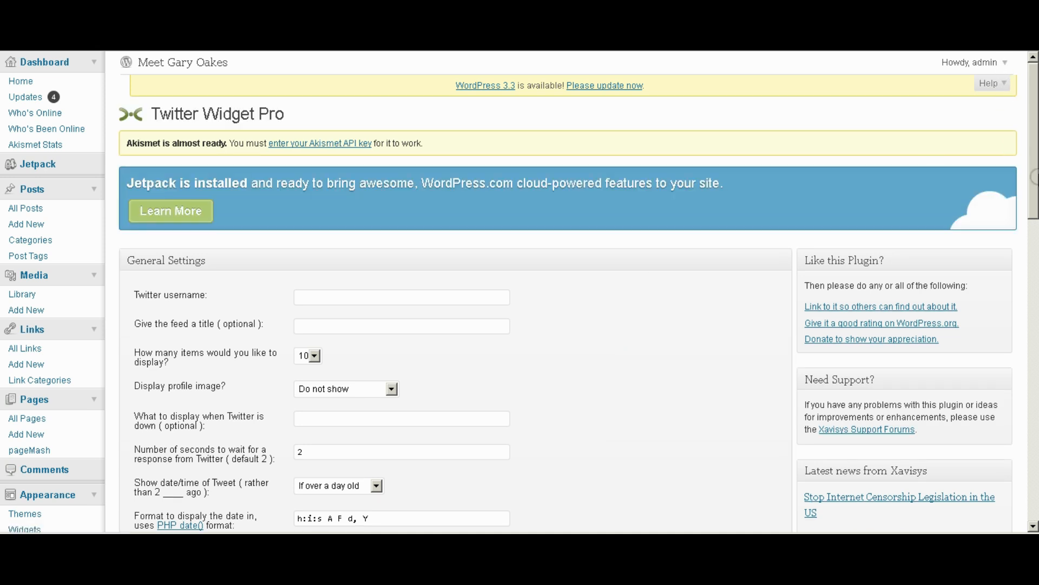
scroll(1034, 143, "down", 6)
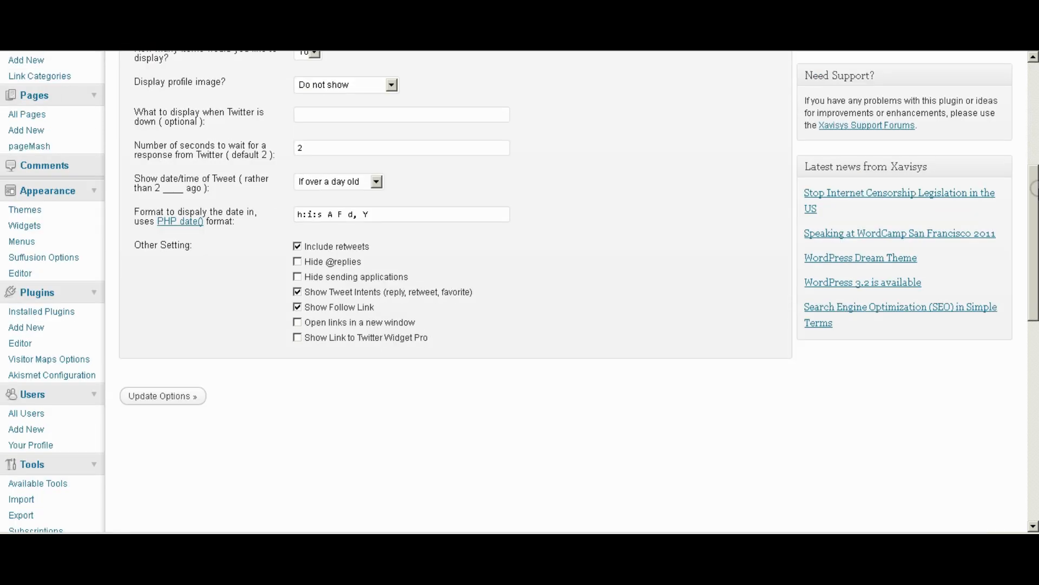
scroll(1033, 143, "up", 3)
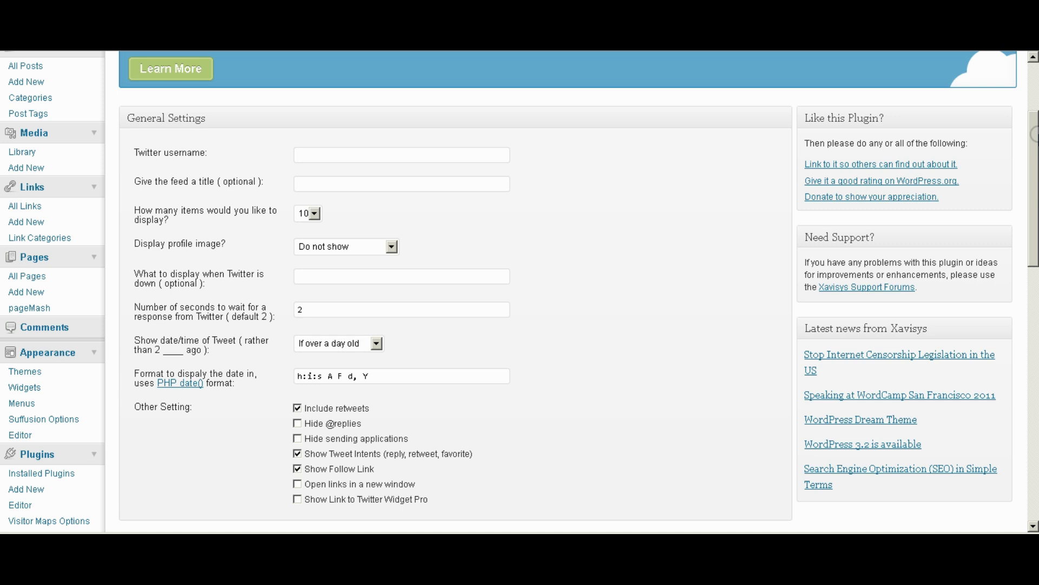
scroll(1034, 143, "up", 2)
mouse_move(1034, 149)
left_mouse_down()
mouse_move(1034, 430)
mouse_move(1034, 136)
left_mouse_up()
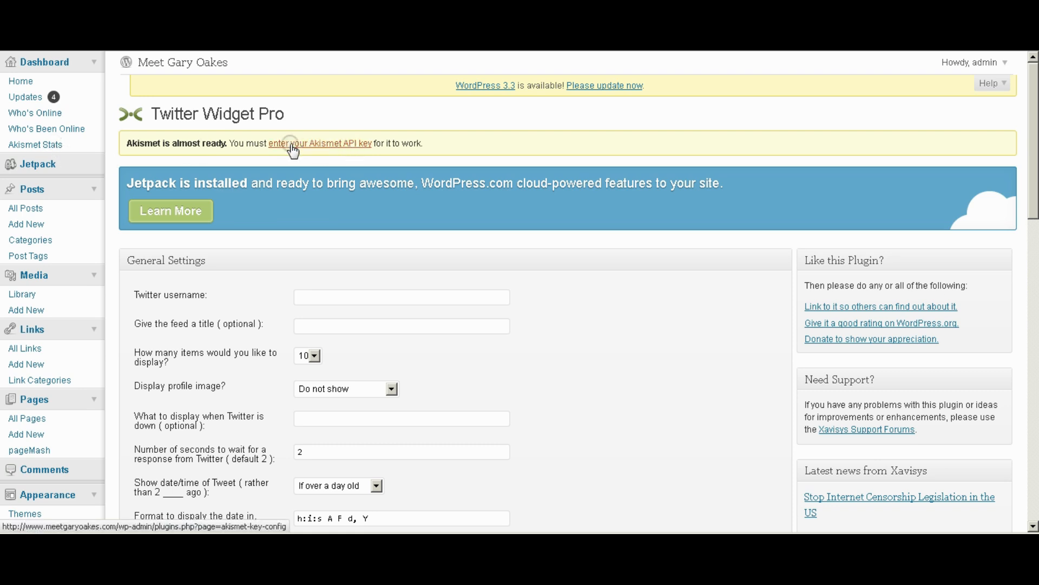
Follow the Akismet API key notice to the Akismet Configuration page, then 'Get your key' on Akismet's site.
left_click(324, 147)
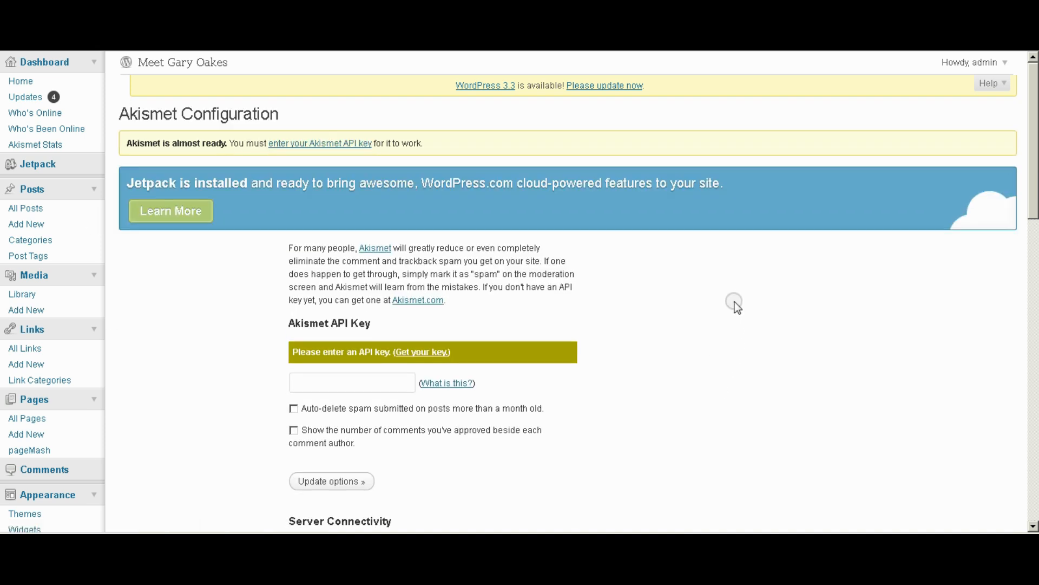
scroll(735, 301, "down", 3)
scroll(742, 300, "down", 3)
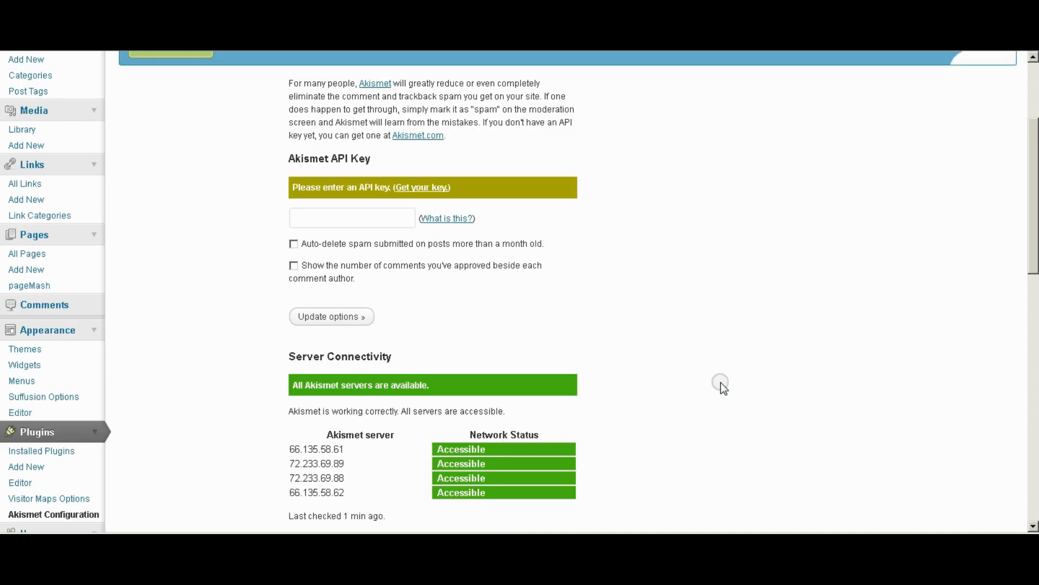
left_click(421, 188)
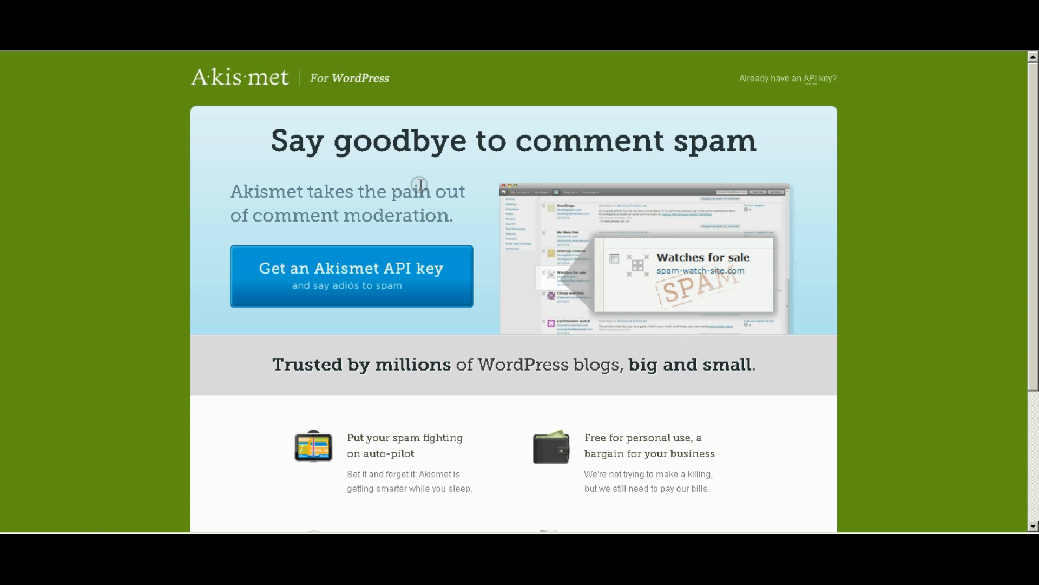
Start a Personal plan Akismet key signup and enter the contact's first and last name.
left_click(356, 273)
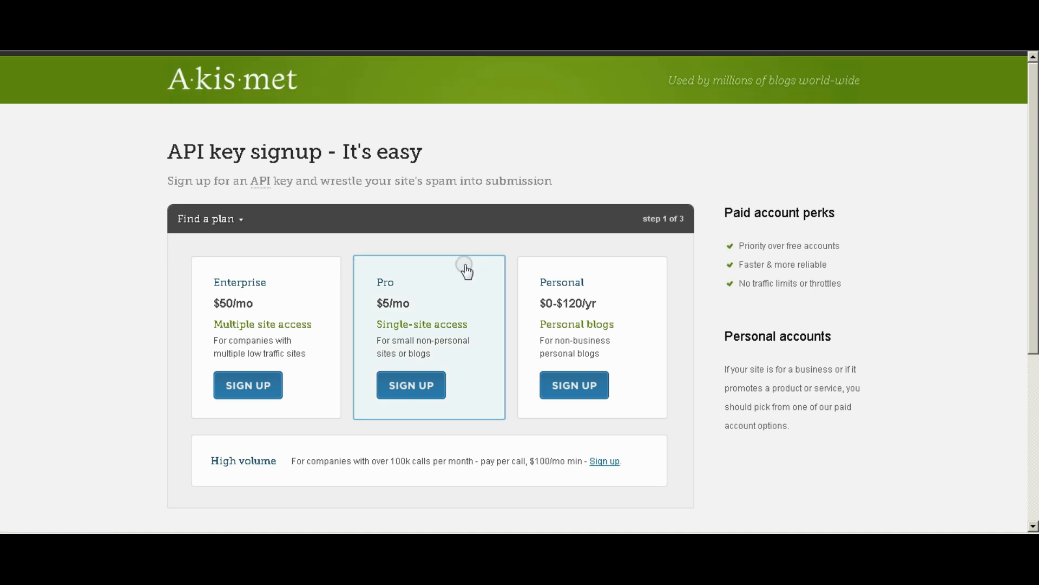
left_click(585, 389)
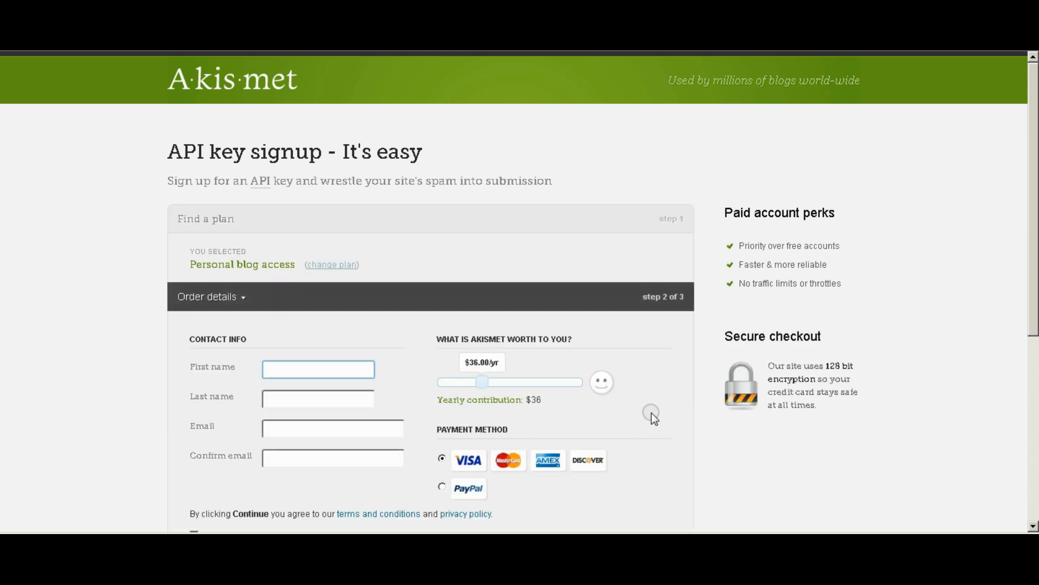
scroll(652, 413, "down", 2)
left_click(293, 288)
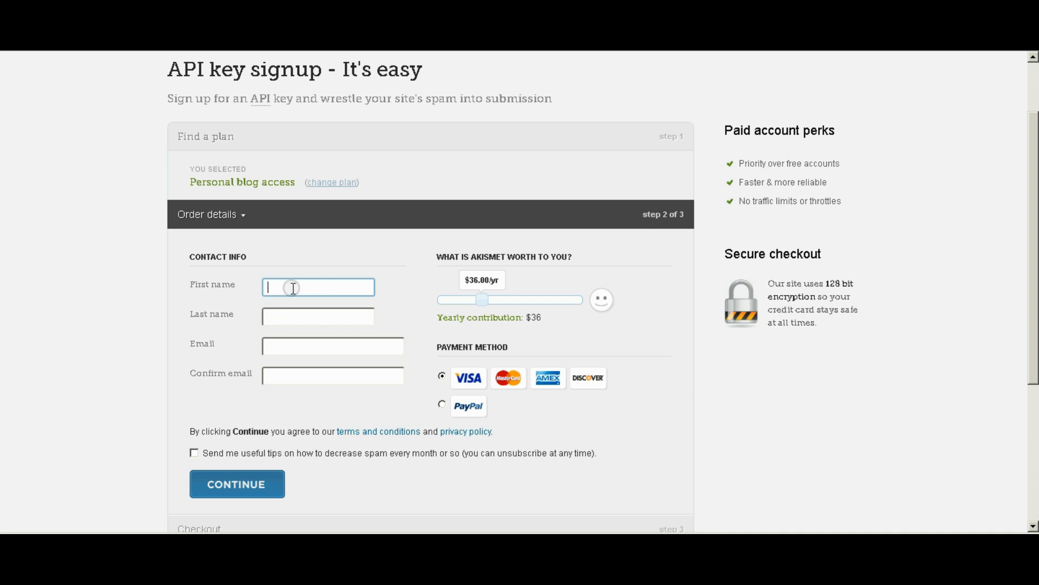
left_click(283, 316)
Enter and confirm the contact's email address and lower the yearly contribution to $0.
left_click(278, 349)
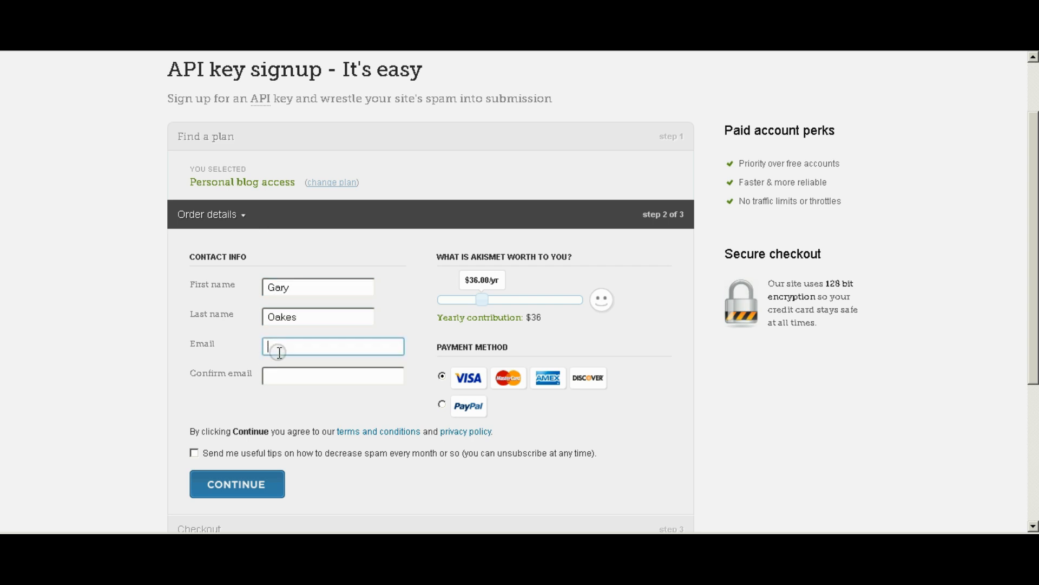
type("g")
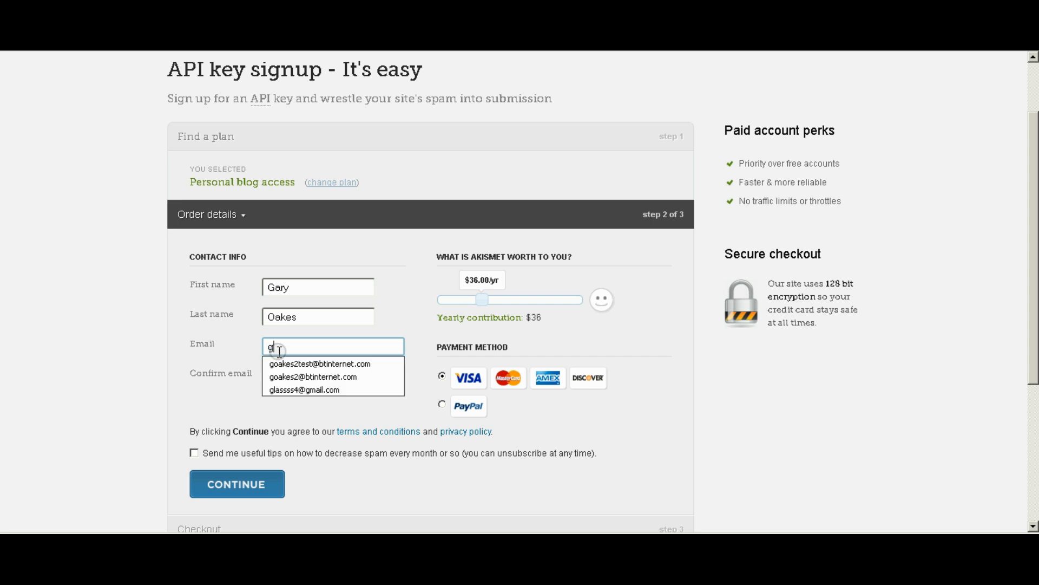
left_click(311, 376)
left_click(282, 379)
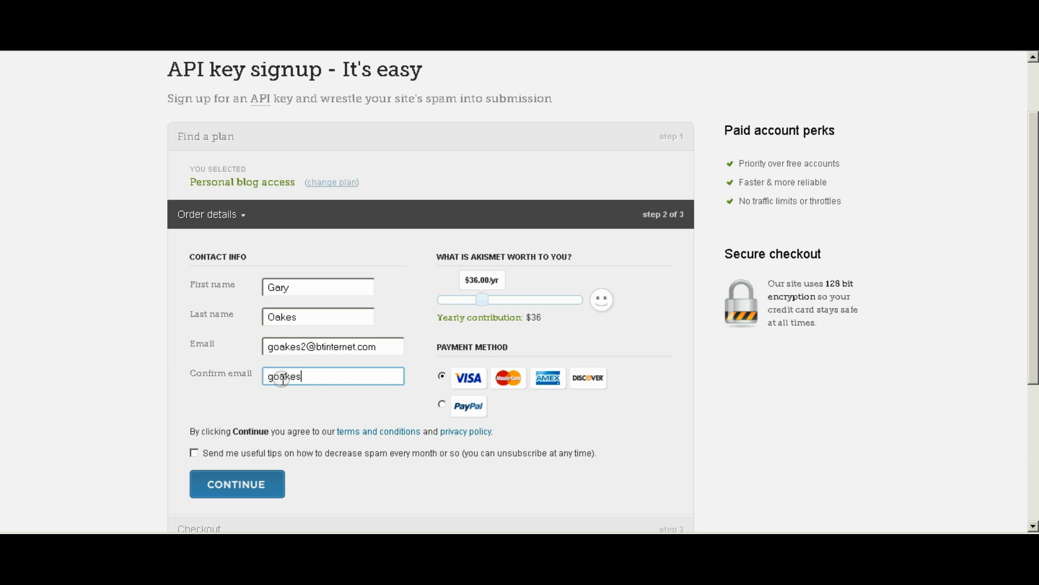
left_click_drag(482, 297, 430, 295)
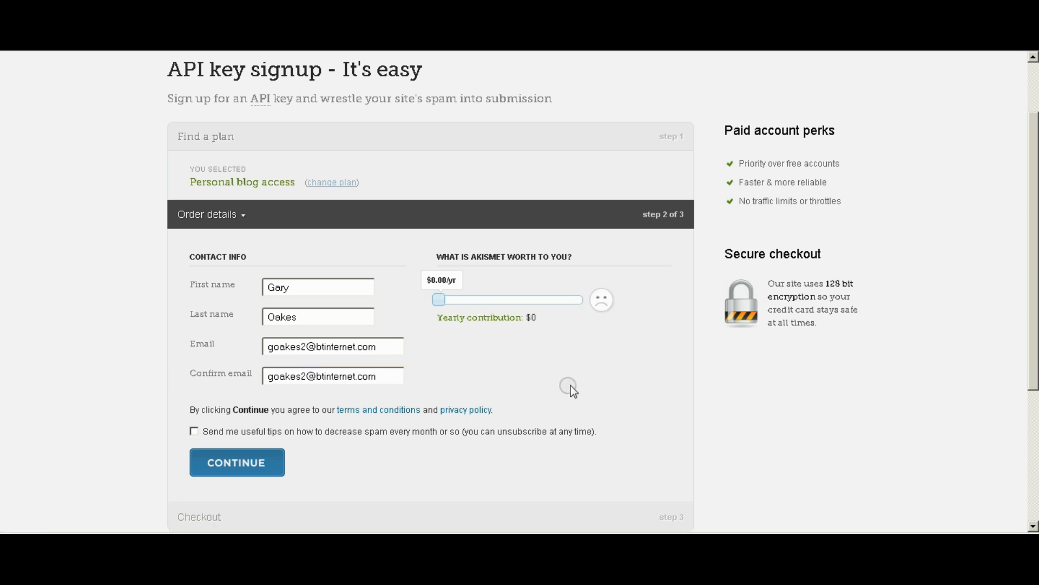
scroll(634, 377, "down", 3)
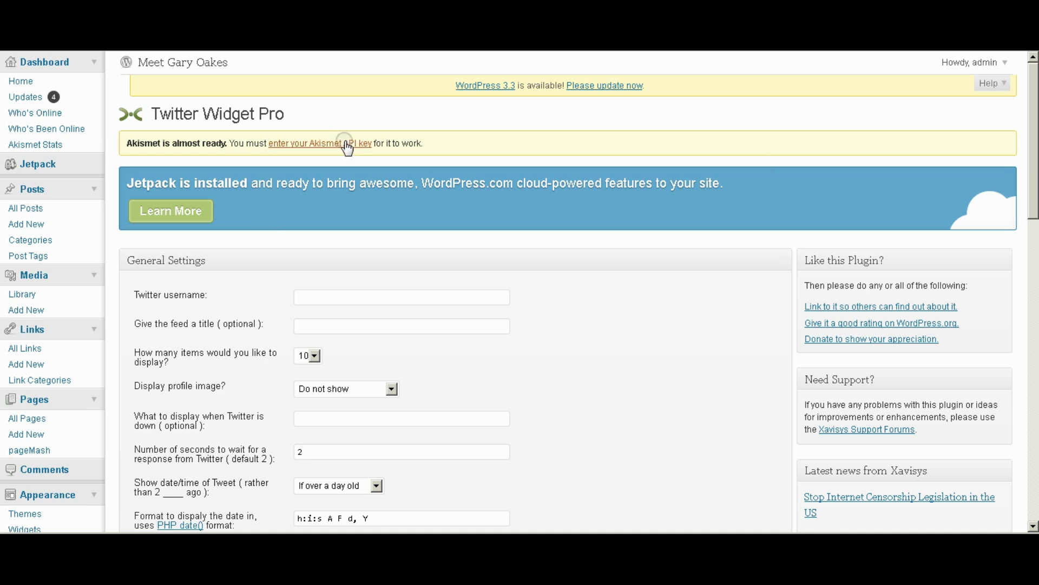
Paste the Akismet API key into the configuration page's key field and click Update options.
left_click(328, 143)
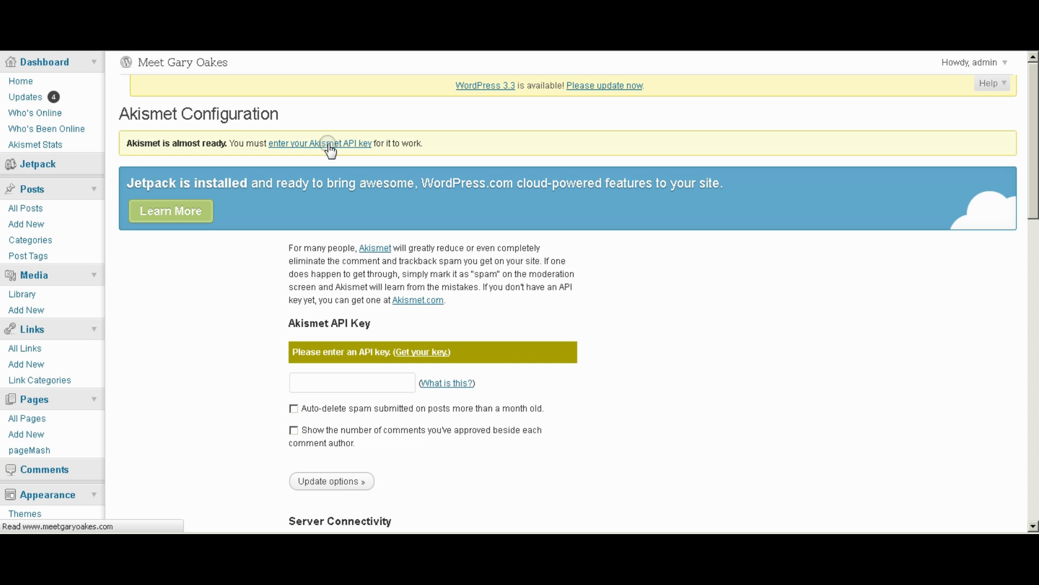
left_click(333, 385)
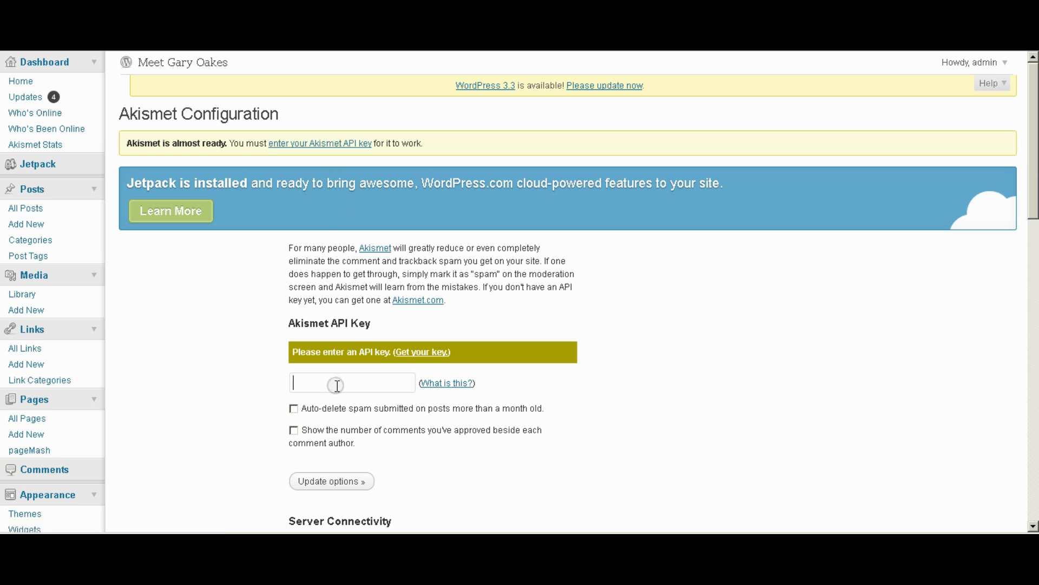
key("ctrl+v")
scroll(616, 424, "down", 2)
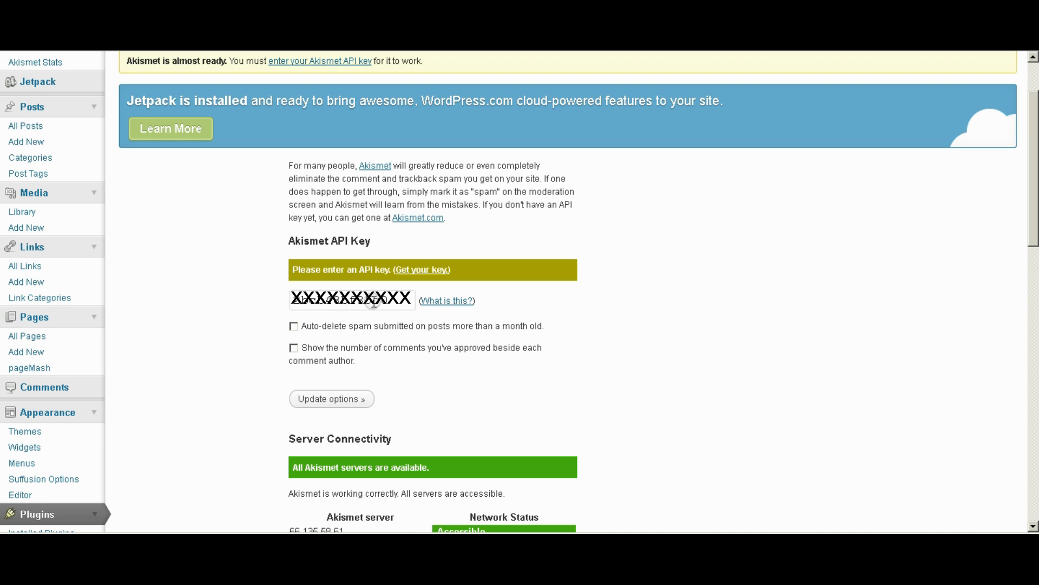
left_click(328, 399)
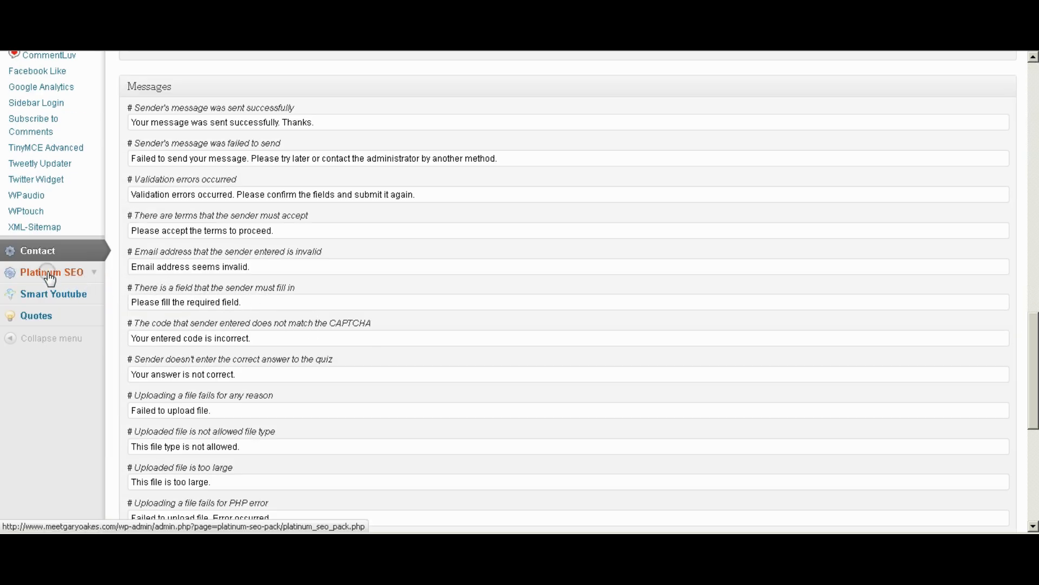
Look through the Platinum SEO options, then go to Quotes for the Stray Random Quotes overview.
left_click(51, 274)
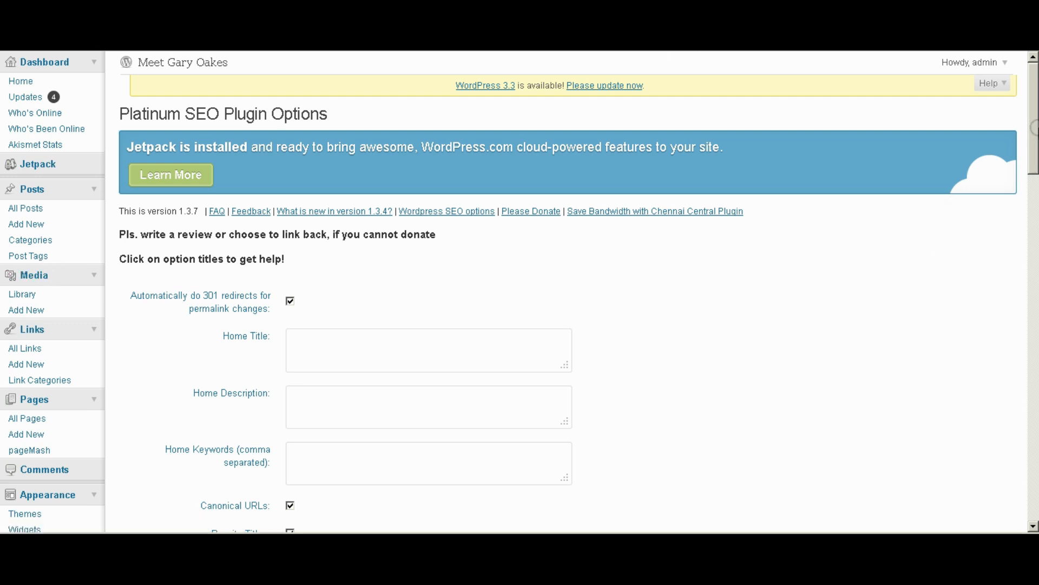
scroll(1033, 142, "down", 3)
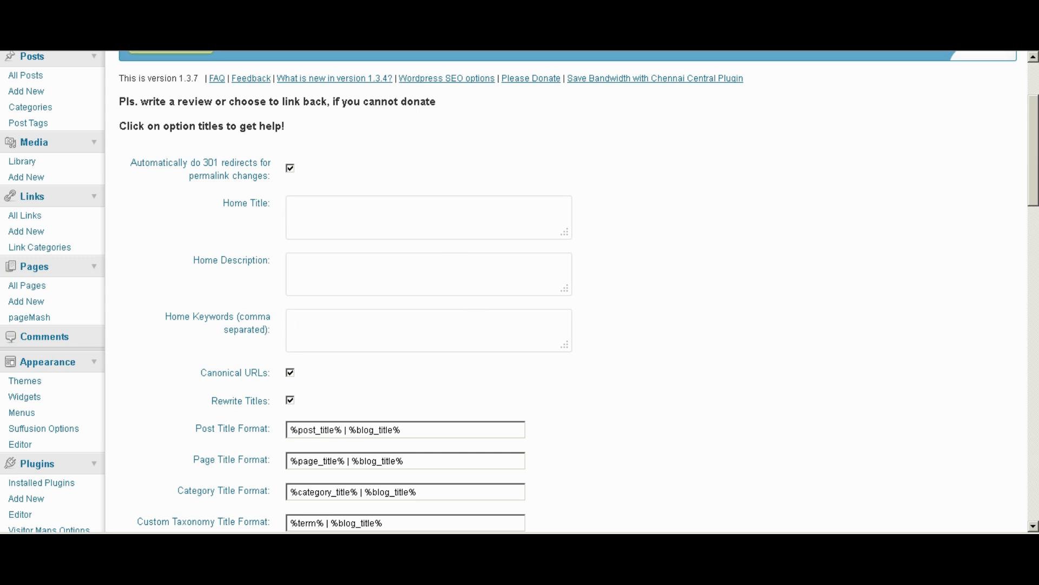
left_click_drag(1034, 145, 1034, 360)
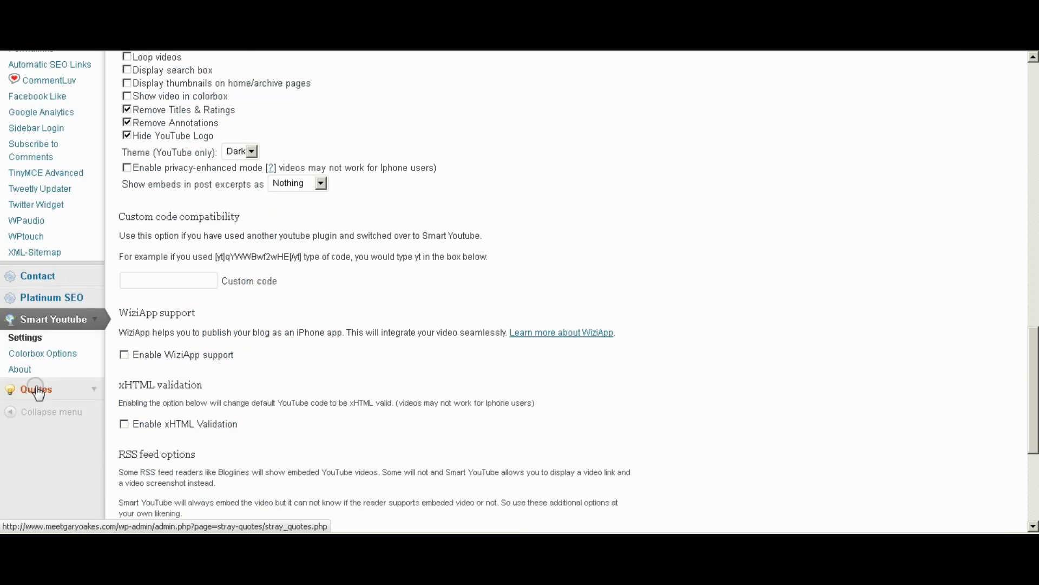
left_click(37, 390)
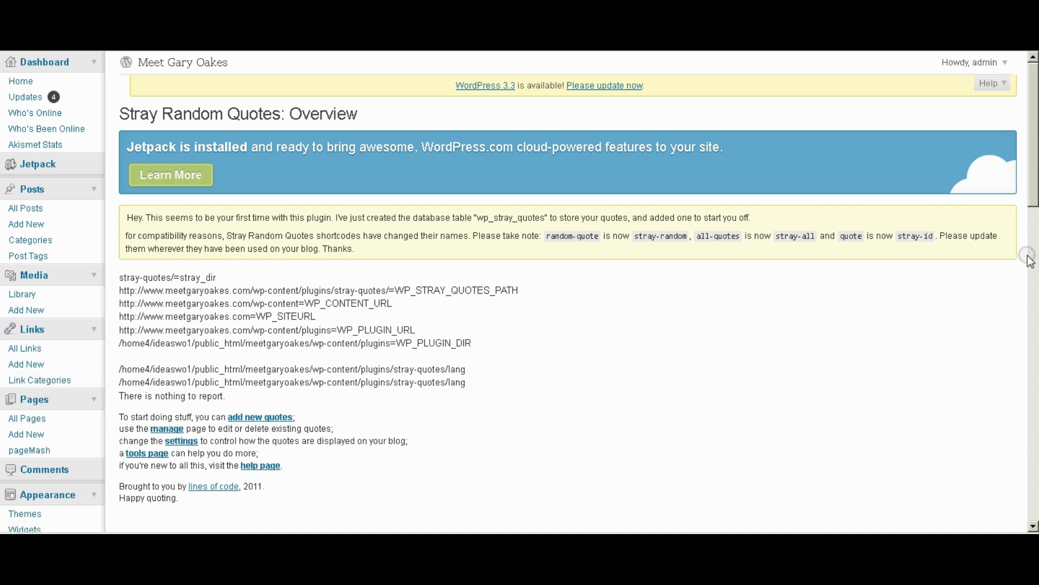
On the add-quote page, write the quote 'These are really great. [name]', fixing the placeholder typo.
left_click(26, 346)
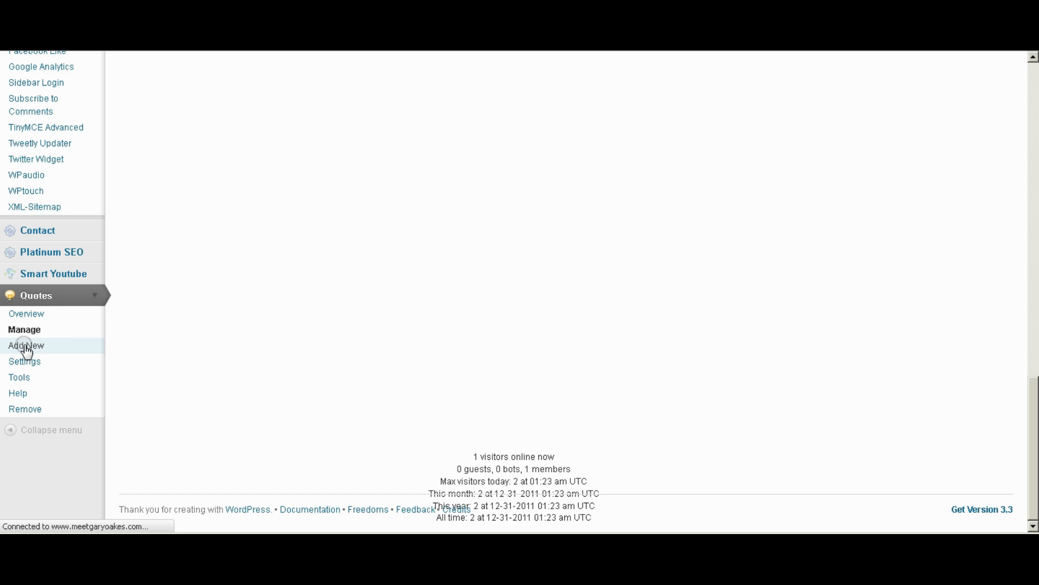
left_click(154, 240)
type("These a")
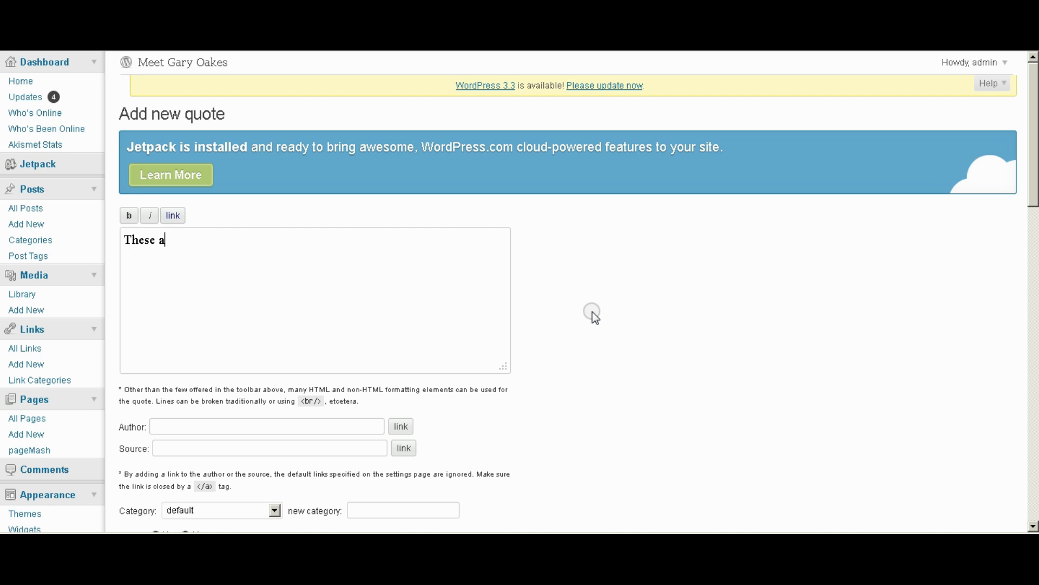
type("re really g")
type("reat.  ")
type("[nmae")
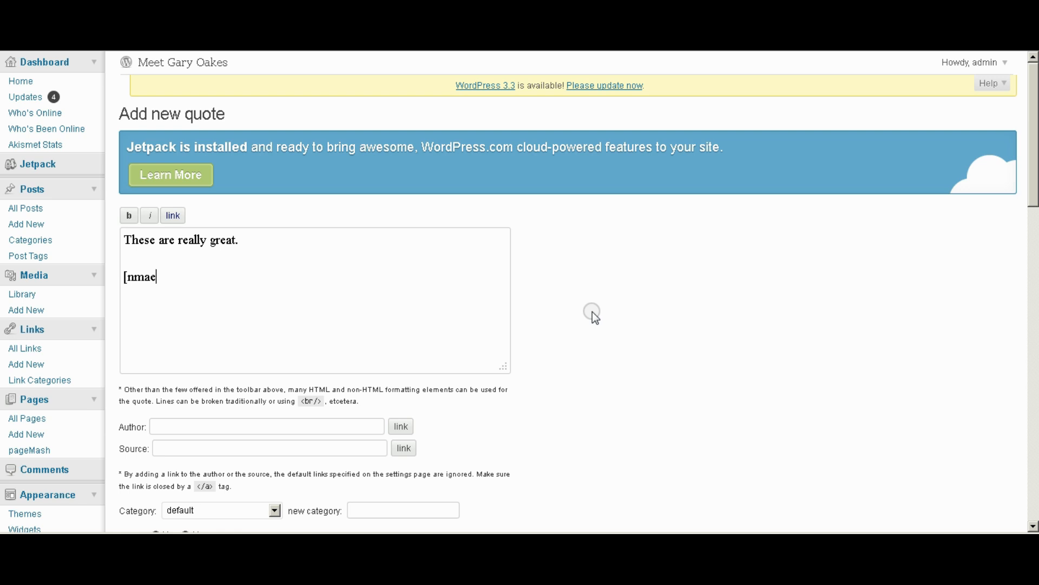
key("BackSpace")
key("BackSpace")
key("BackSpace")
type("ame]")
scroll(398, 341, "down", 3)
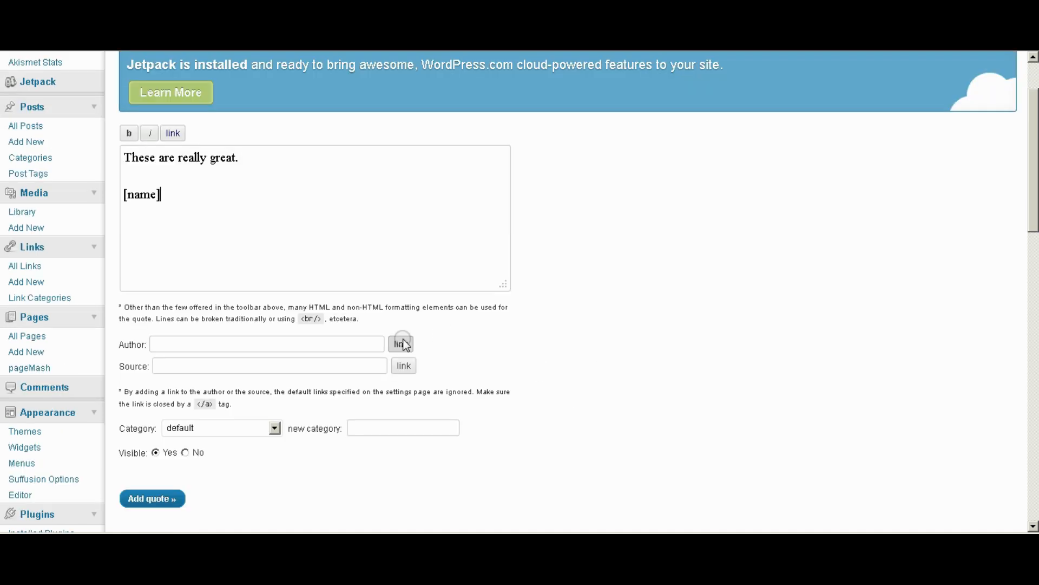
File the quote under a new Testimonials category, add it, and open the Manage quotes list.
left_click(390, 346)
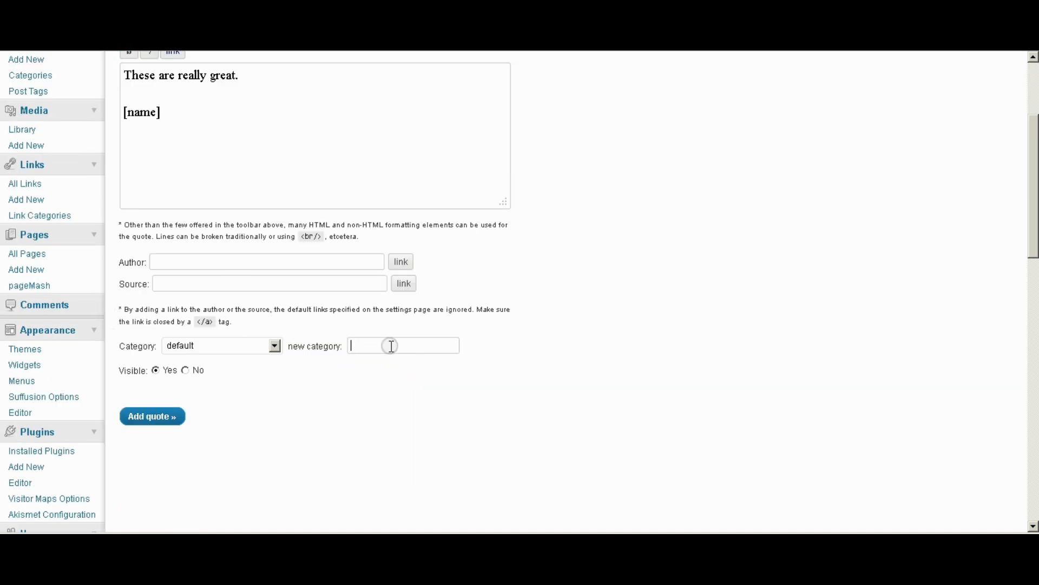
type("Te")
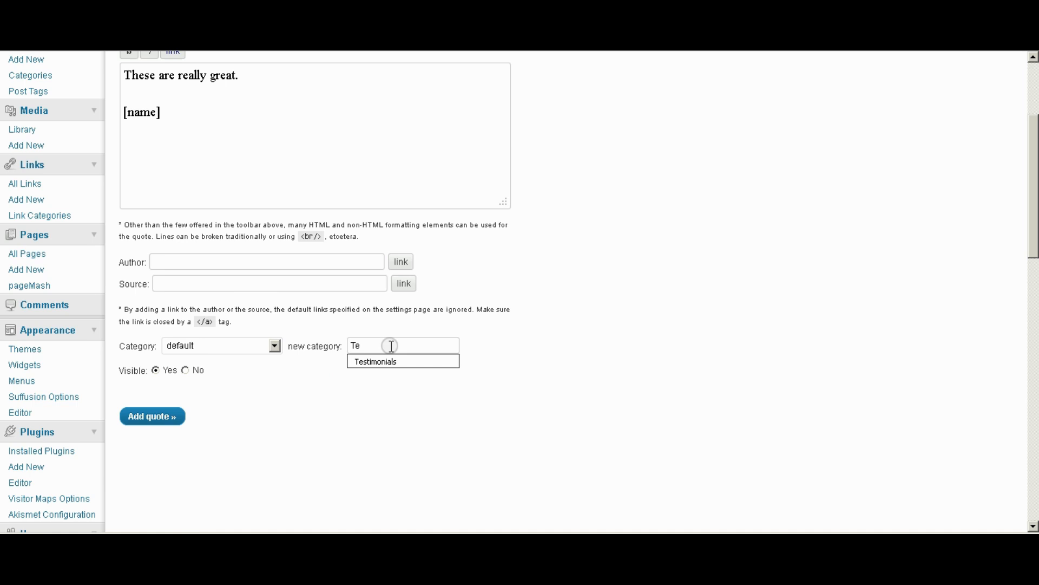
left_click(385, 361)
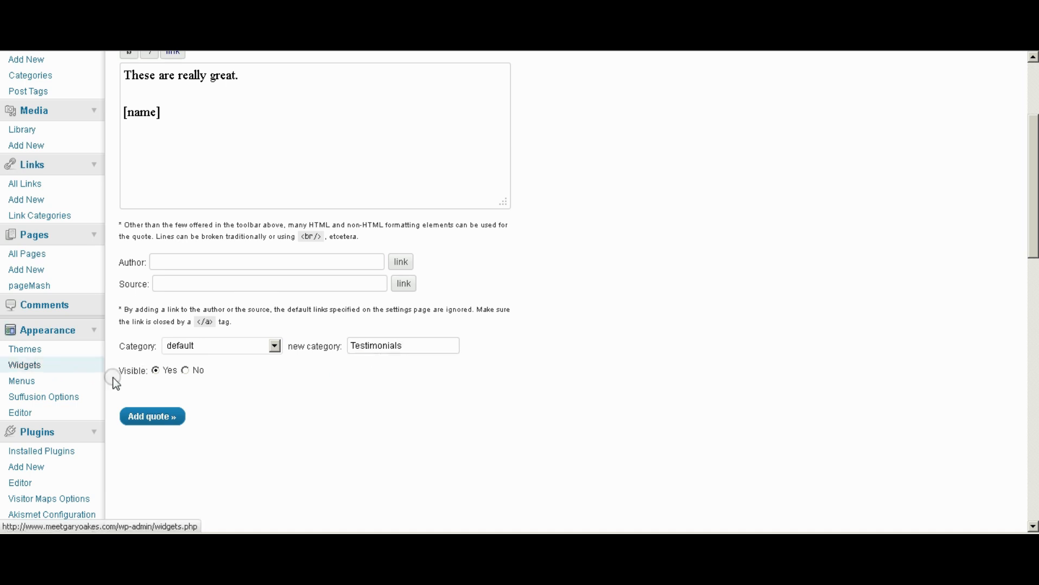
left_click(141, 415)
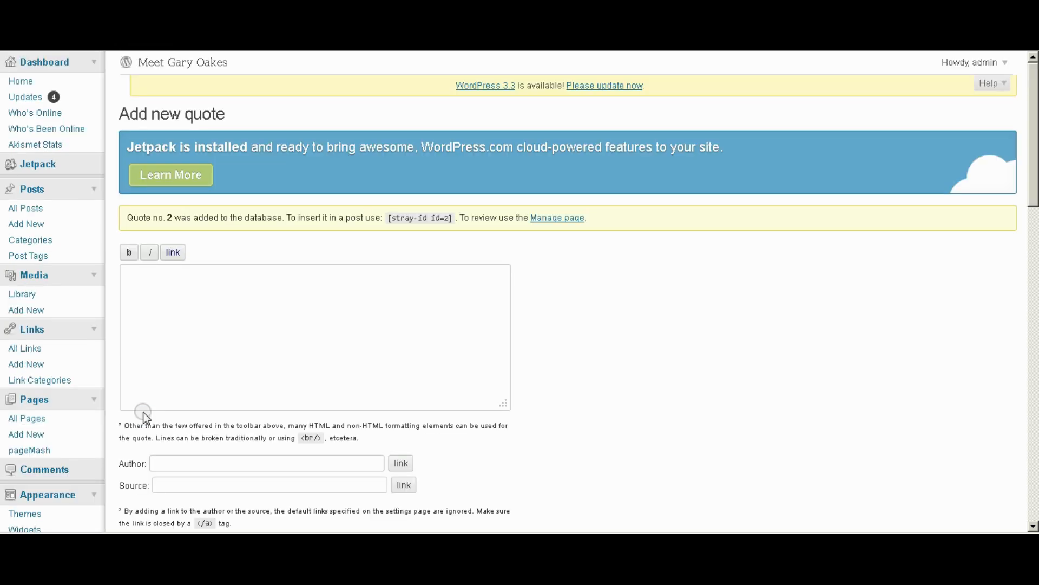
scroll(473, 300, "down", 8)
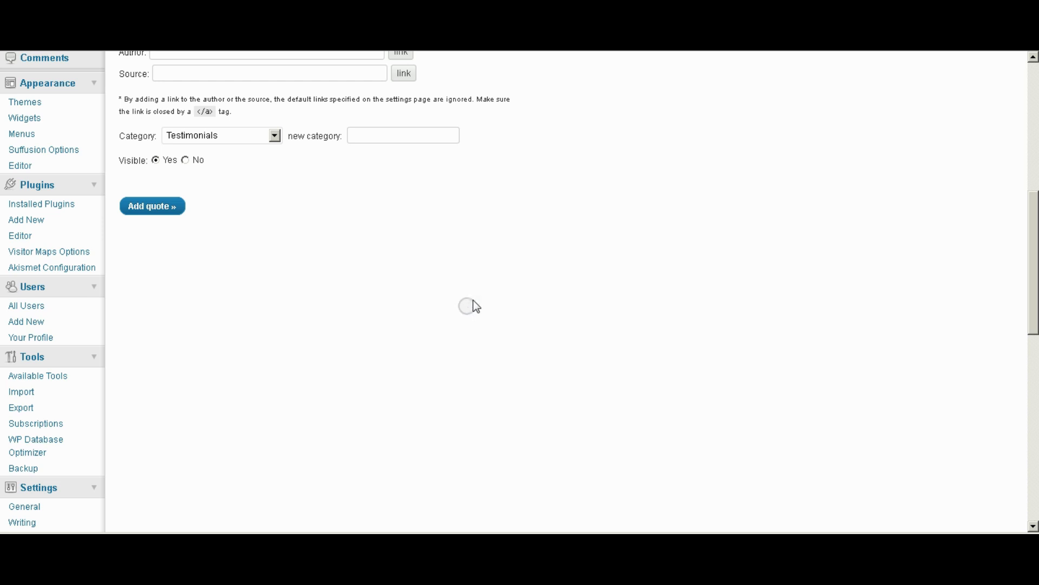
scroll(258, 313, "down", 10)
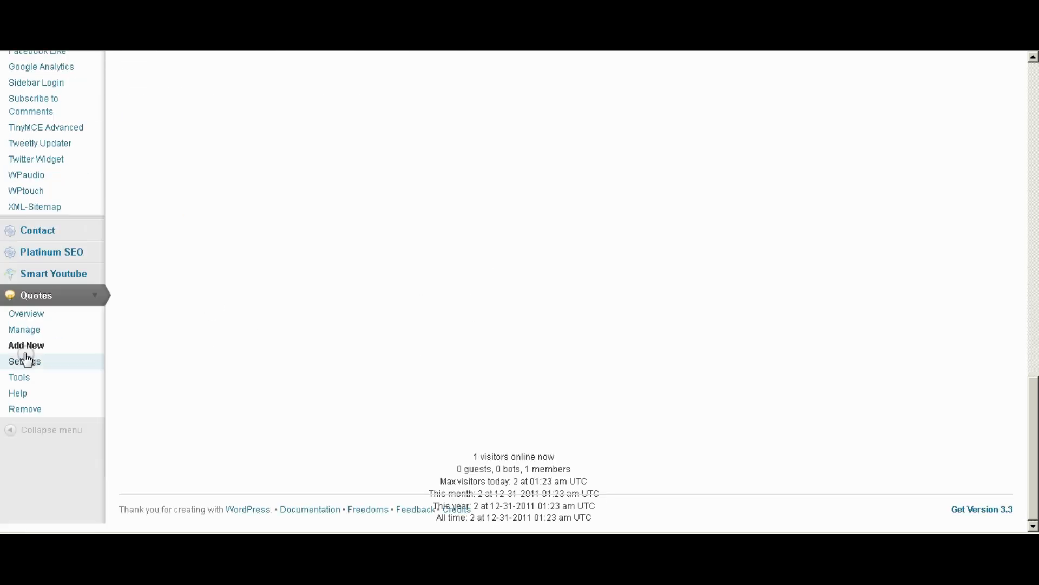
left_click(19, 330)
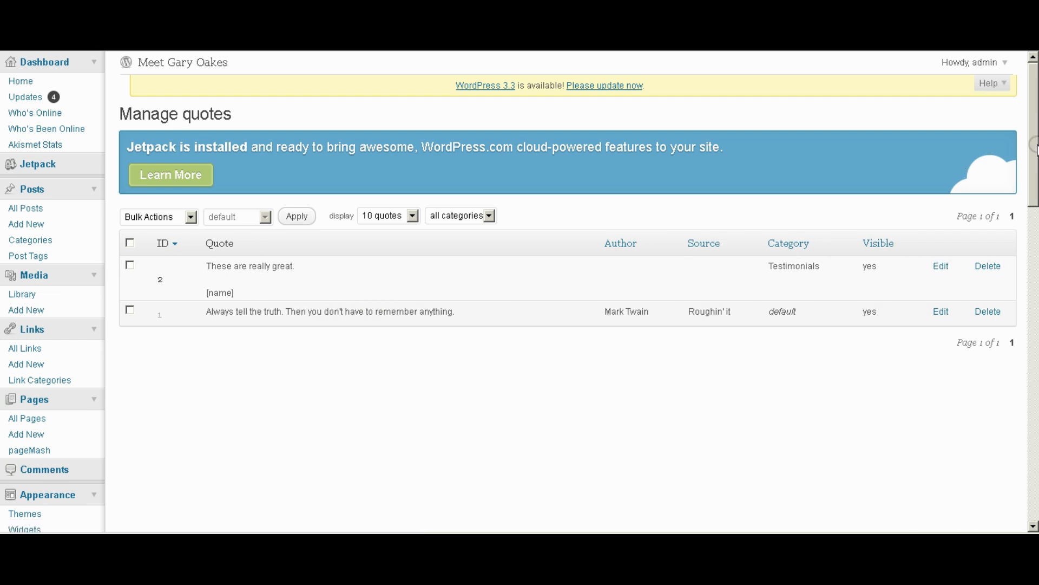
In Quotes > Settings, choose Testimonials as the default category and click Update all Settings.
left_click_drag(1033, 119, 1034, 434)
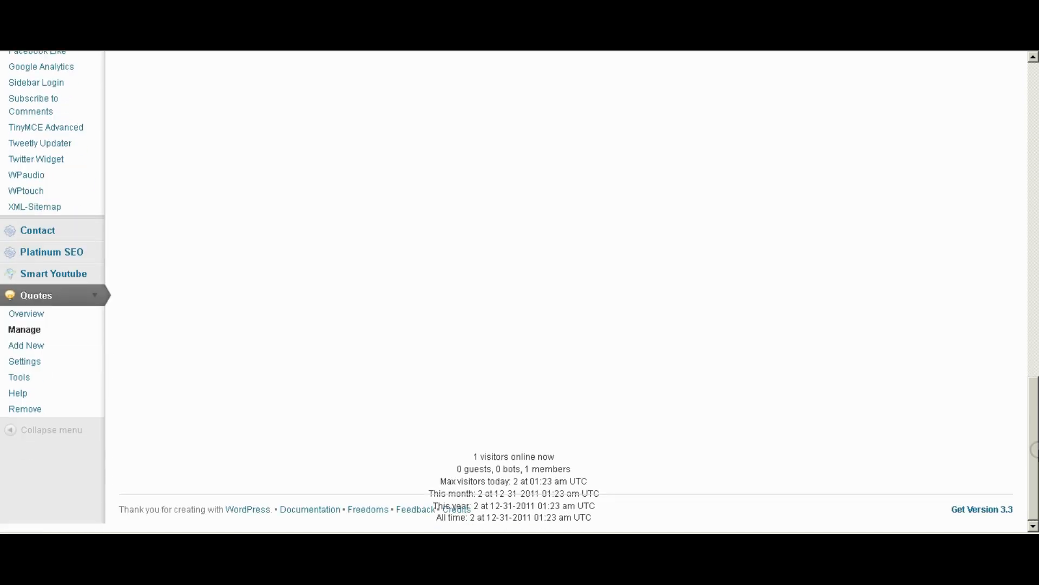
left_click(26, 362)
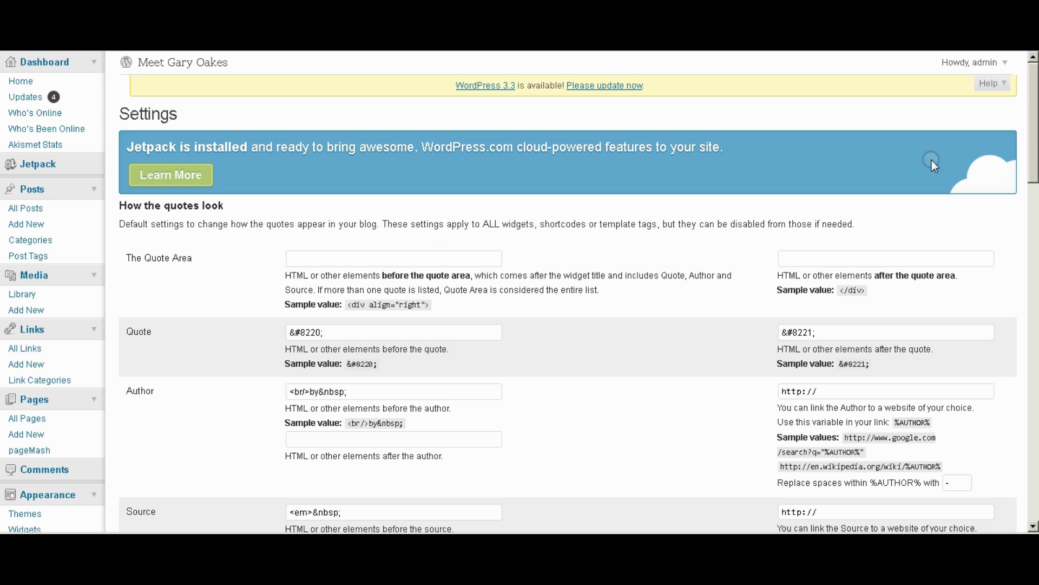
left_click_drag(1032, 111, 1033, 307)
left_click(349, 329)
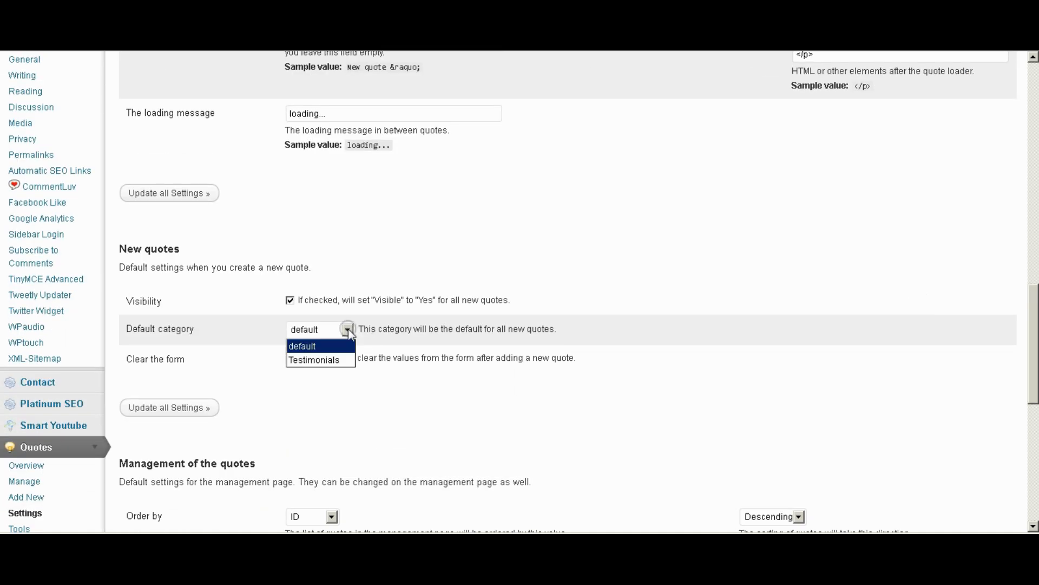
left_click(319, 359)
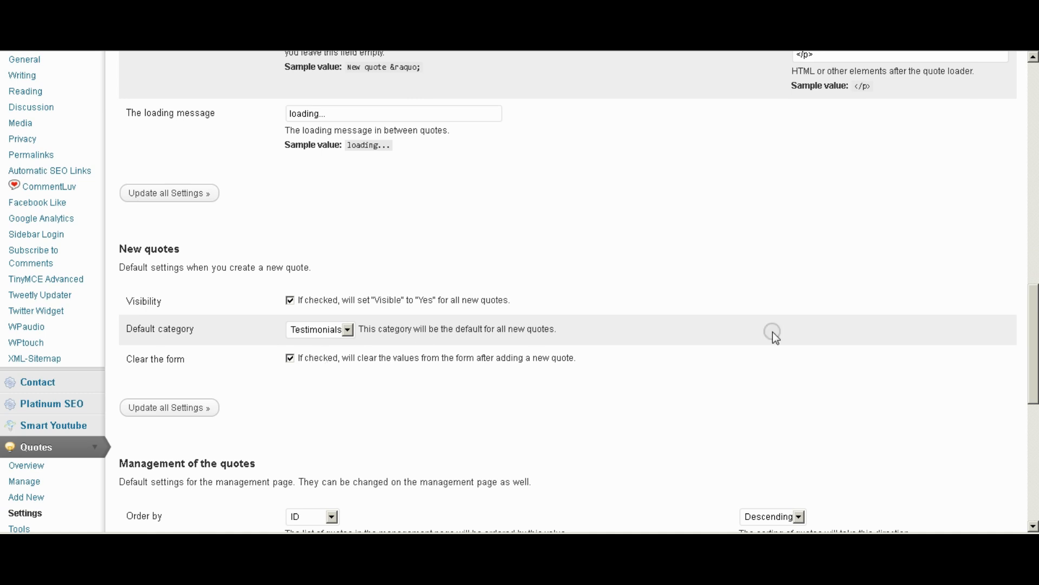
left_click_drag(1034, 311, 1034, 416)
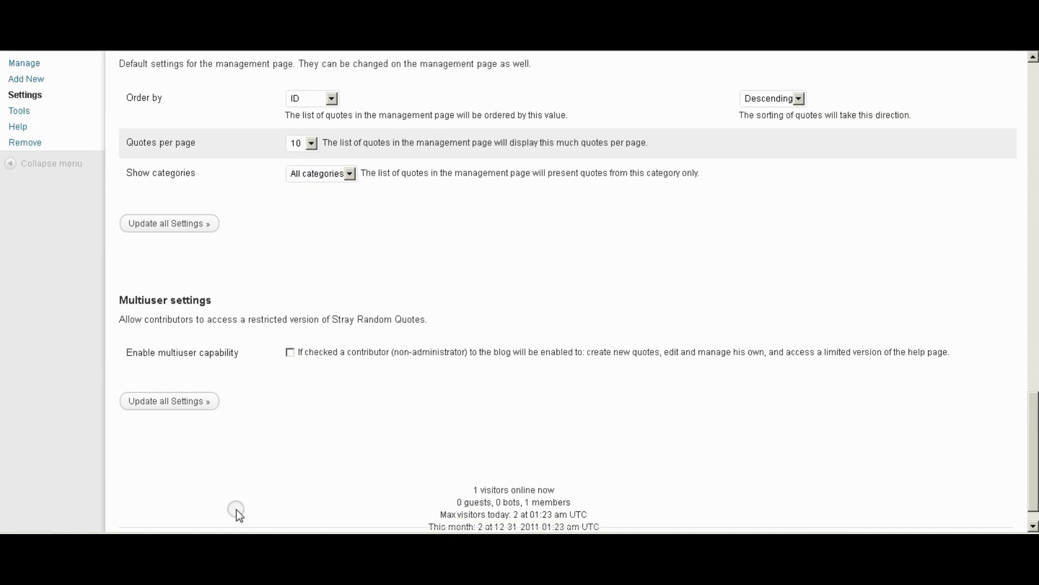
left_click(171, 400)
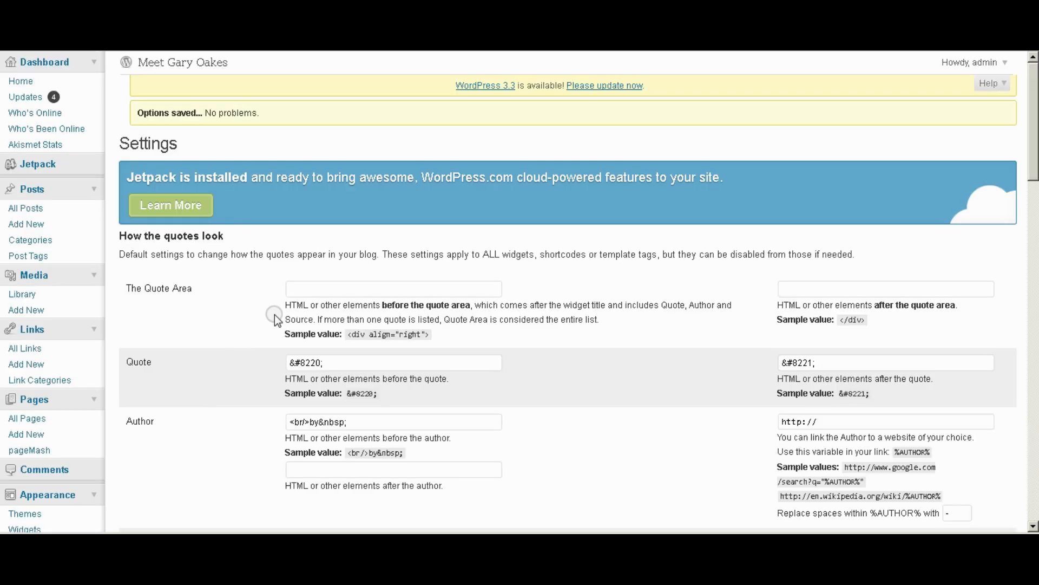
left_click_drag(1033, 113, 1034, 355)
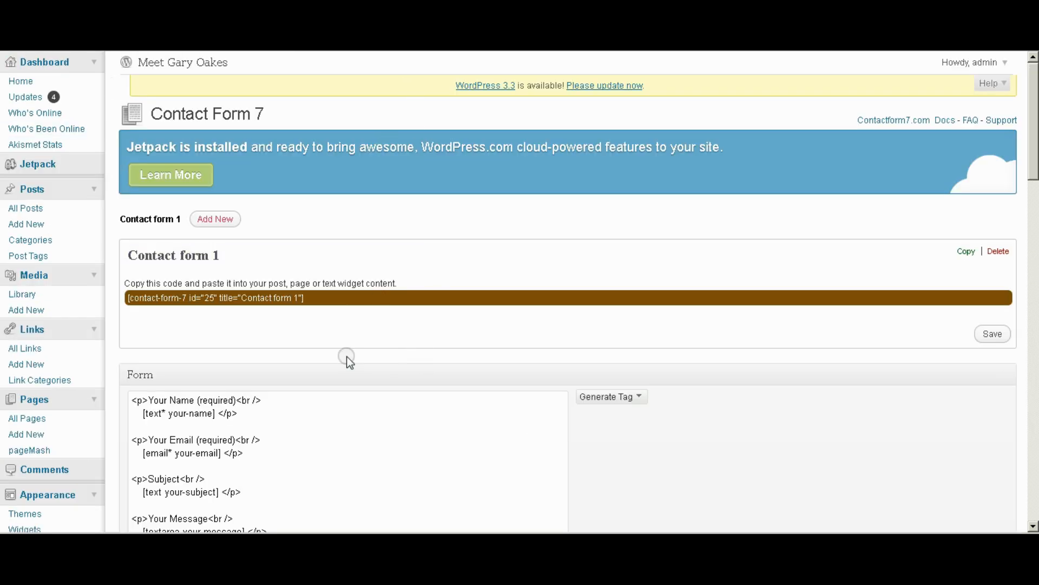
Scroll over the Contact Form 7 settings, then go to Plugins > Add New.
left_click_drag(1032, 157, 1034, 249)
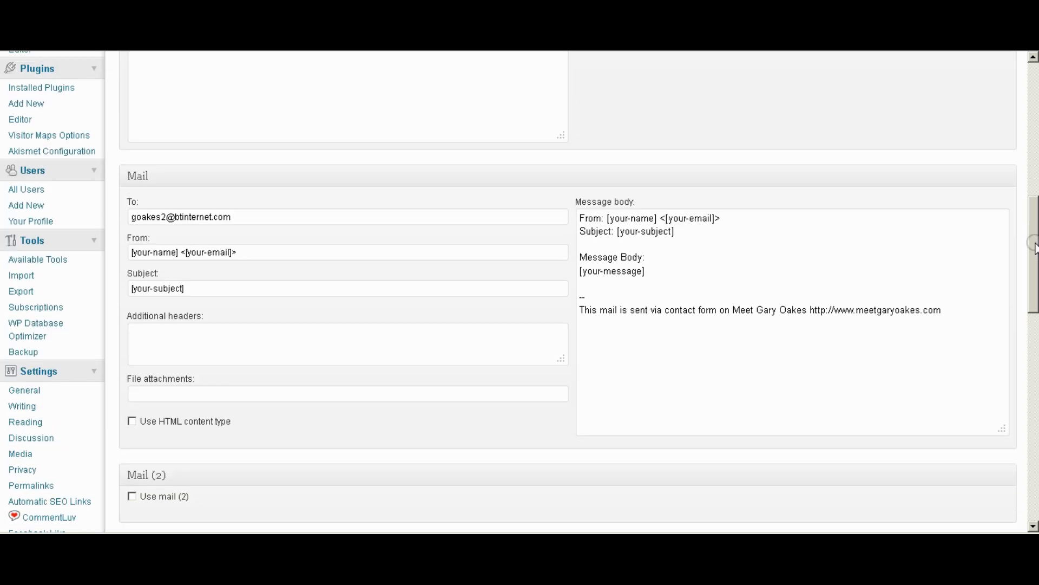
scroll(123, 86, "up", 3)
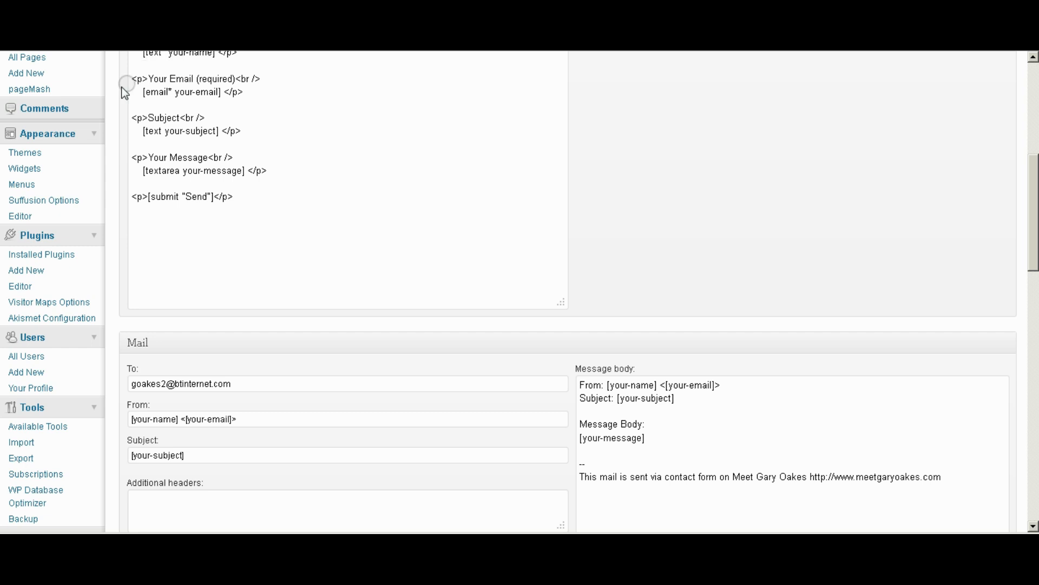
left_click(34, 271)
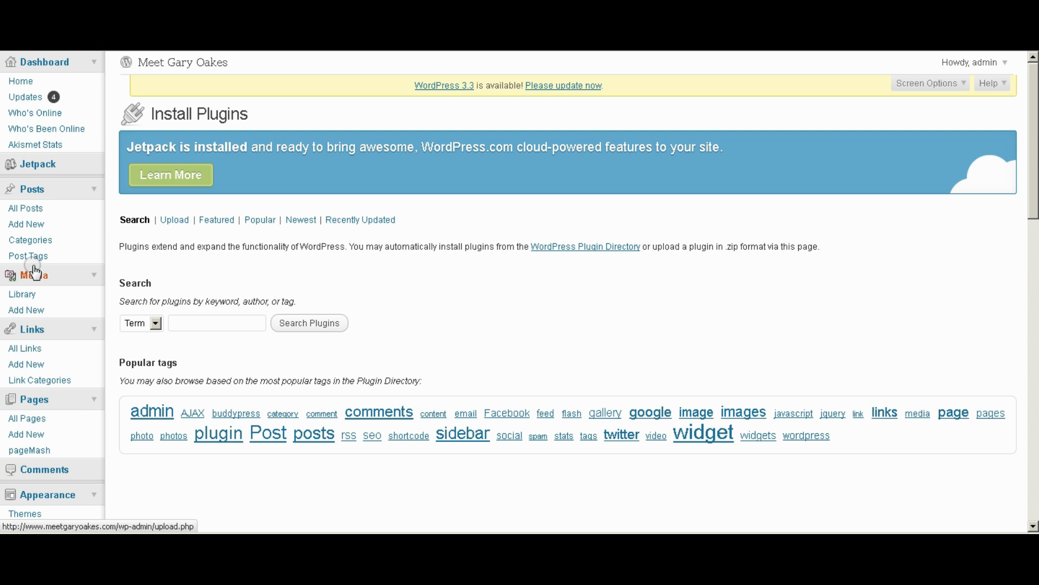
Paste 'Fast Secure Contact Form' into the plugin search box and run Search Plugins.
type("Fast Secure Contact Form")
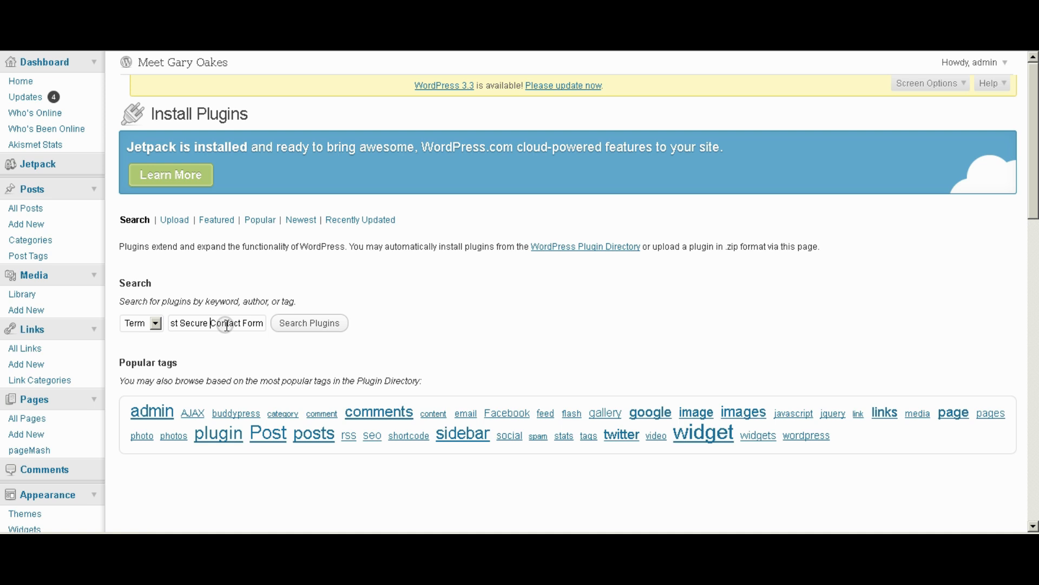
key("ctrl+Left")
key("ctrl+Left")
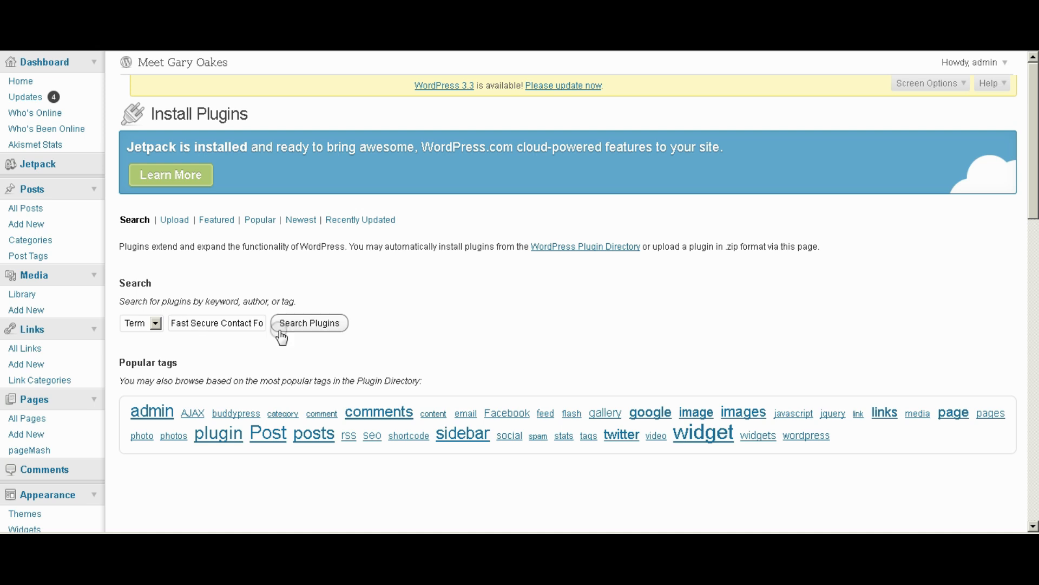
left_click(245, 322)
key("ctrl+Right")
key("ctrl+Right")
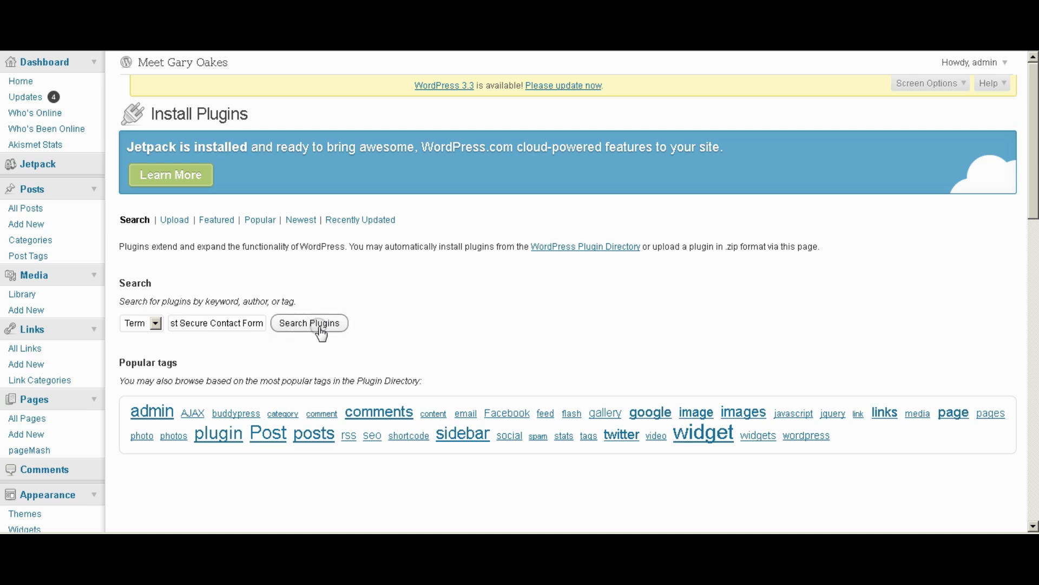
left_click(320, 323)
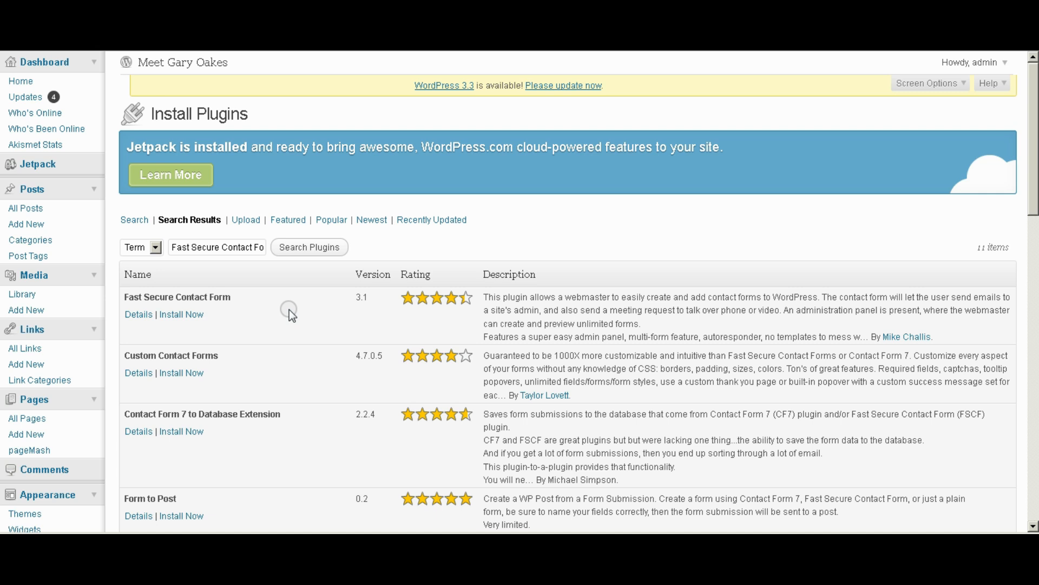
Install Fast Secure Contact Form, confirm the install with OK, and activate it.
left_click(182, 314)
left_click(499, 254)
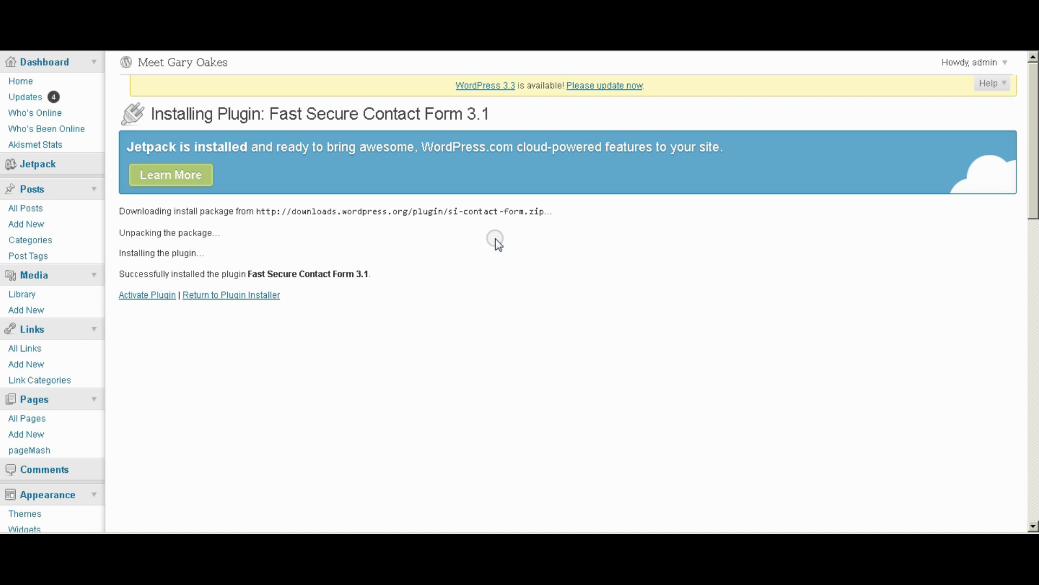
left_click(138, 296)
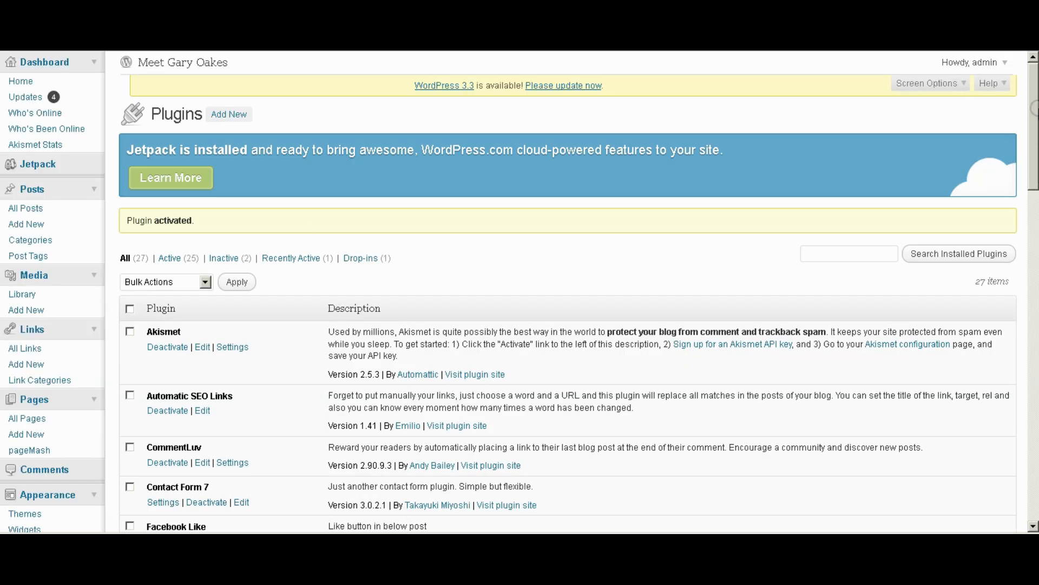
Scroll the Plugins list and go to Plugins > FS Contact Form Options.
scroll(1033, 110, "down", 5)
left_click_drag(1034, 165, 1034, 355)
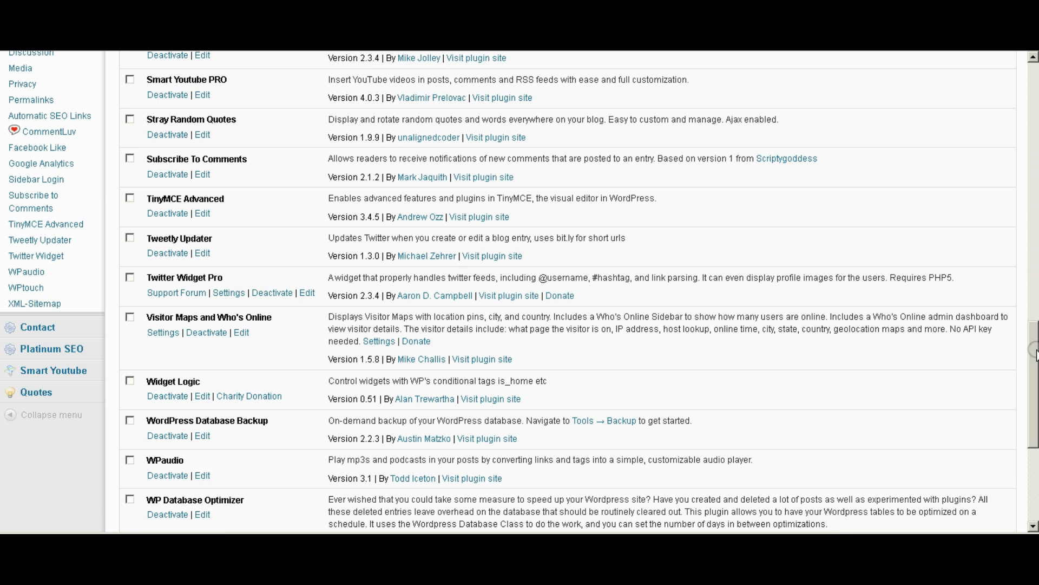
left_click_drag(1034, 354, 1027, 224)
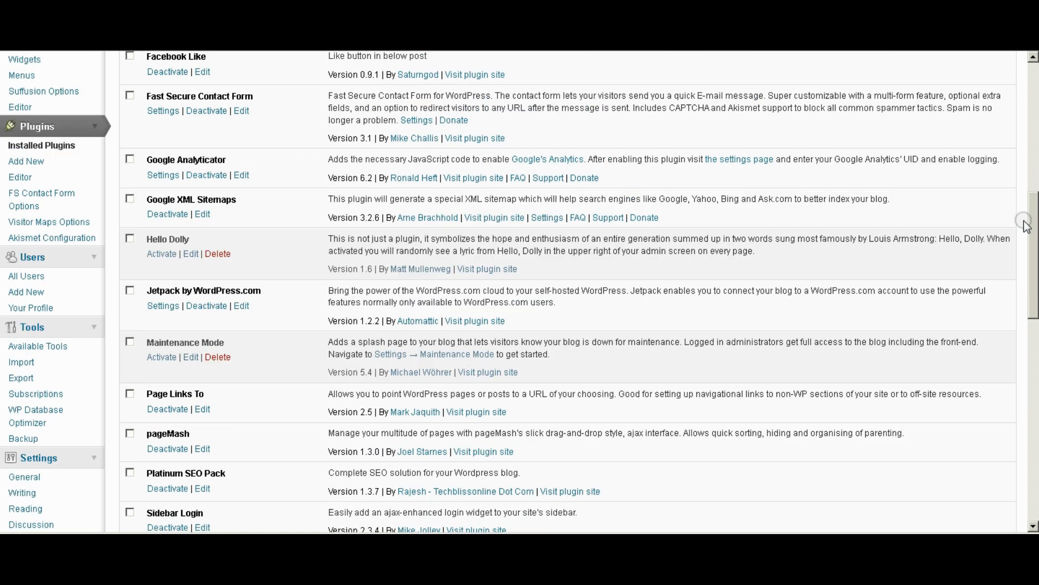
left_click(44, 200)
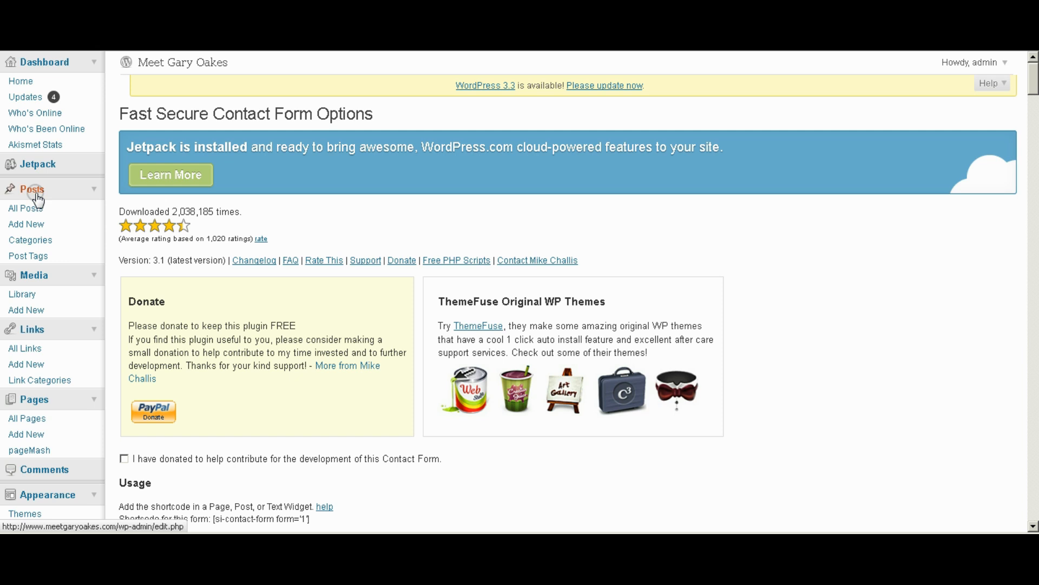
left_click_drag(1034, 81, 1034, 118)
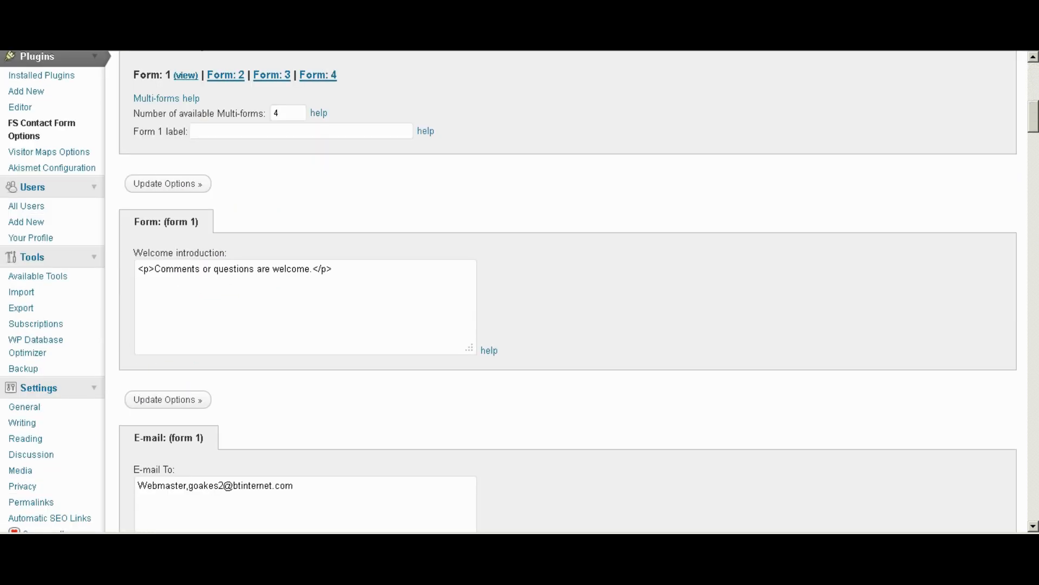
left_click_drag(1033, 120, 1033, 74)
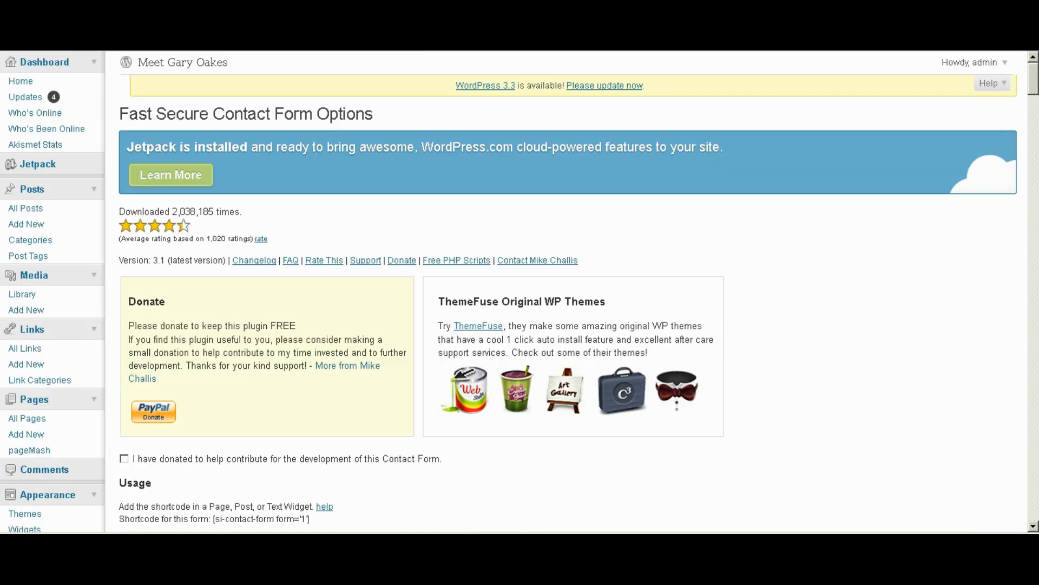